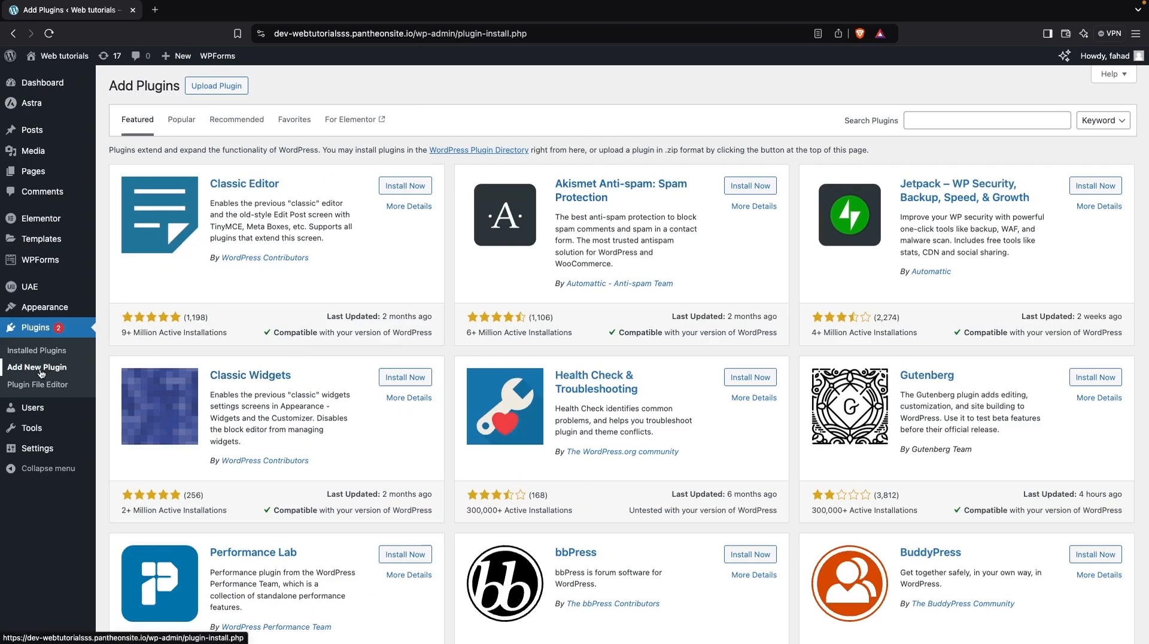
Search the plugin directory for header and footer.
left_click(942, 125)
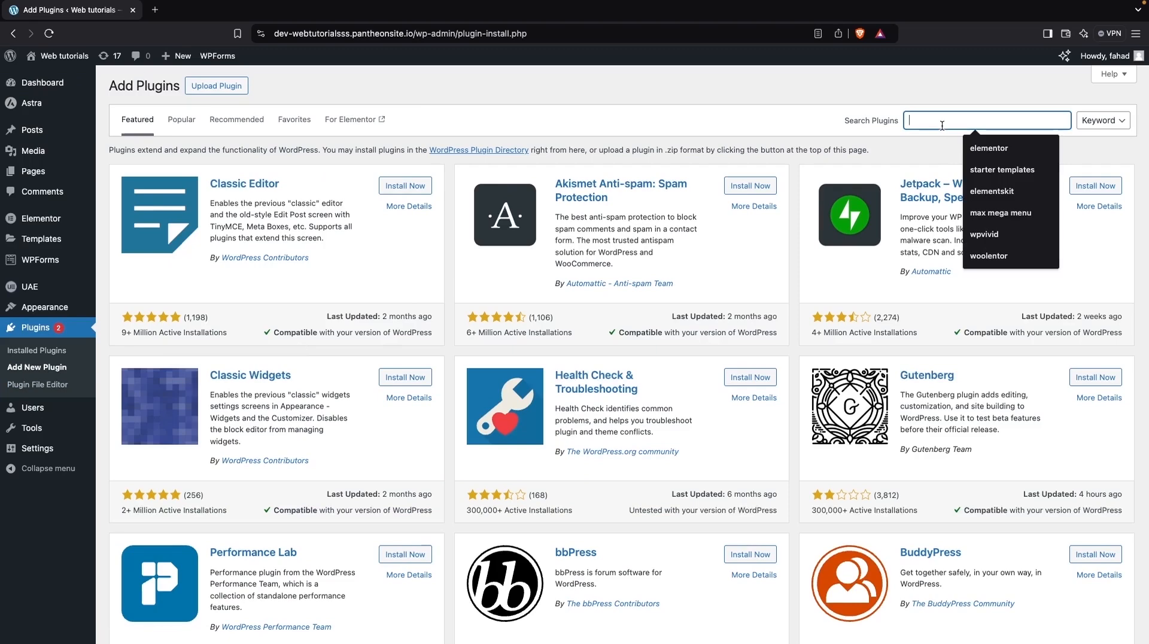
type("header and footer")
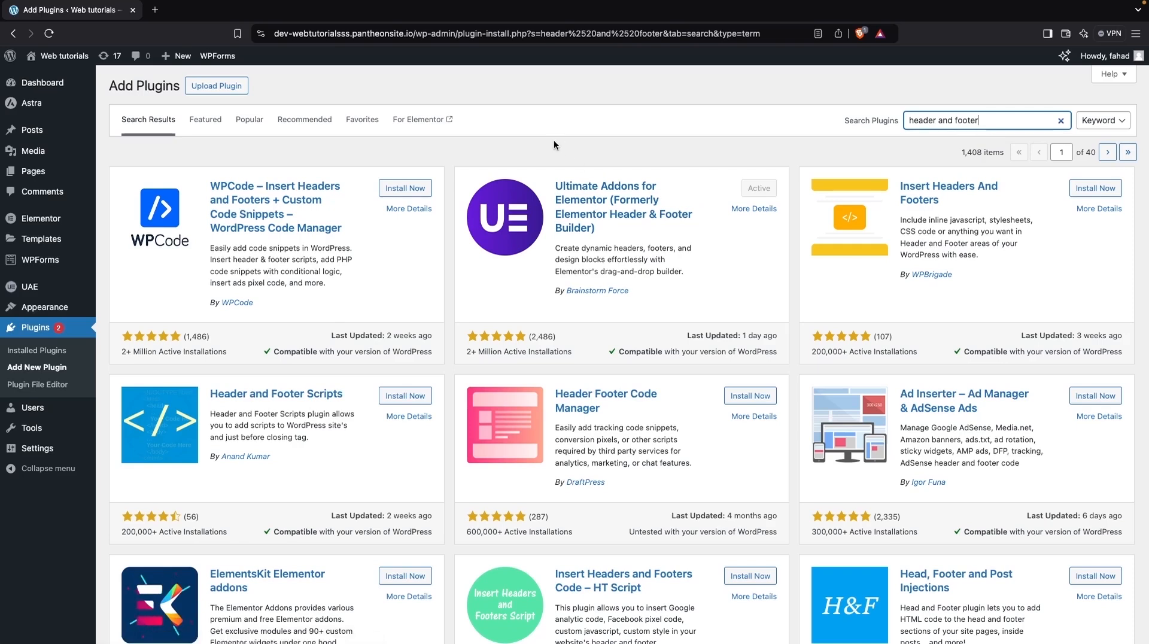
Add a new Header & Footer Builder template titled Custom Header.
mouse_move(59, 287)
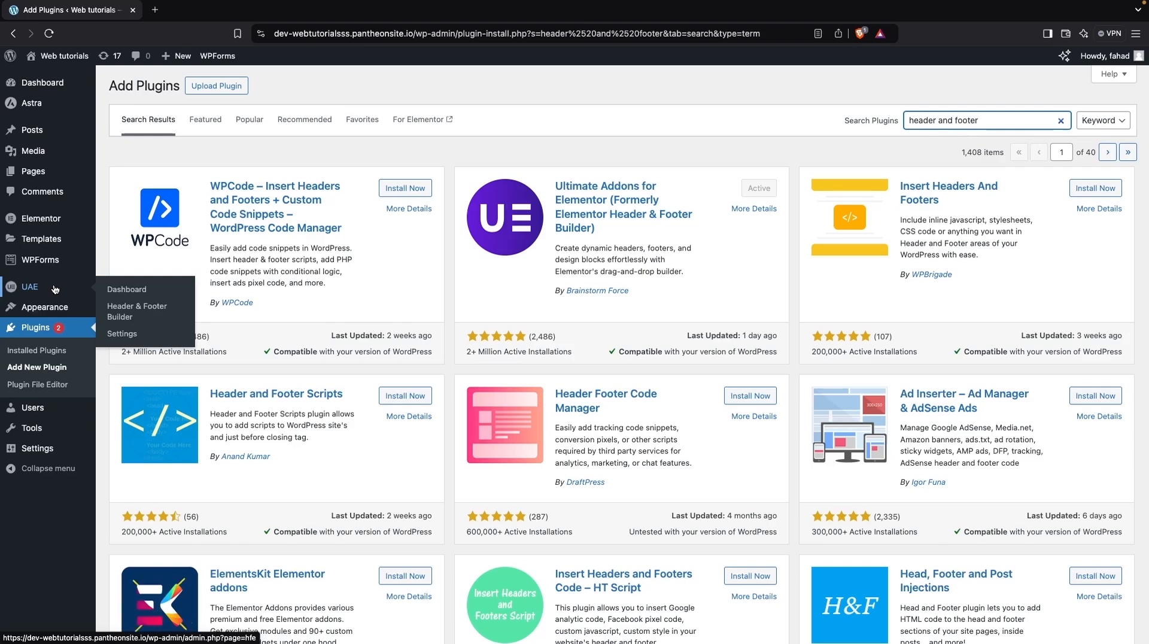
left_click(162, 316)
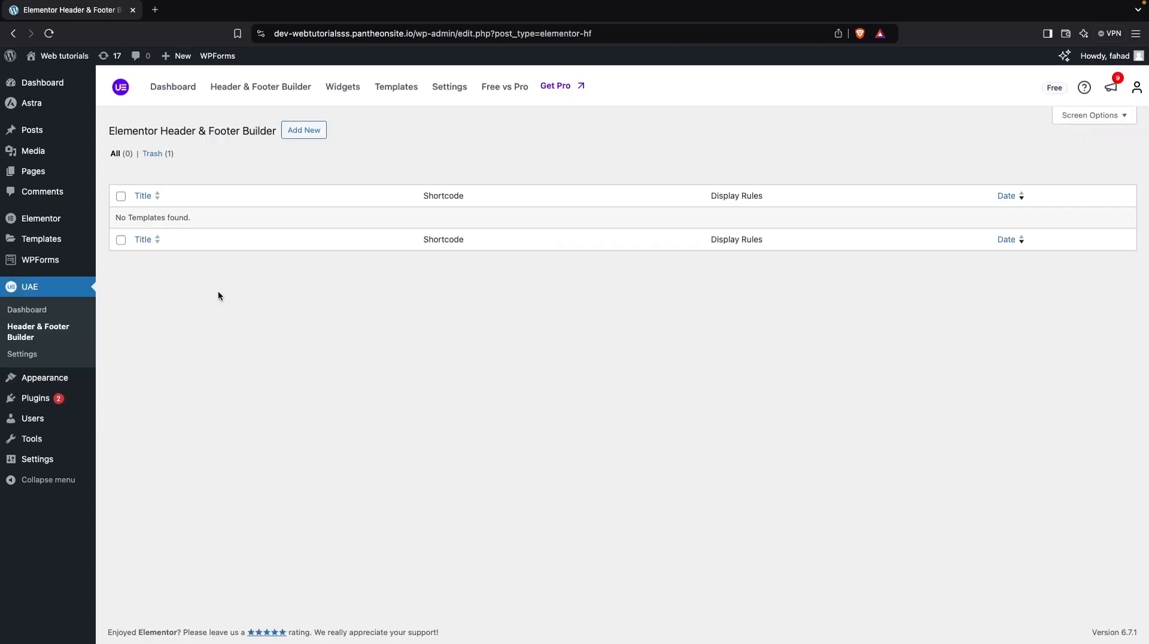
left_click(307, 131)
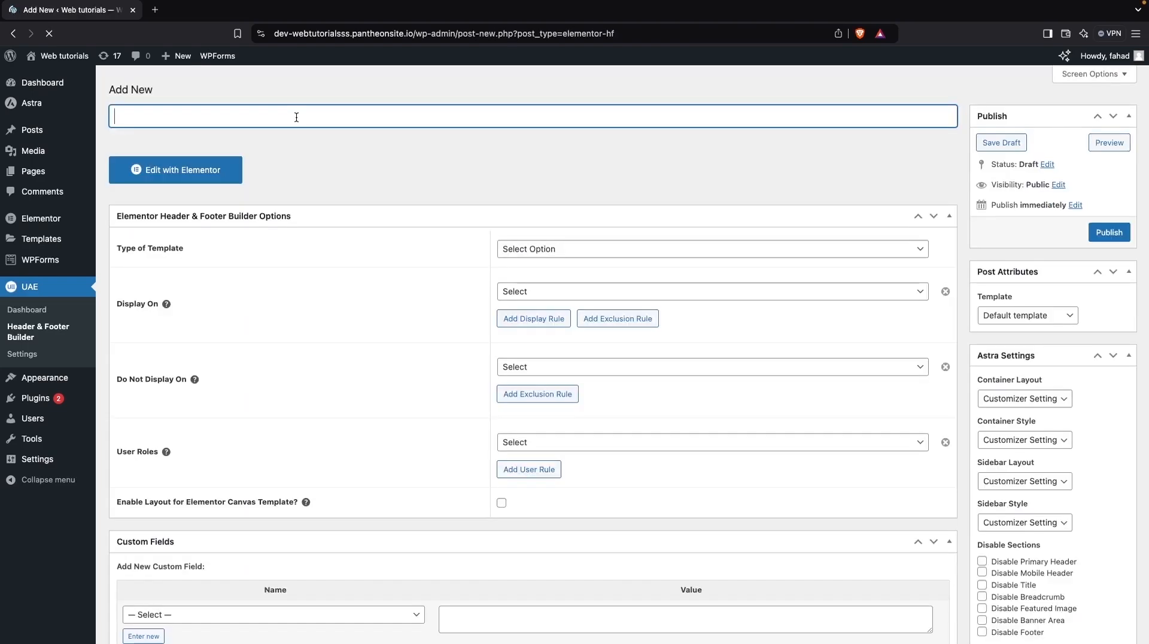
type("Custom Header")
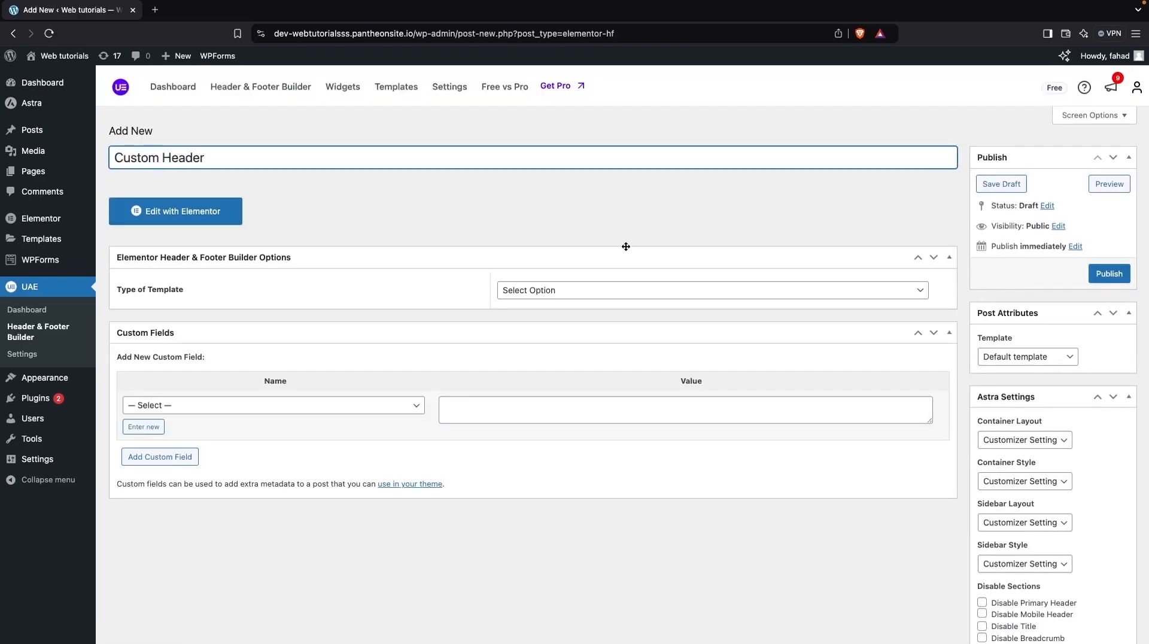
Set the template type to Header, display it on the Entire Website, and publish it.
left_click(583, 291)
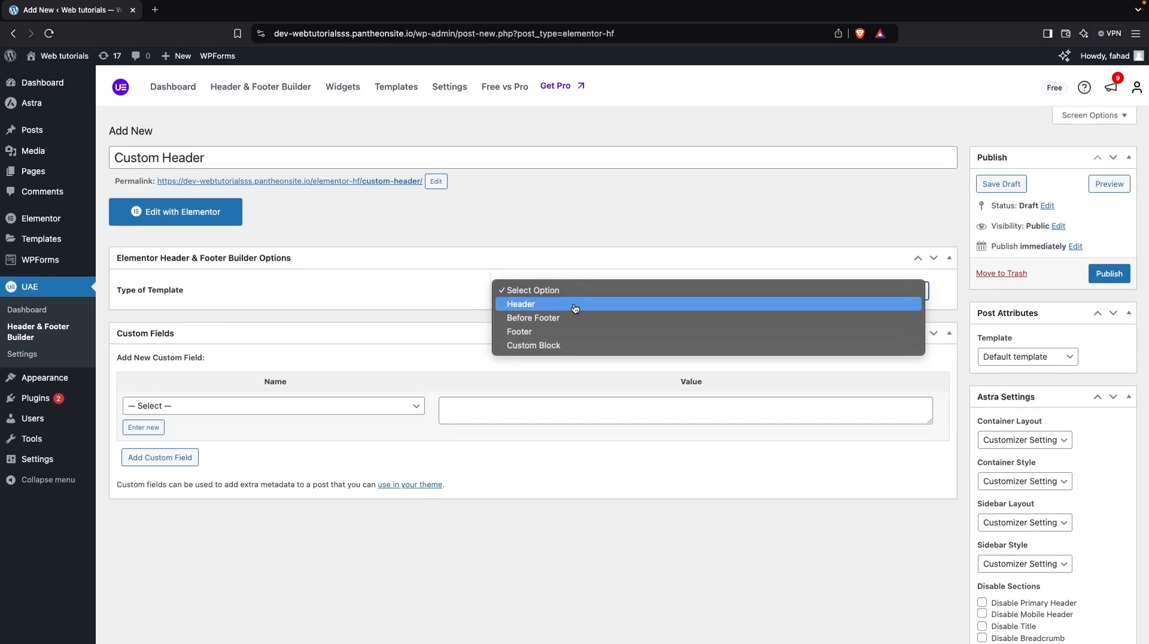
left_click(575, 305)
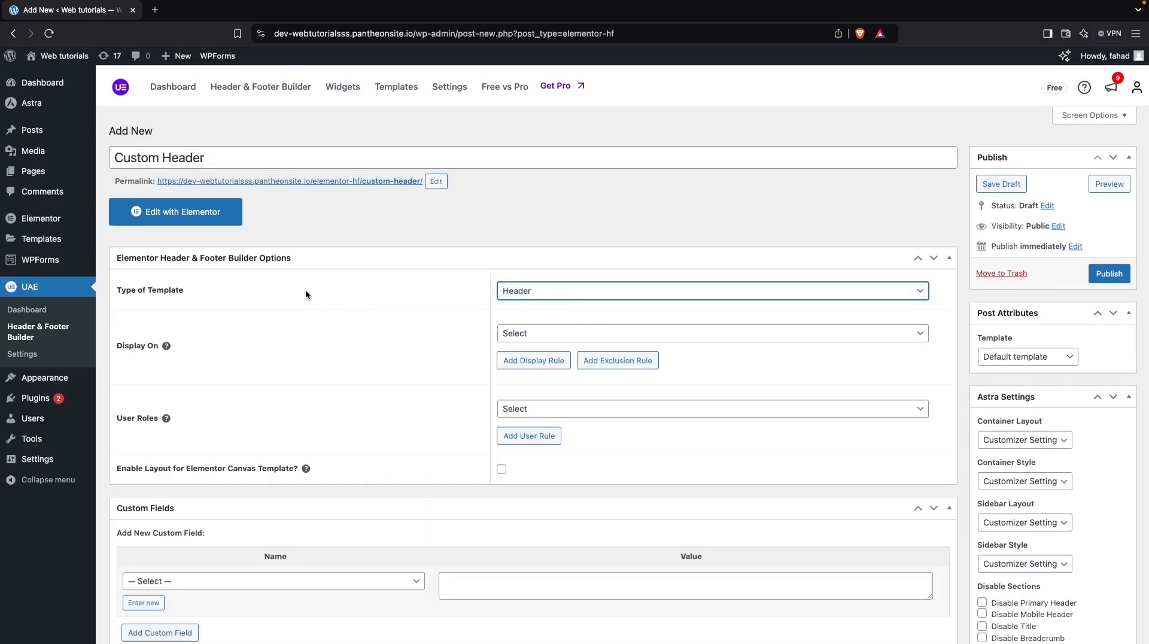
left_click(529, 337)
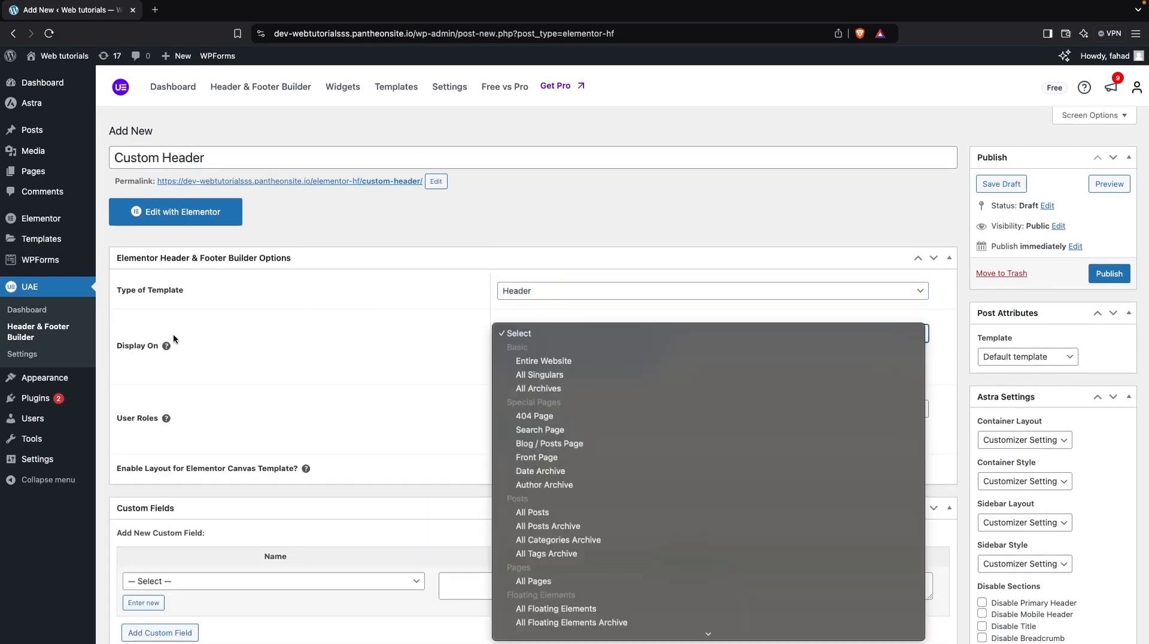
left_click(530, 361)
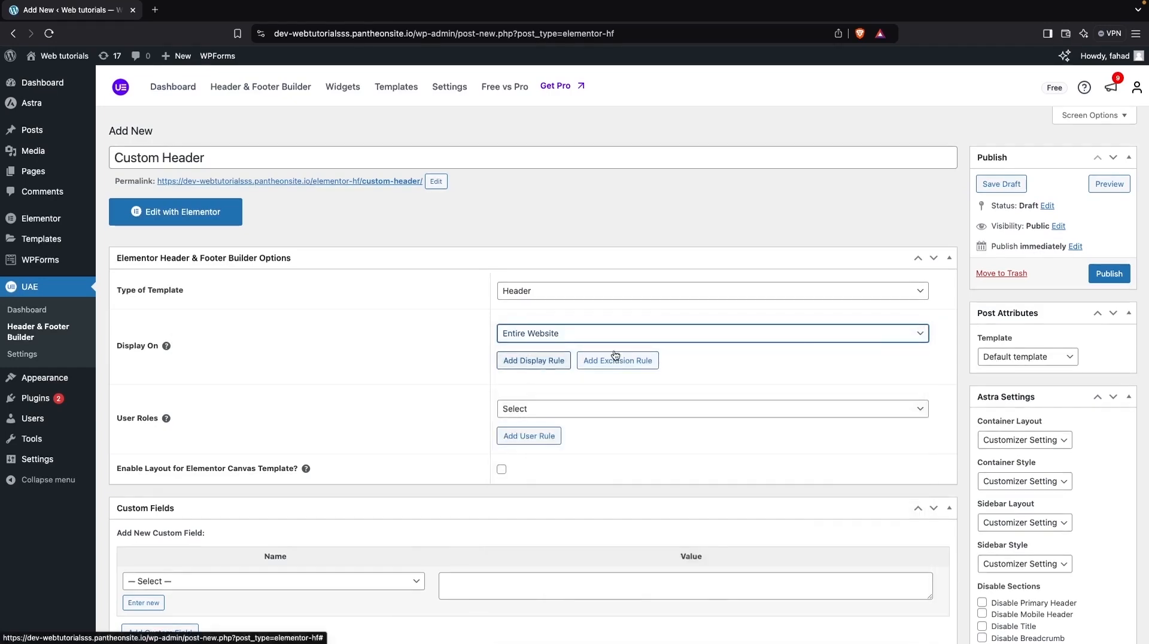
left_click(1109, 277)
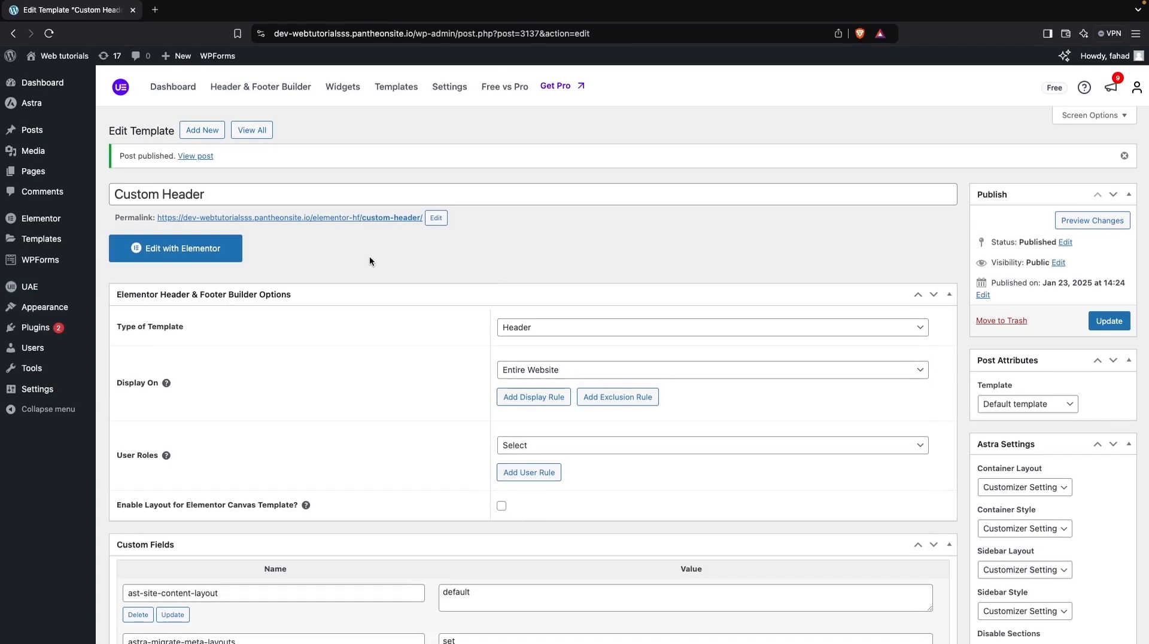
Open the template in Elementor and add a three-column container structure.
left_click(225, 251)
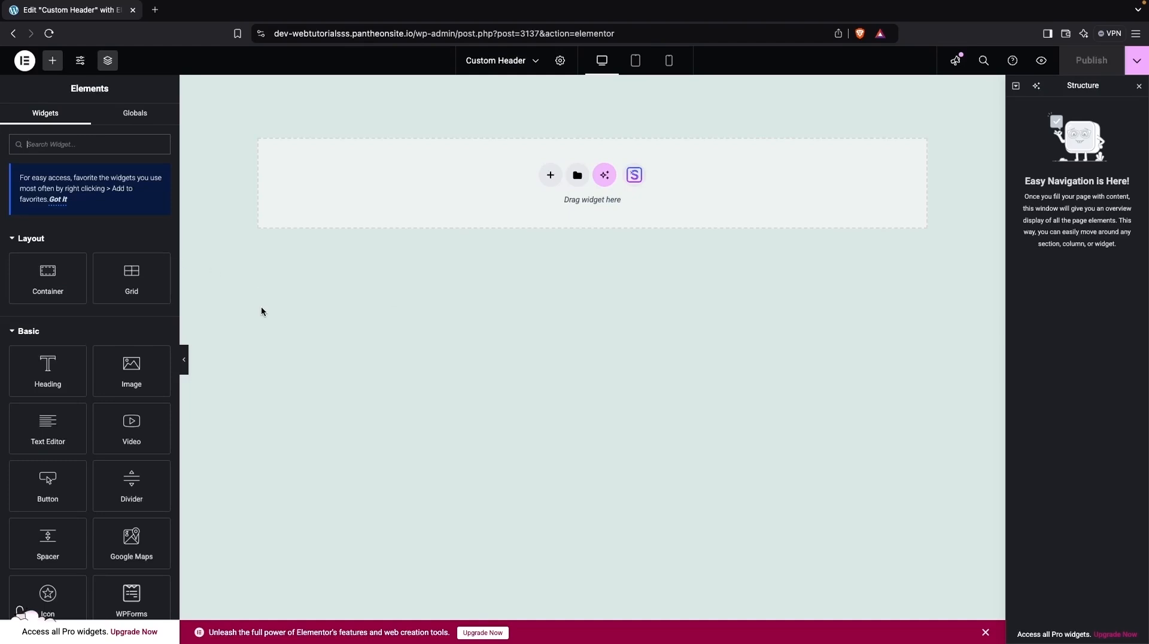
left_click(550, 175)
left_click(544, 217)
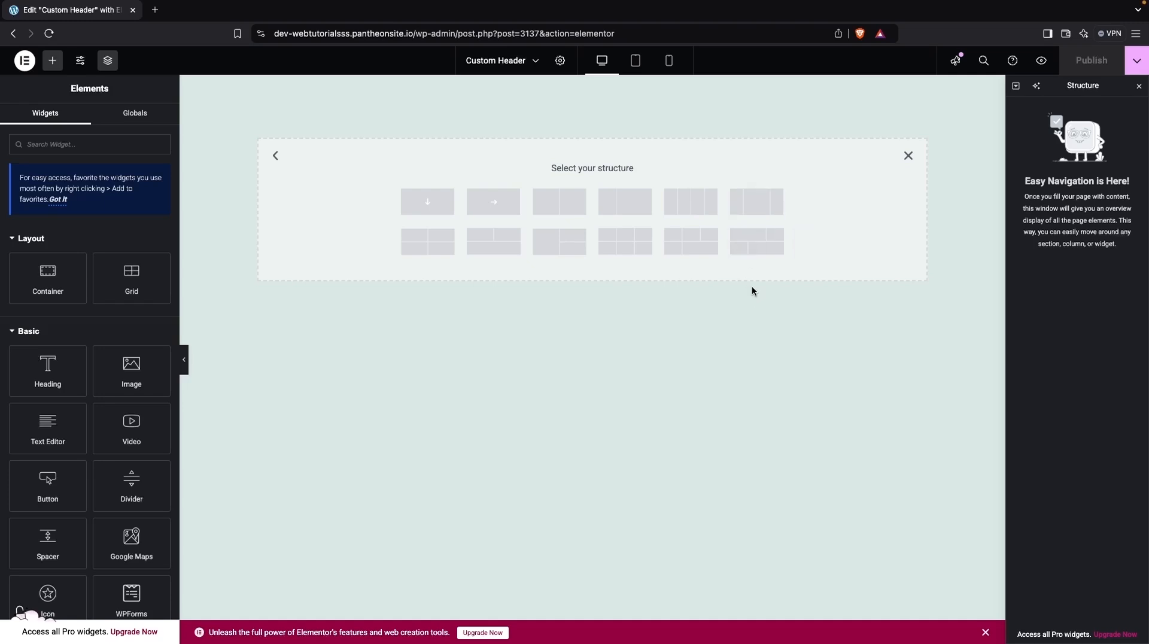
left_click(752, 206)
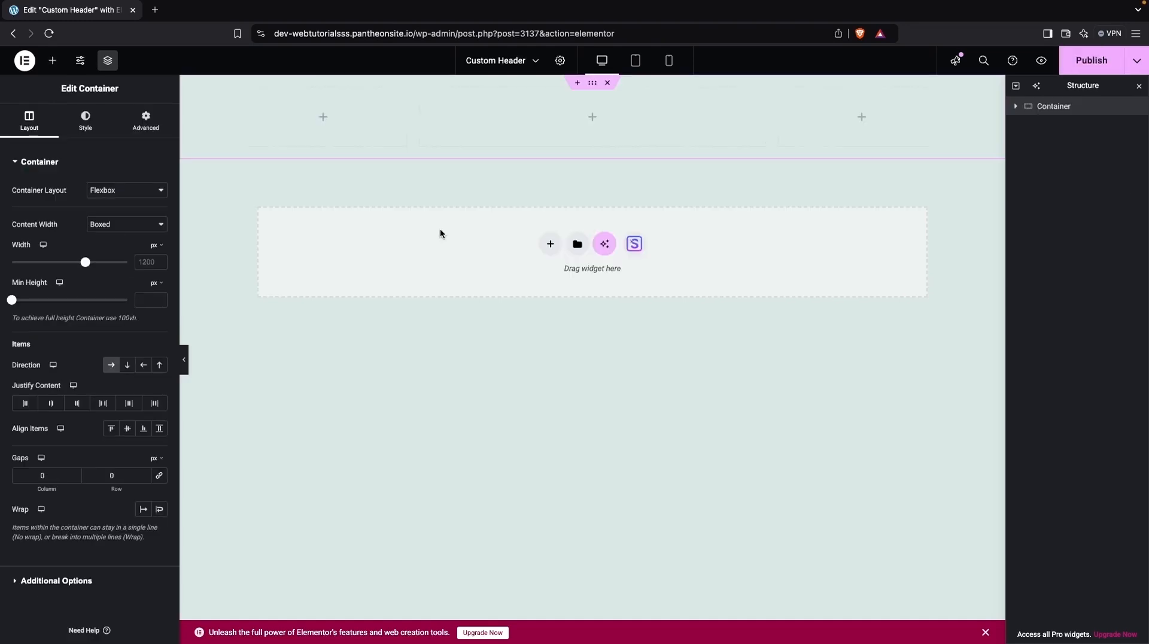
left_click(53, 61)
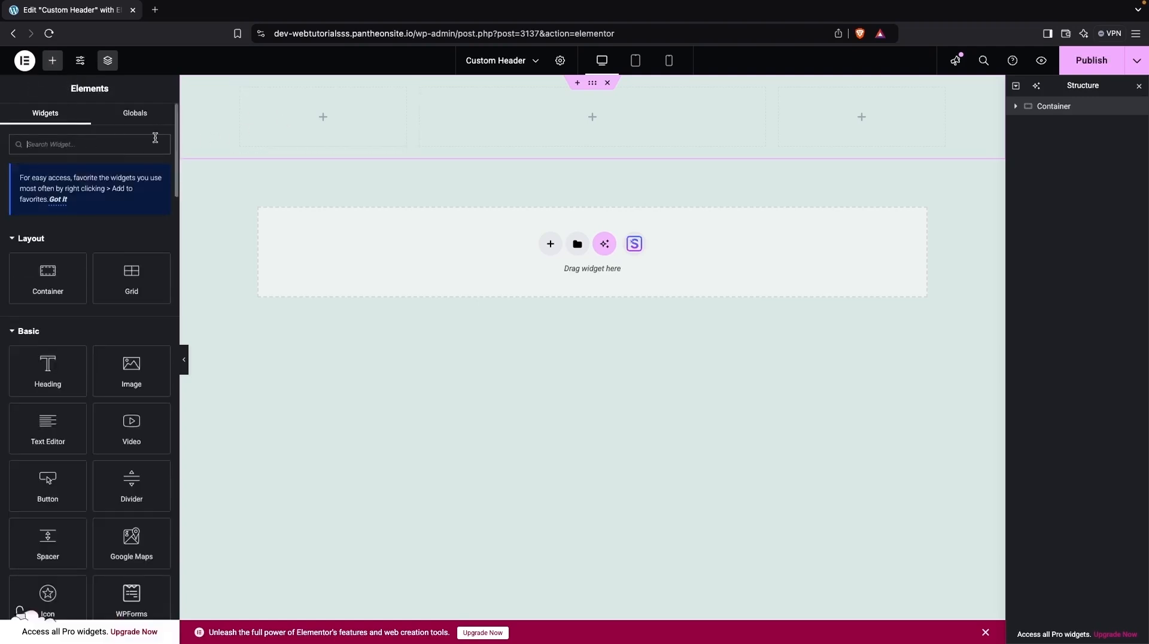
type("logo")
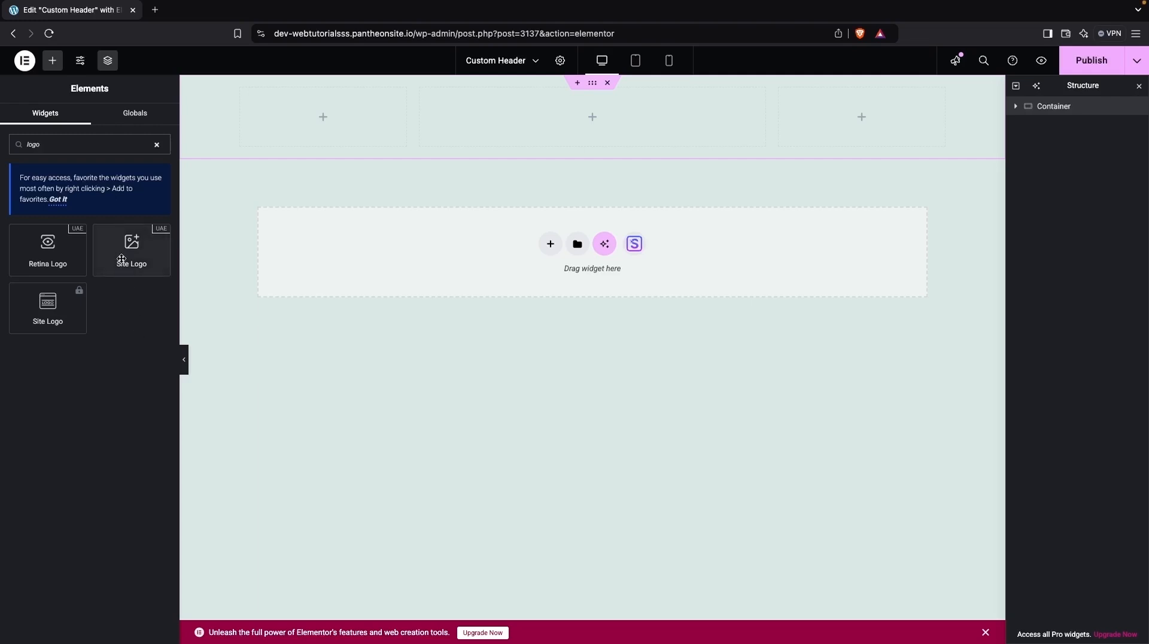
left_click_drag(111, 256, 288, 127)
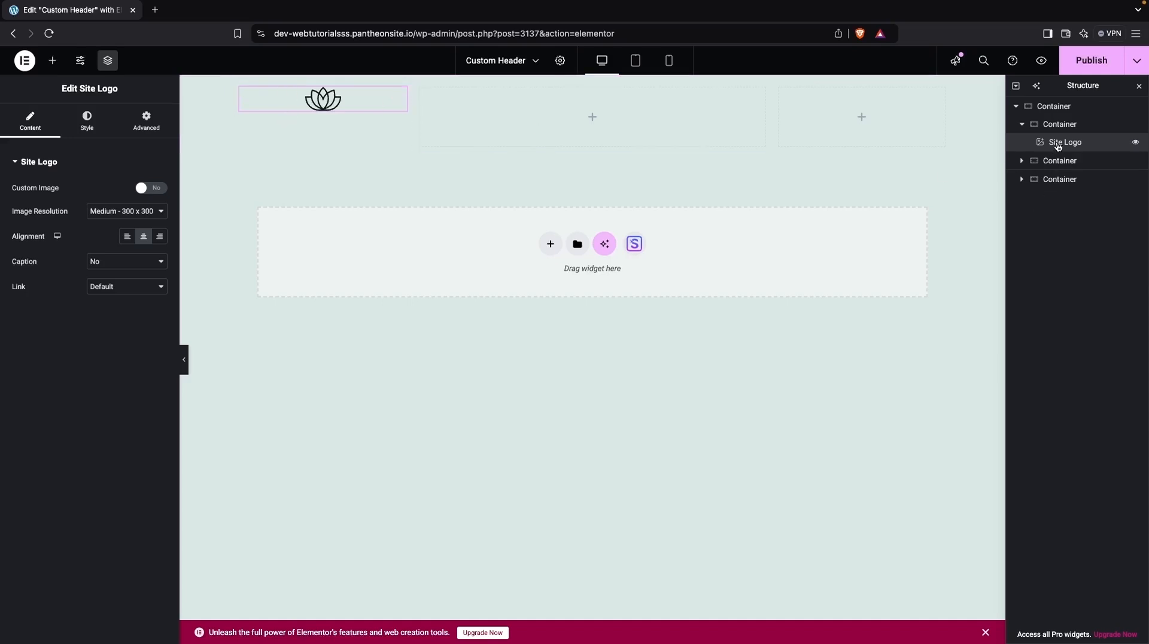
right_click(1059, 145)
left_click(1024, 408)
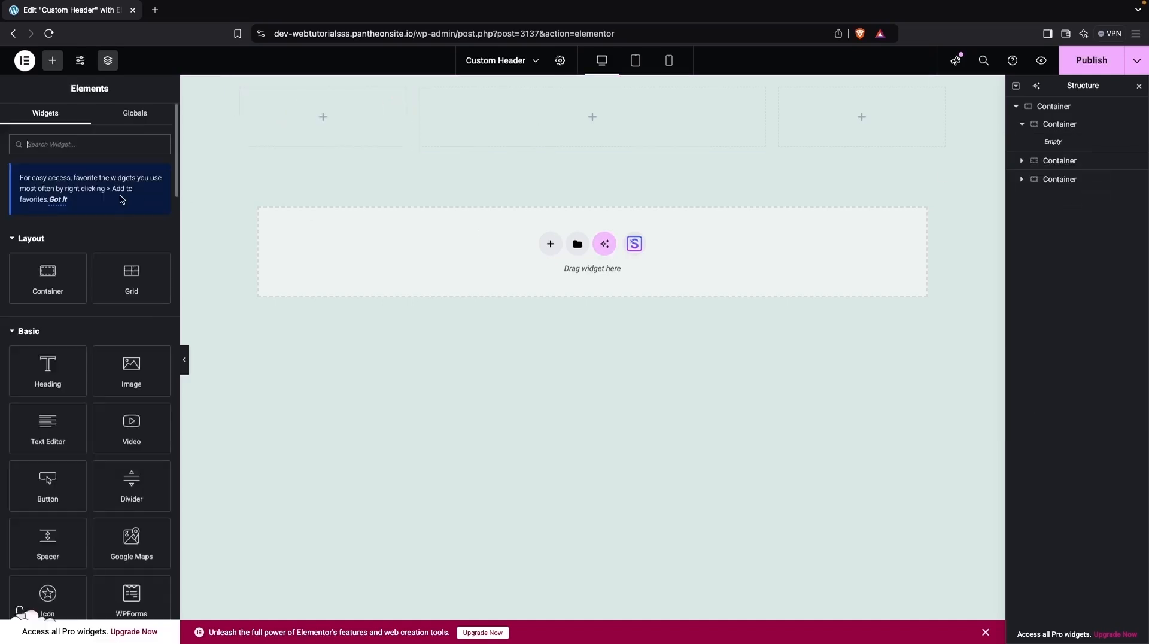
Add an Image widget to the first column of the header.
left_click(73, 143)
type("image")
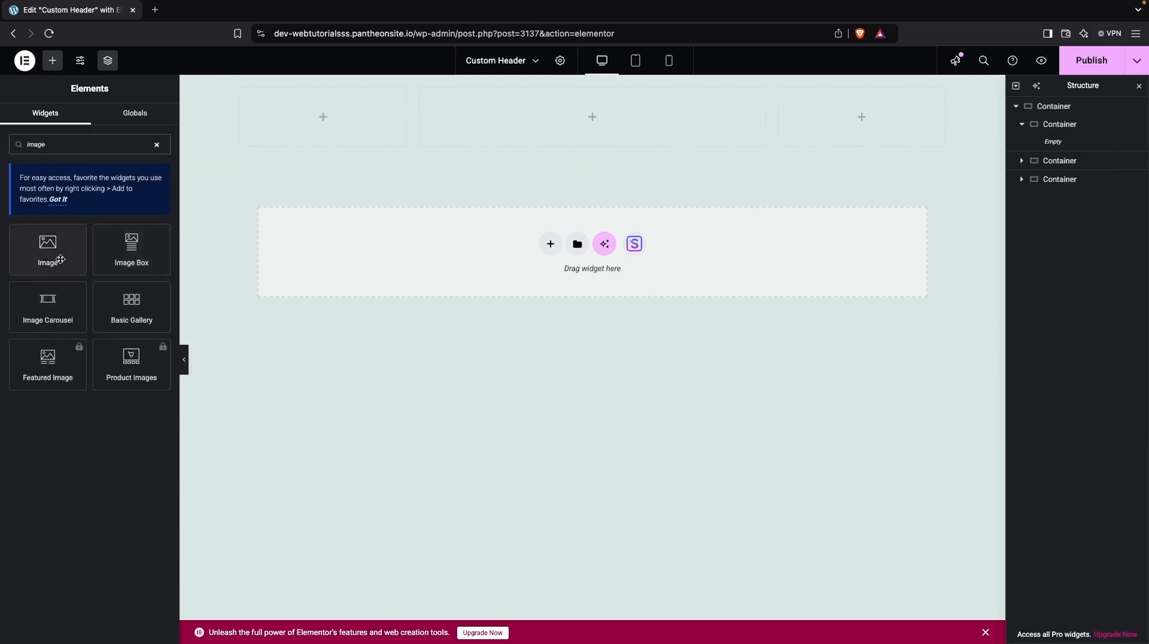
left_click_drag(52, 249, 306, 128)
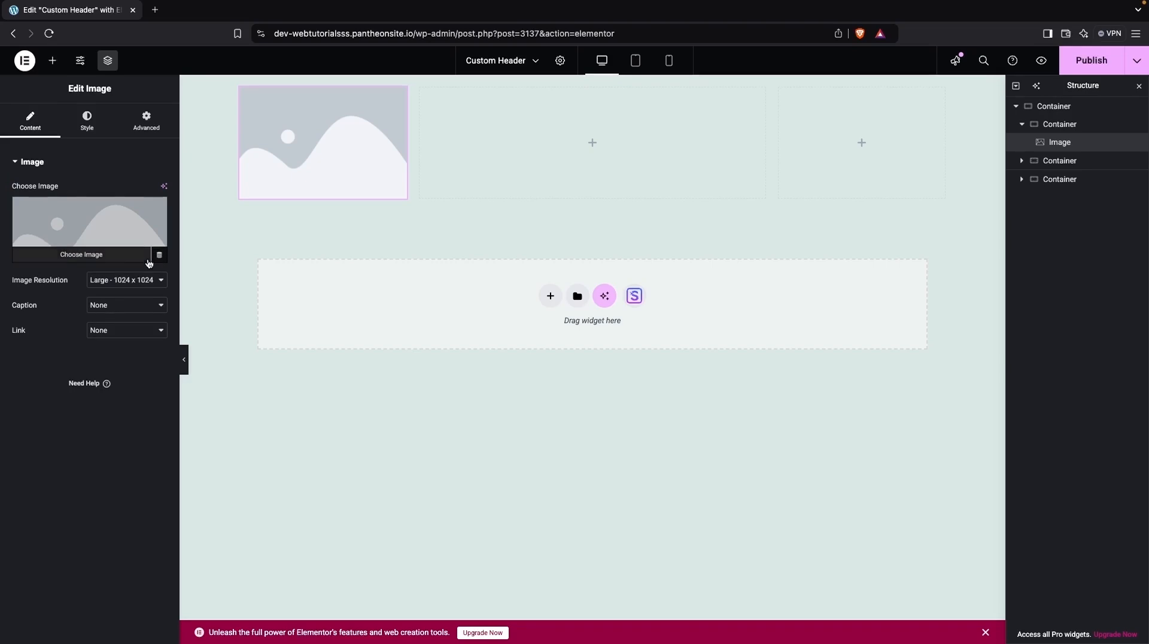
Choose the white lotus logo from the media library for the image.
left_click(96, 214)
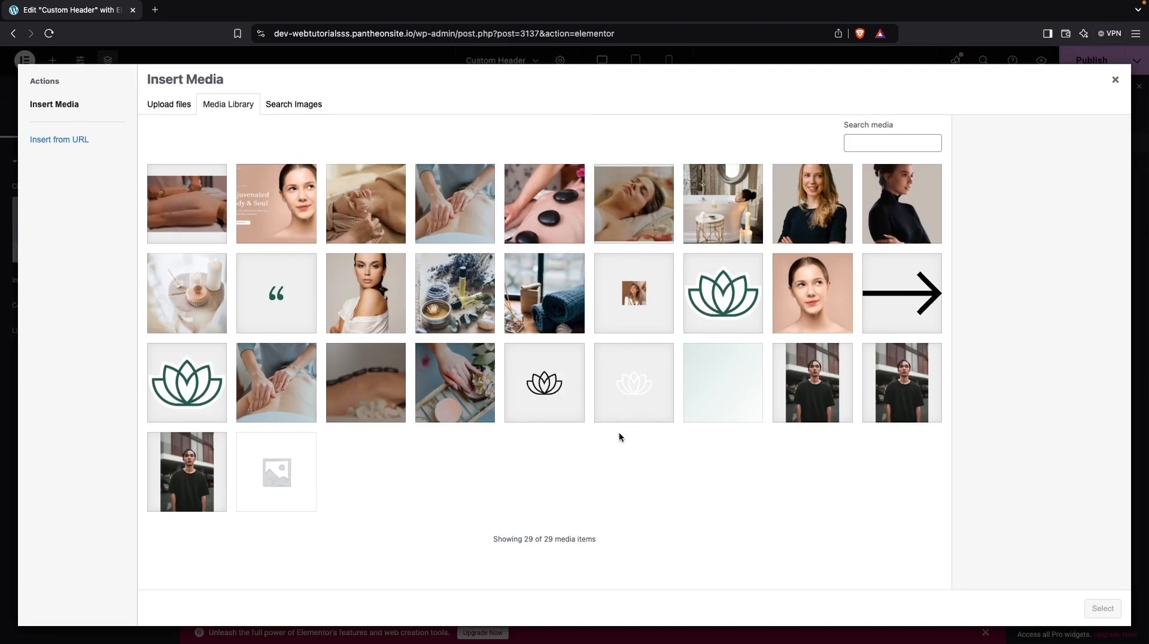
left_click(619, 395)
left_click(1103, 609)
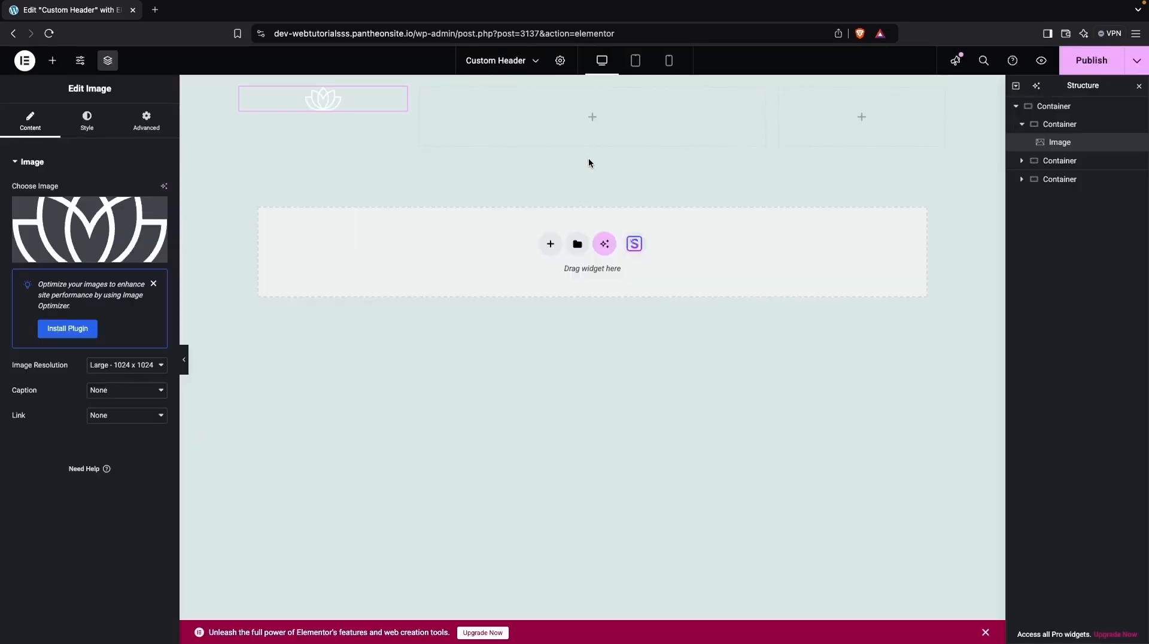
Set the header container's classic background colour to black #000000.
left_click(593, 87)
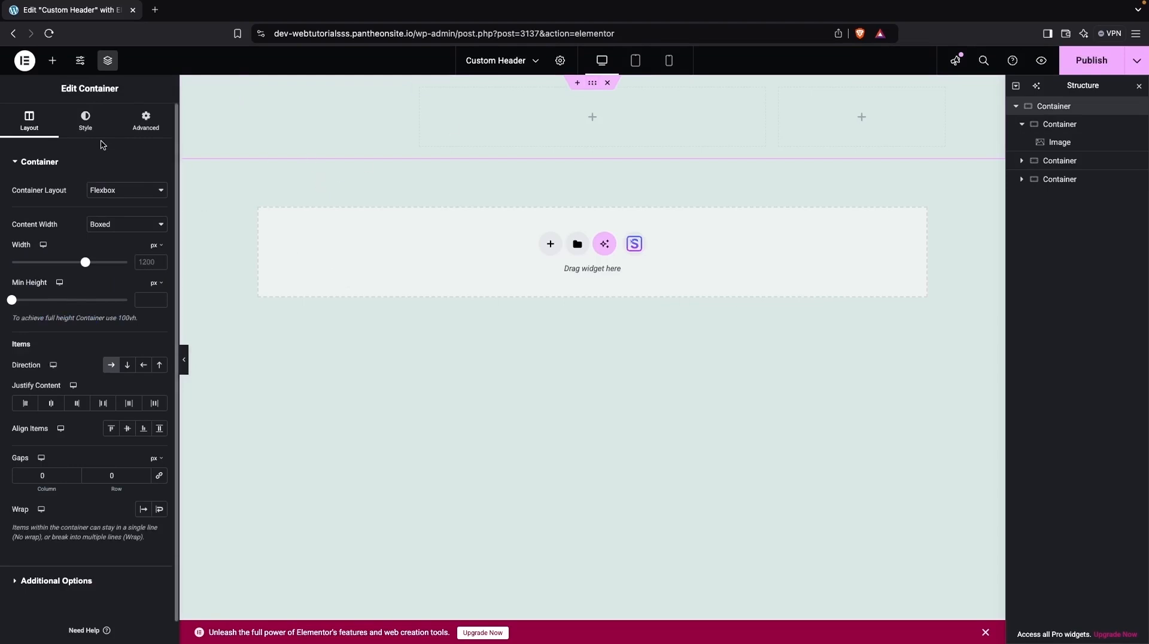
left_click(85, 120)
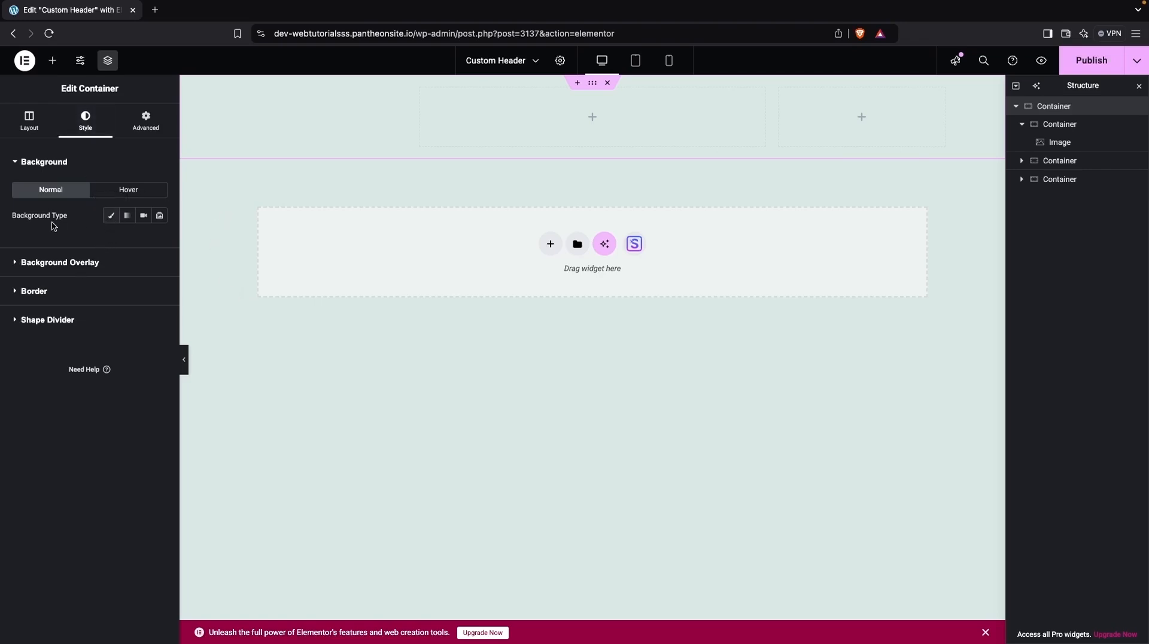
left_click(111, 217)
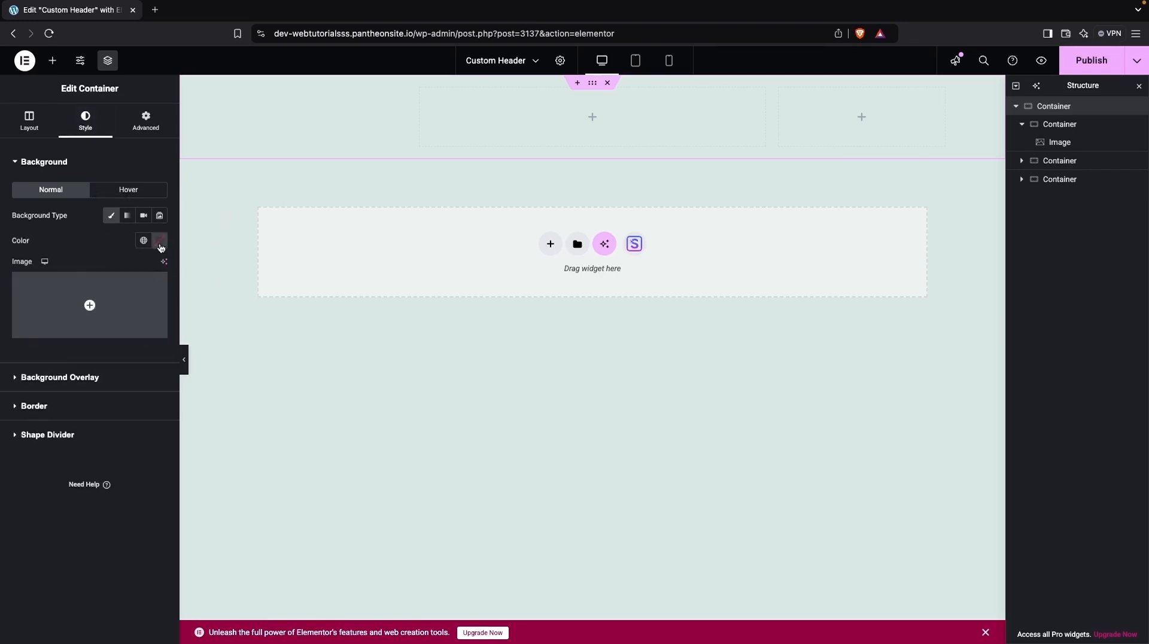
left_click(160, 242)
left_click_drag(154, 323, 88, 385)
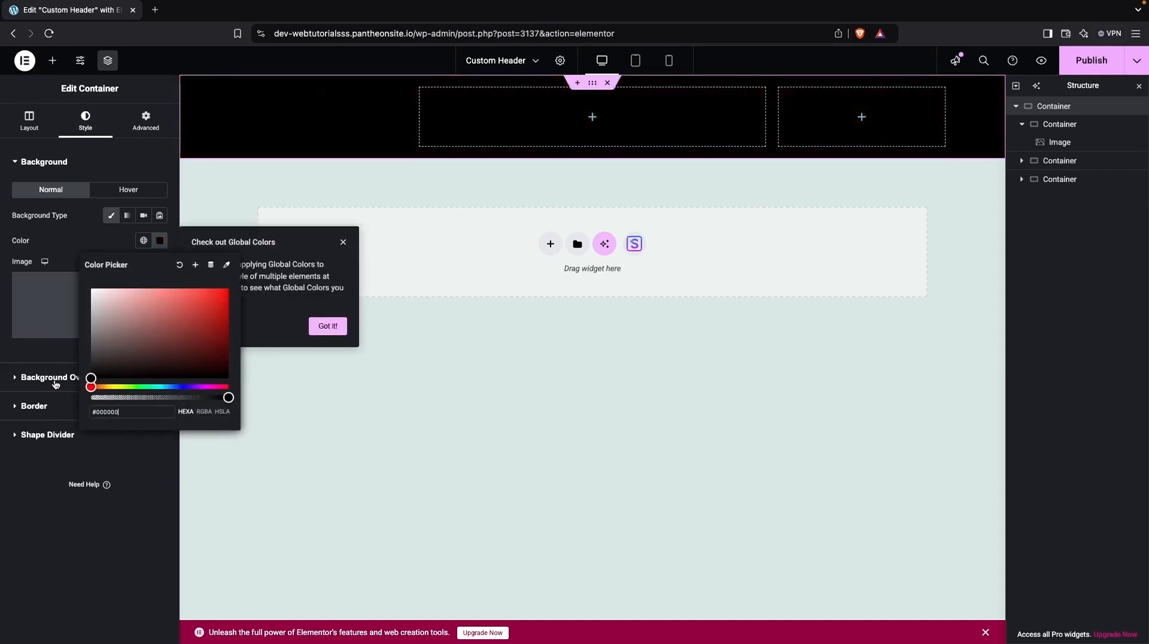
left_click(424, 310)
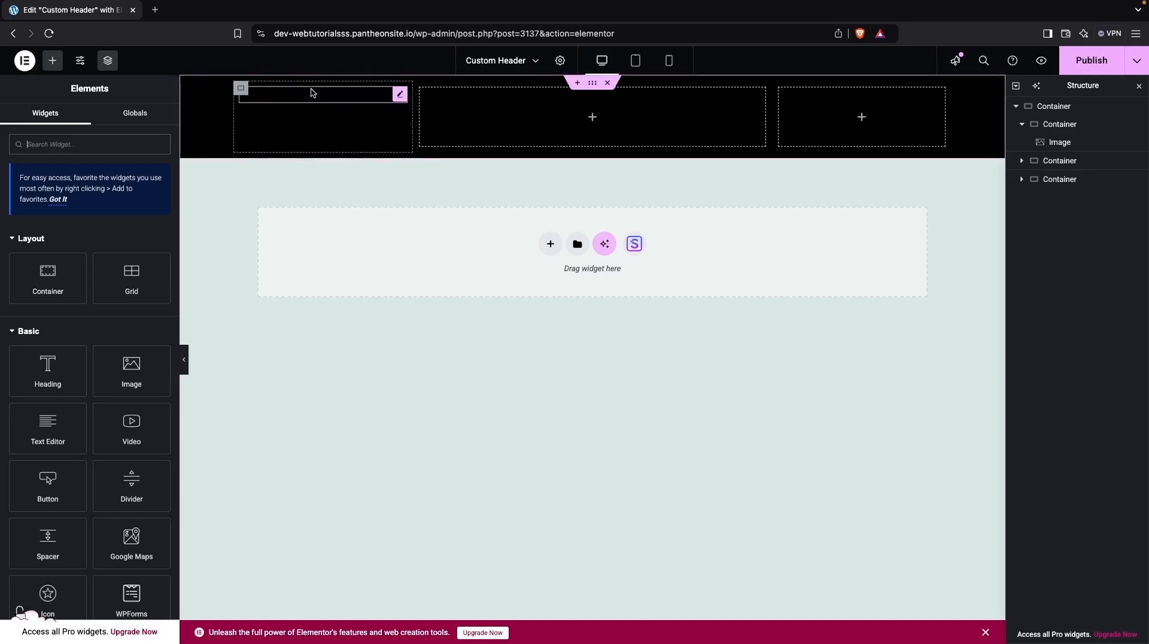
Set the logo image's width to 25%.
left_click(311, 100)
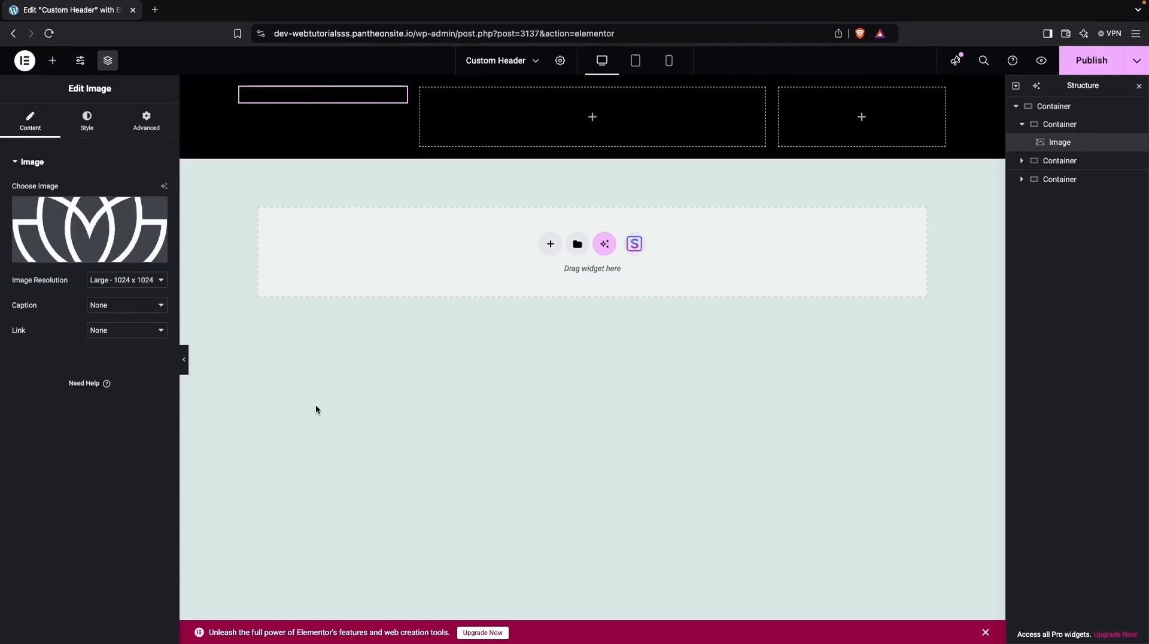
left_click(86, 119)
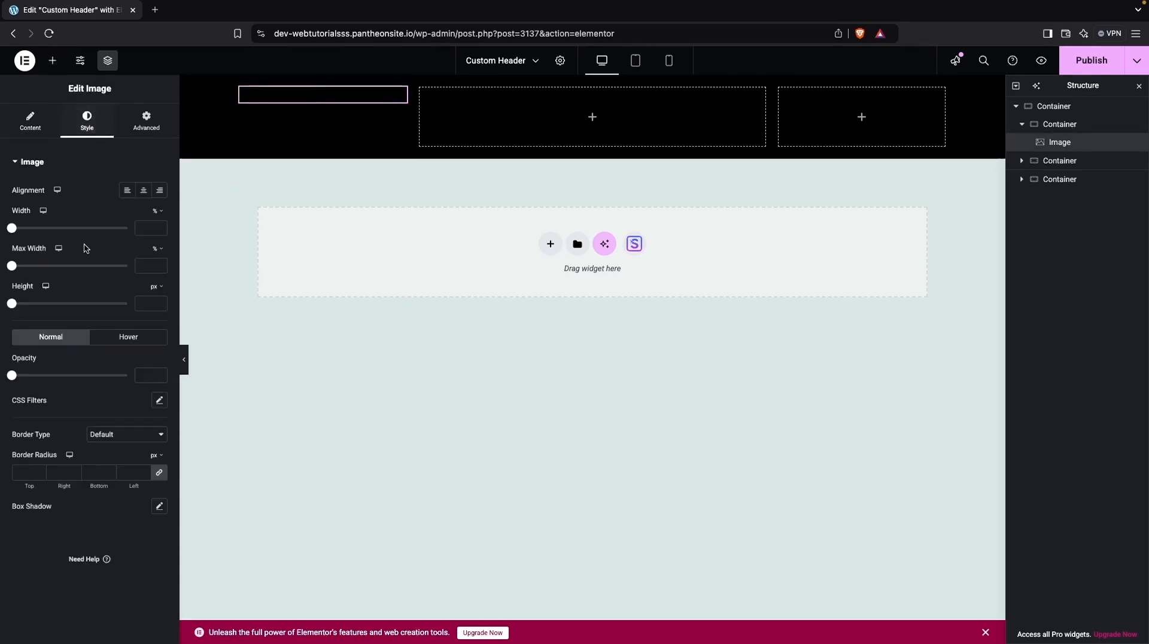
left_click_drag(11, 228, 42, 230)
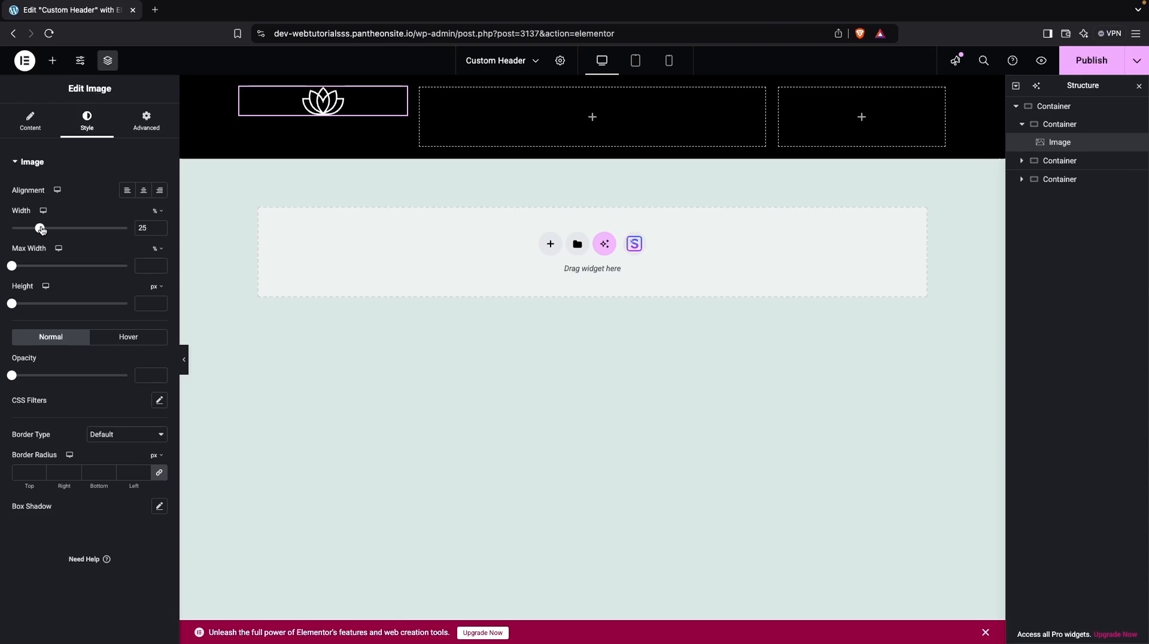
Center the logo vertically in the first column by justifying its content to the center.
left_click(39, 133)
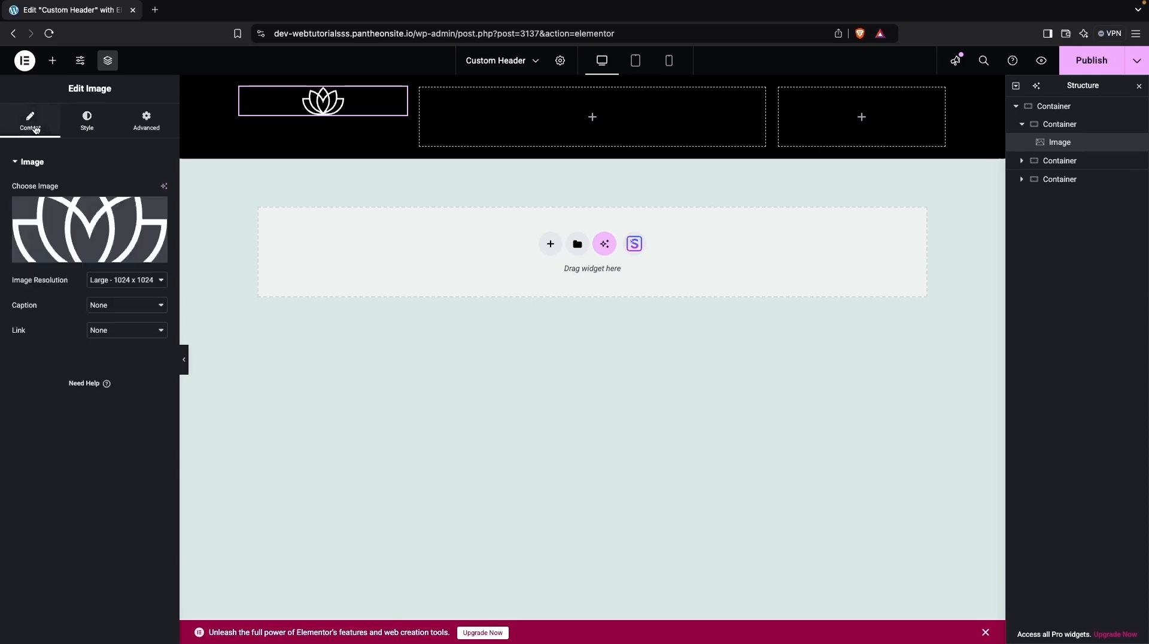
left_click(1052, 124)
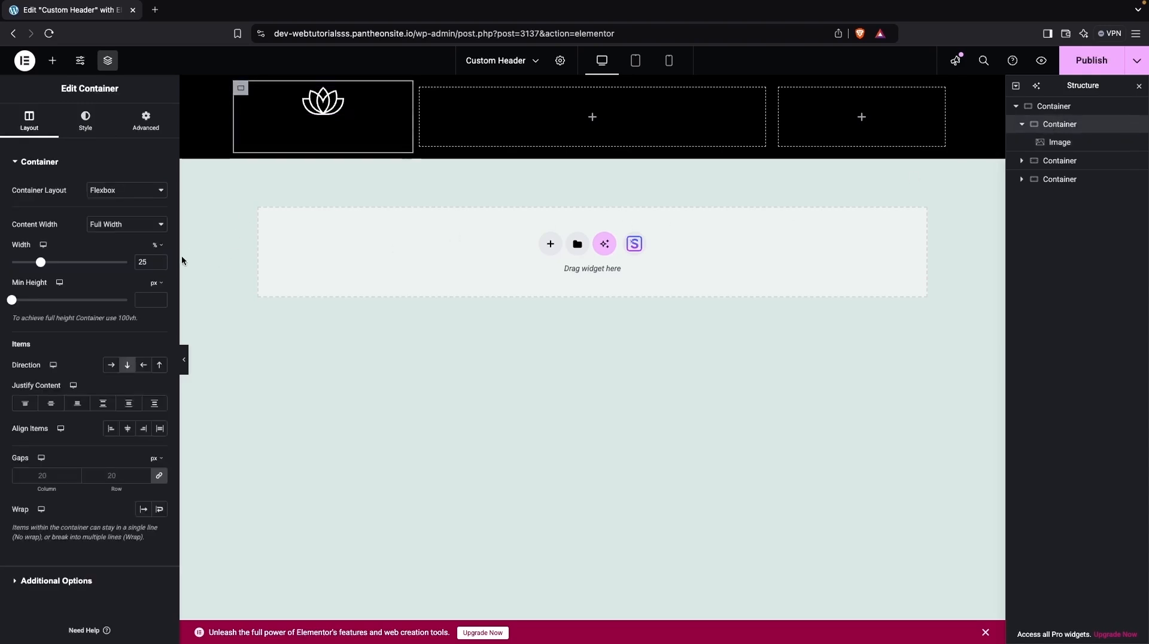
left_click(51, 403)
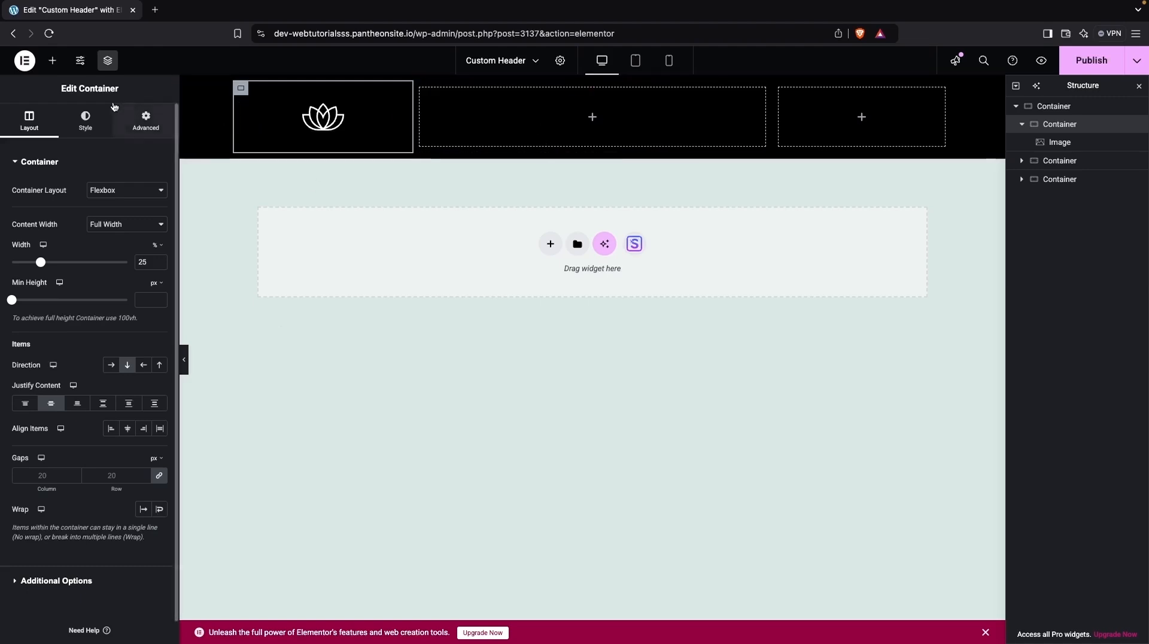
Add a Navigation Menu widget to the header's middle column.
left_click(52, 61)
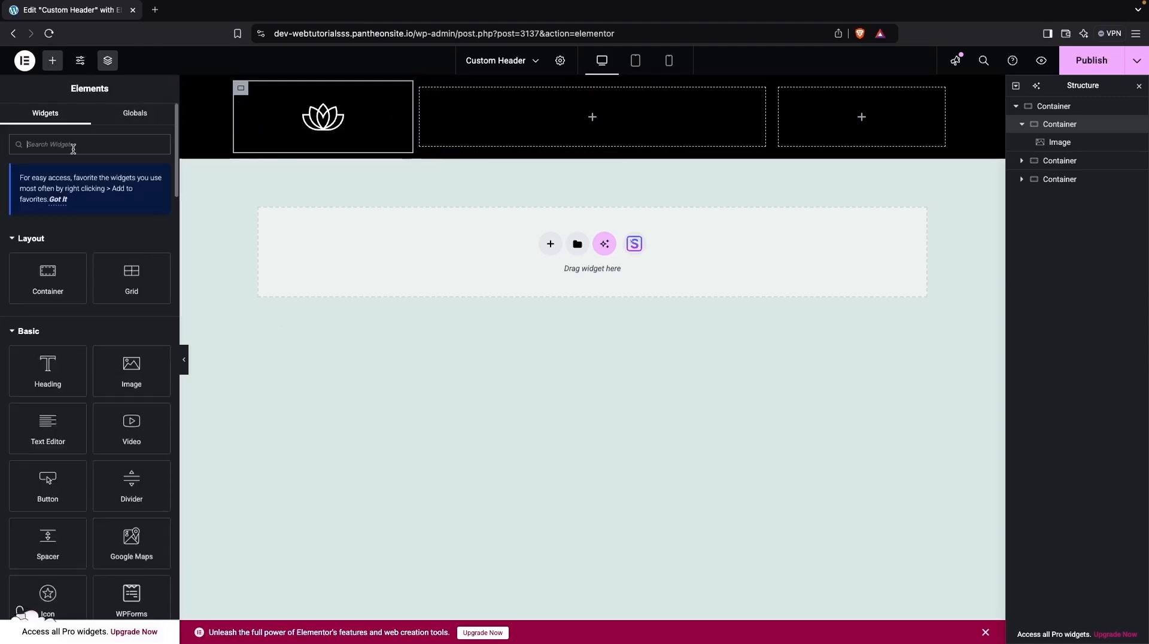
left_click(73, 146)
type("navi")
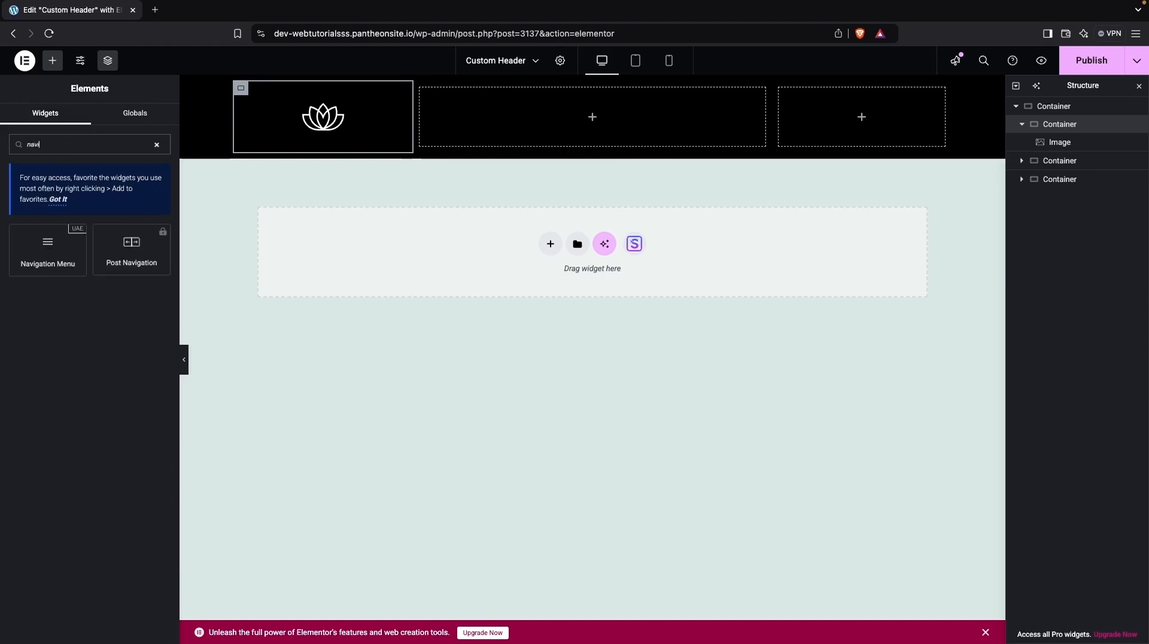
left_click_drag(48, 248, 579, 123)
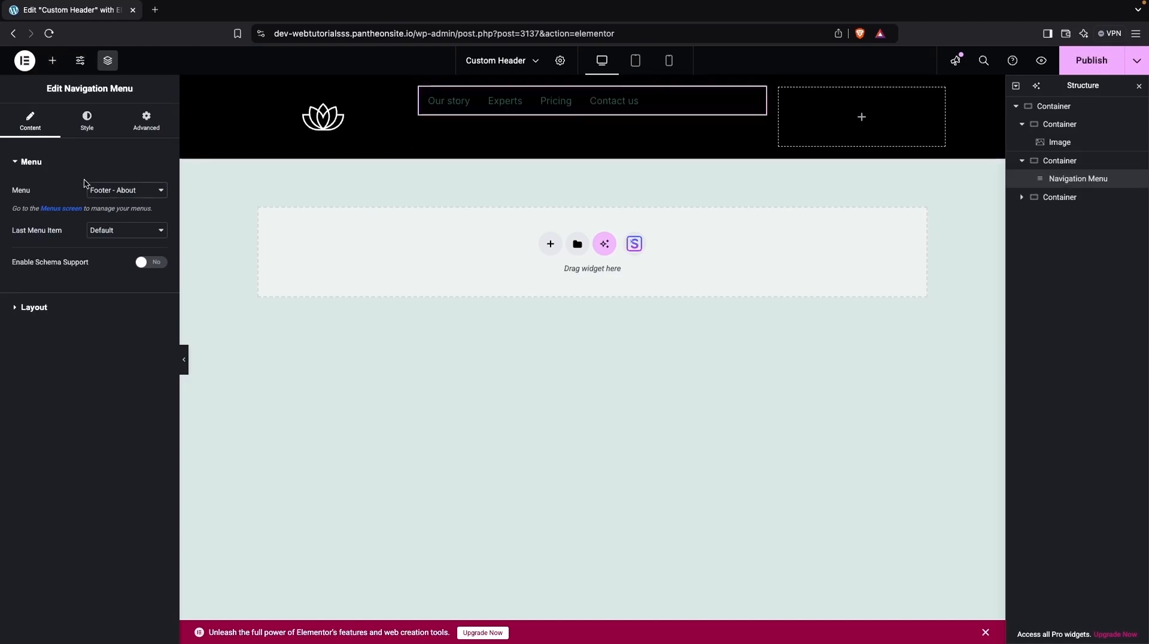
Choose the Primary menu for the navigation widget and center-align its items.
left_click(106, 190)
left_click(111, 218)
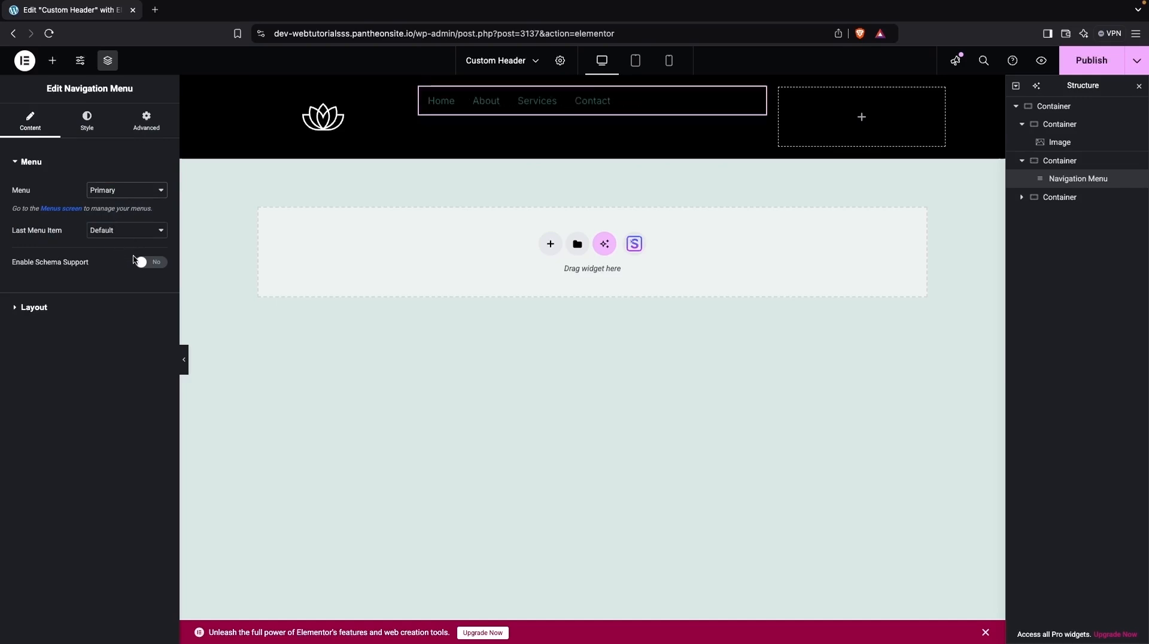
left_click(40, 311)
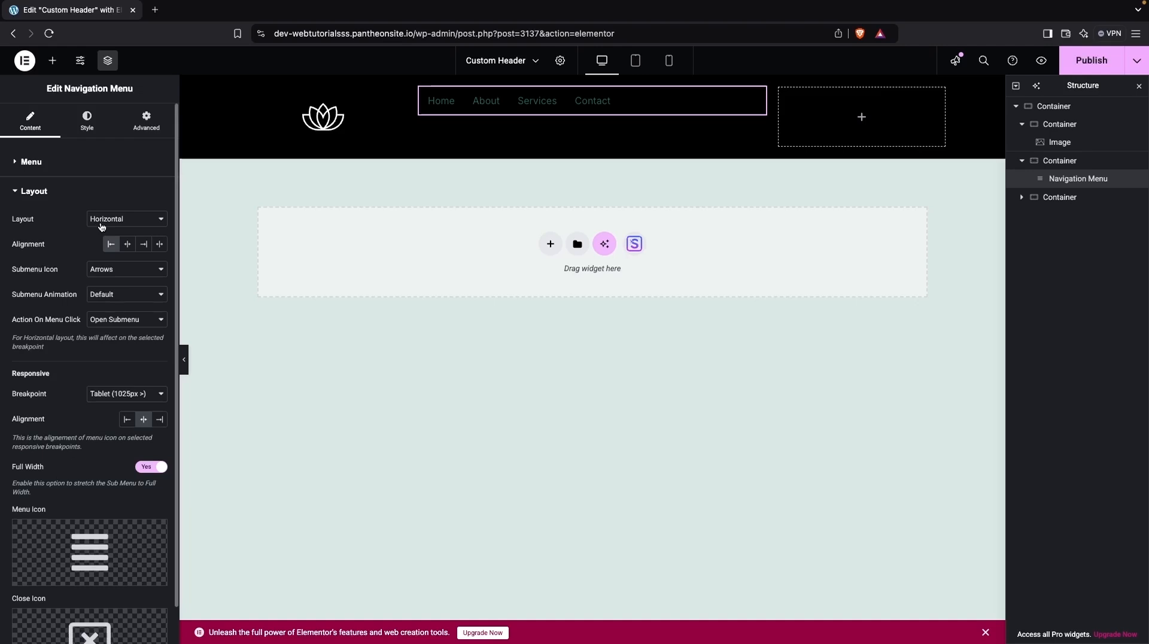
left_click(127, 243)
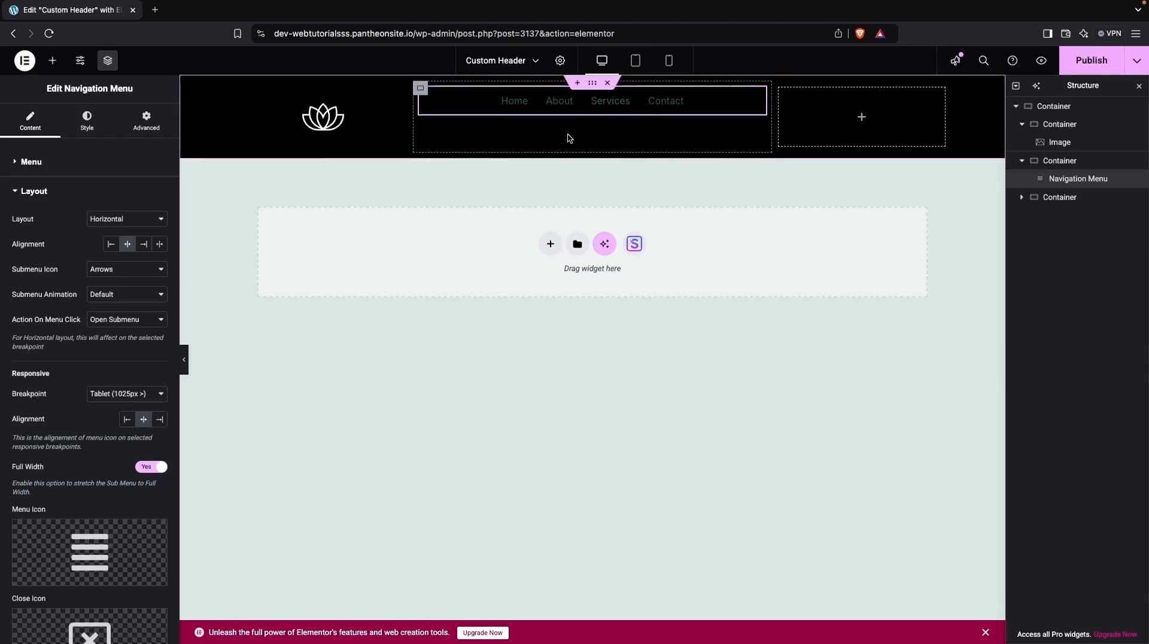
left_click(87, 119)
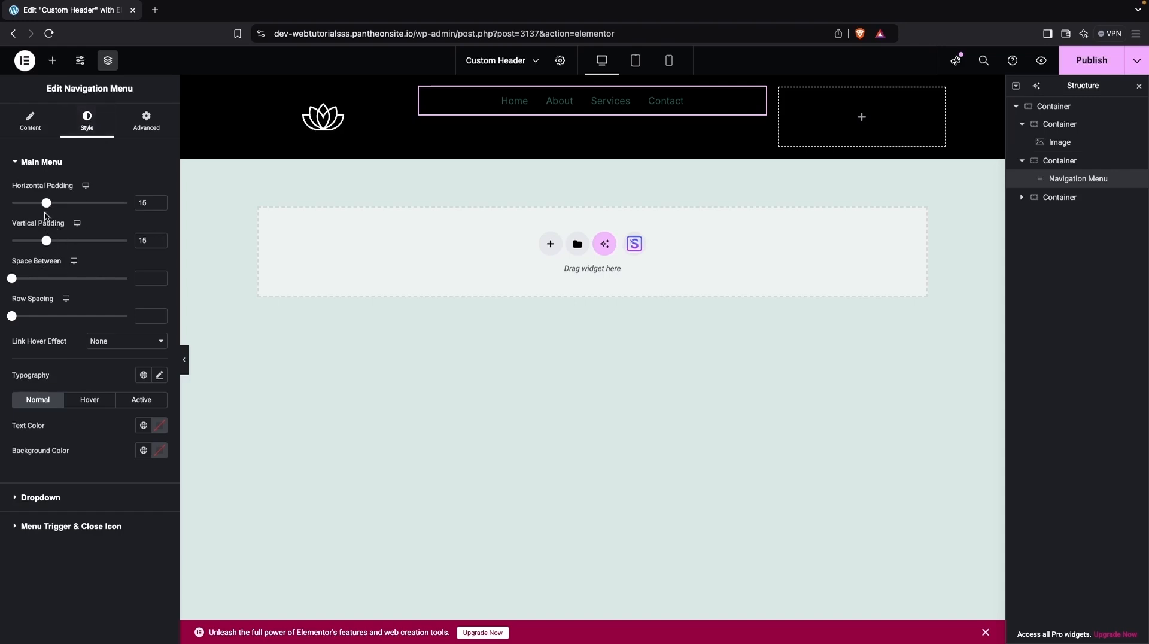
left_click(26, 119)
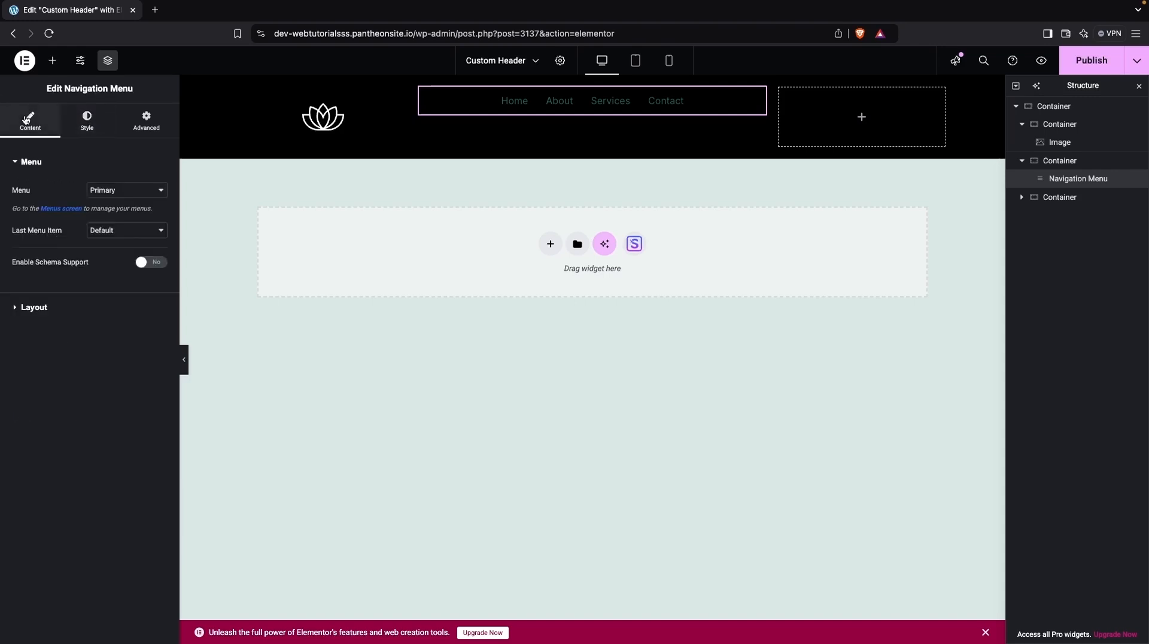
left_click(42, 307)
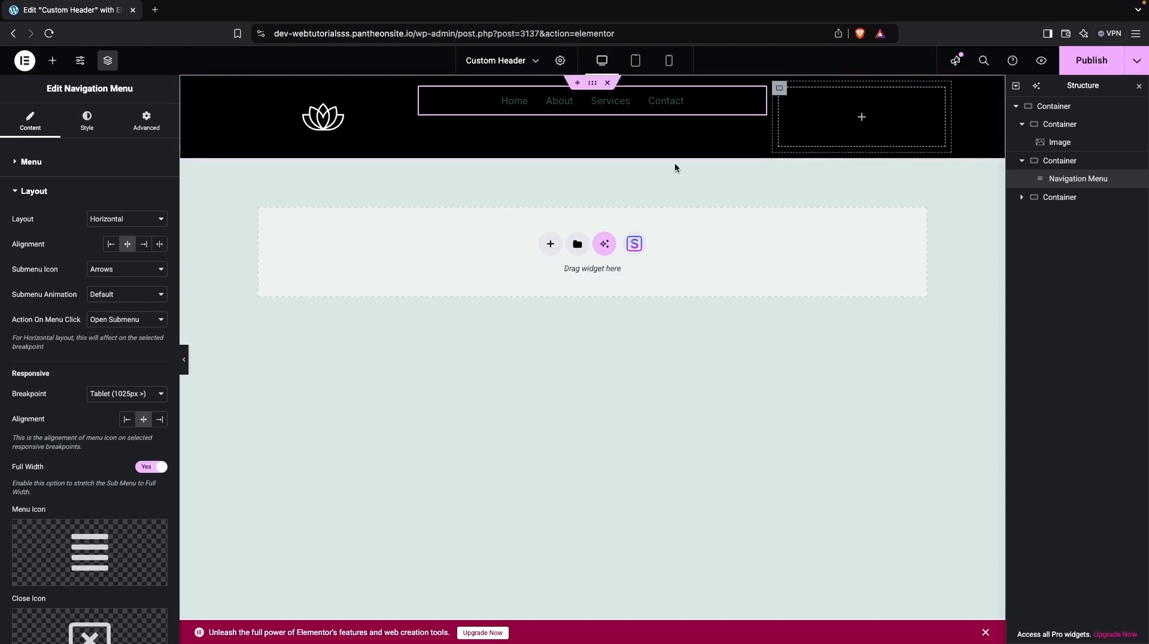
Add a Social Icons widget to the header's third column.
left_click(52, 60)
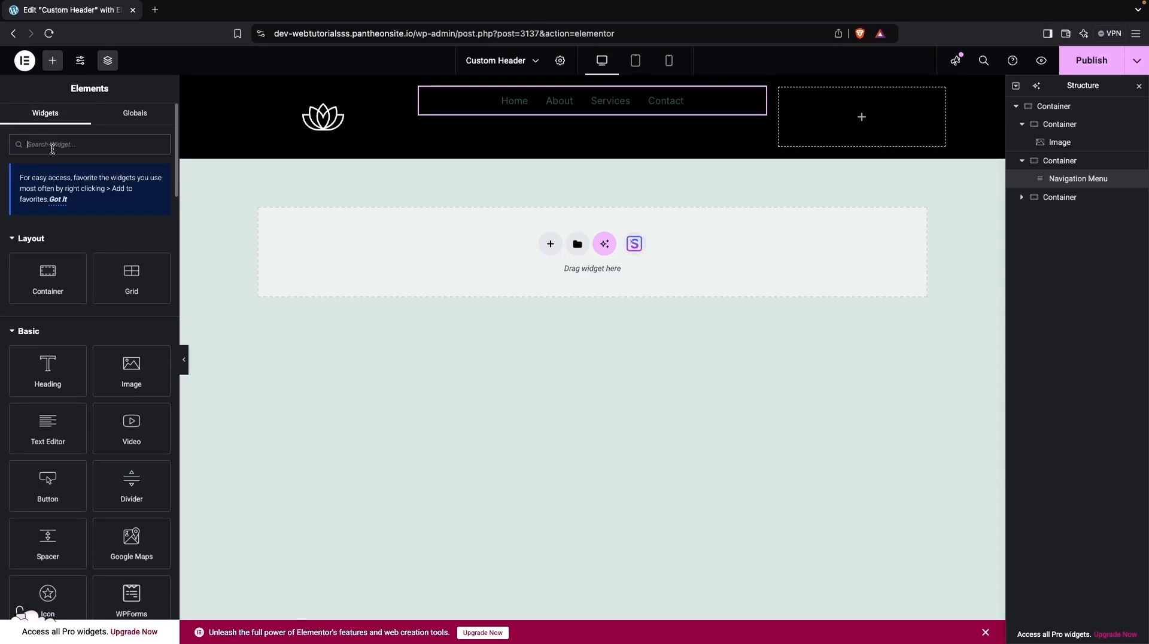
type("anc")
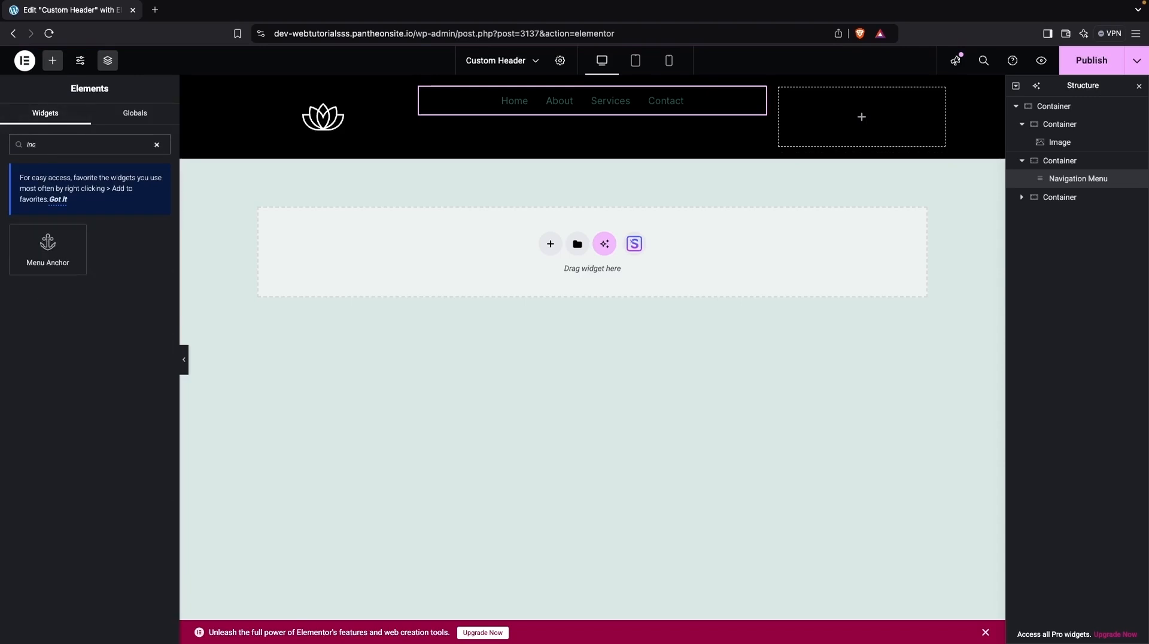
key("BackSpace")
key("BackSpace")
key("BackSpace")
type("so")
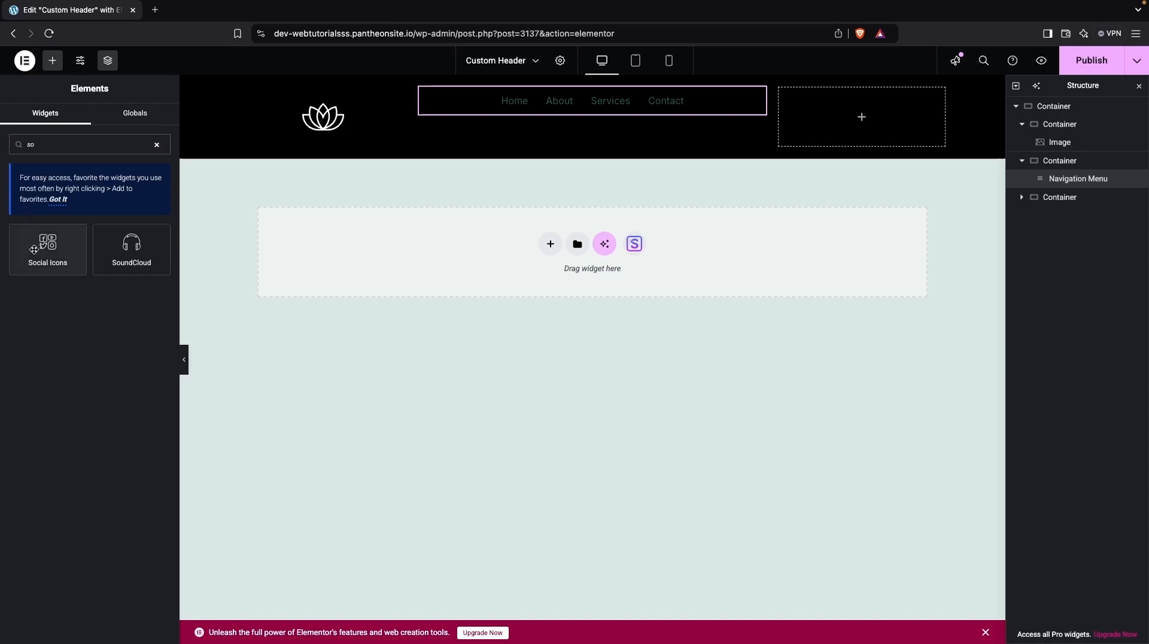
left_click_drag(48, 245, 825, 116)
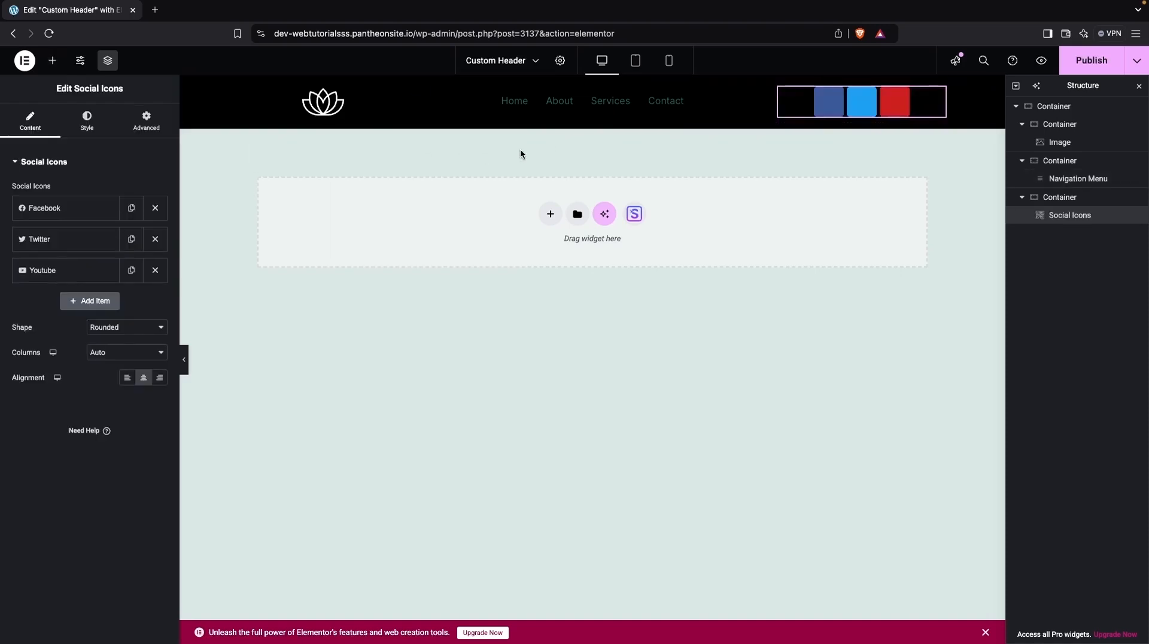
Switch the social icons' colour to Custom and set the secondary colour to white.
left_click(90, 122)
left_click(110, 192)
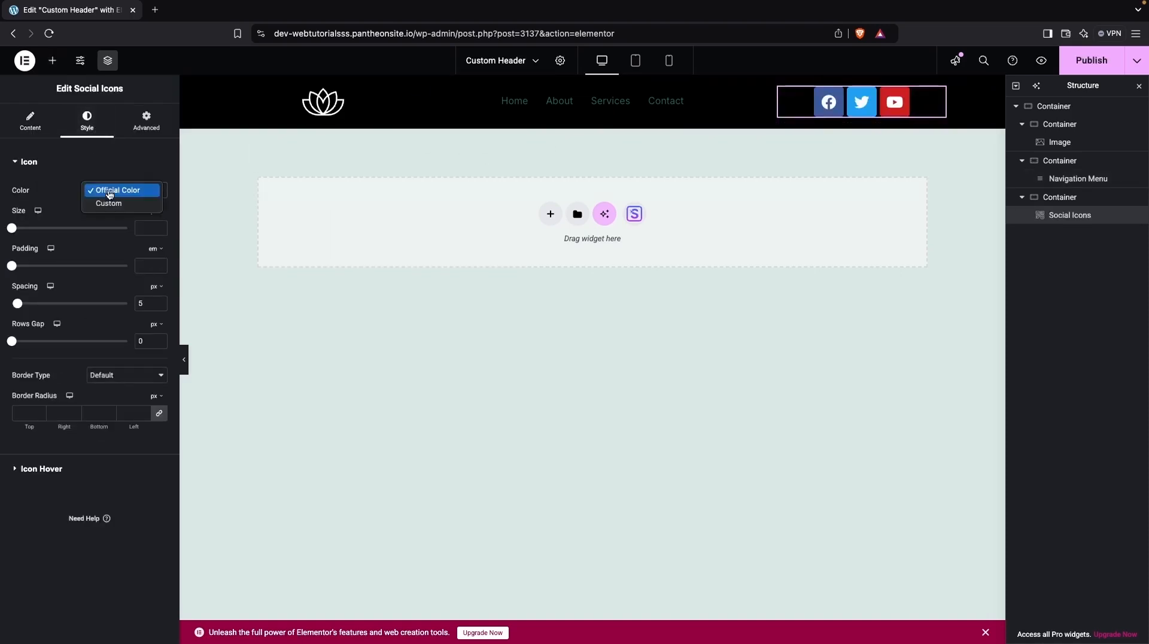
left_click(108, 205)
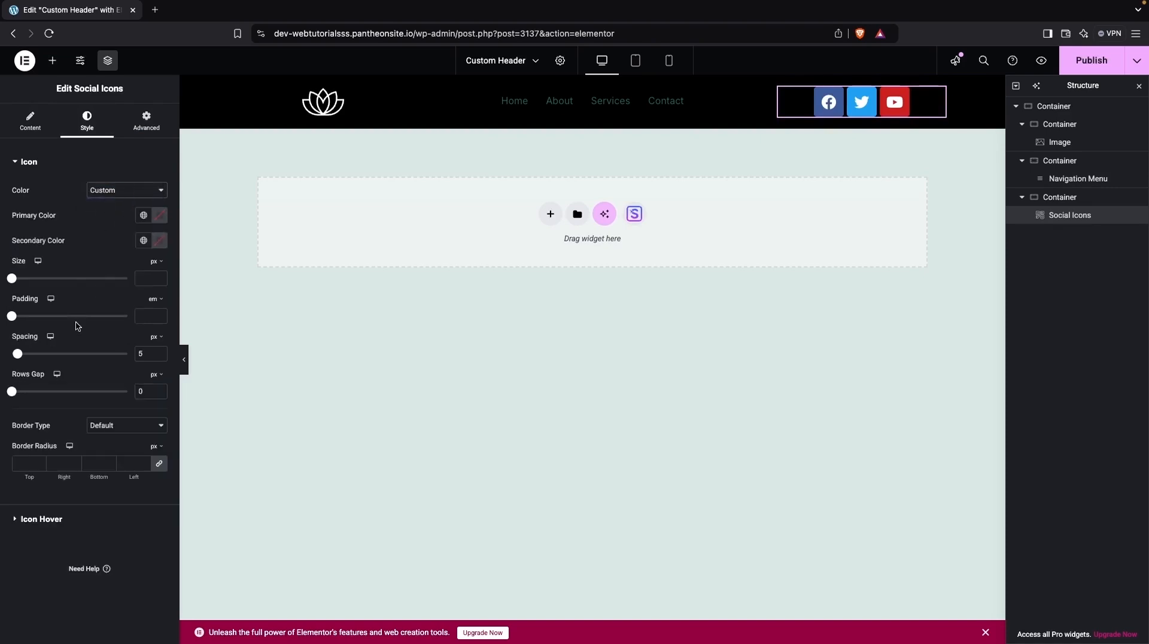
left_click(159, 240)
left_click(121, 340)
left_click_drag(122, 341, 81, 273)
Make the social icons' primary colour fully transparent.
left_click(159, 215)
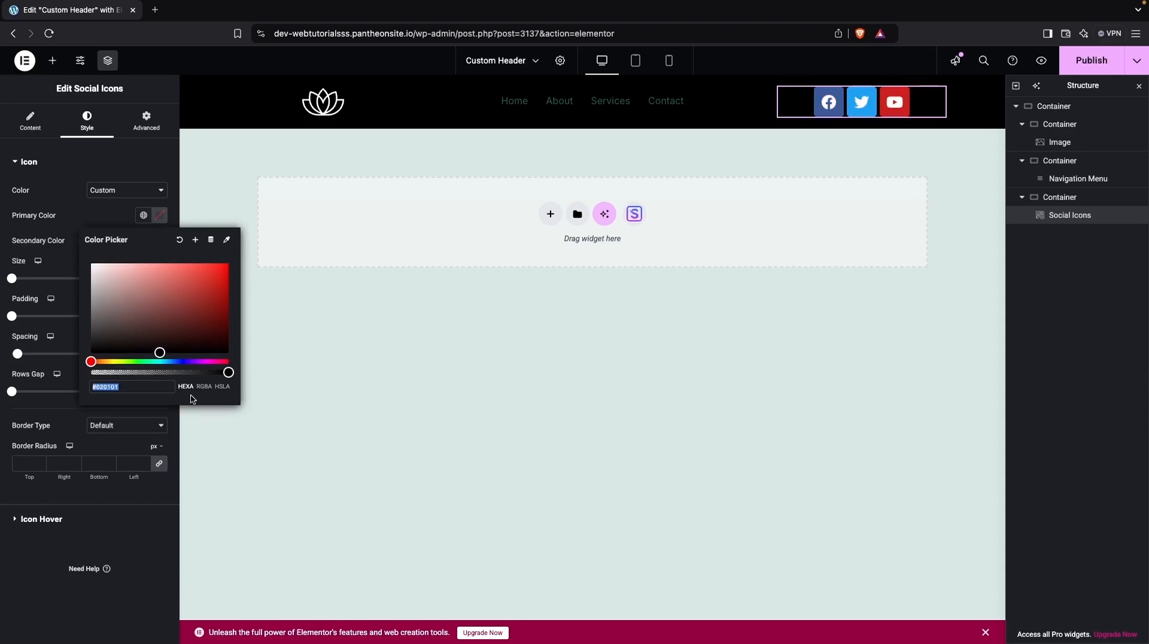
left_click_drag(227, 372, 90, 372)
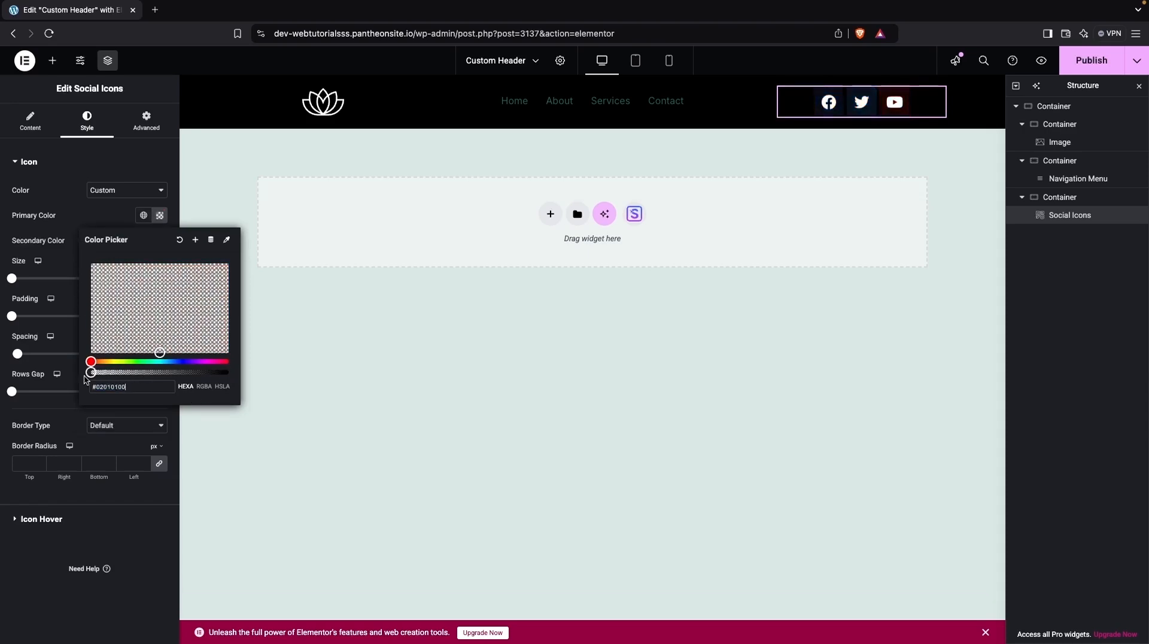
left_click(76, 264)
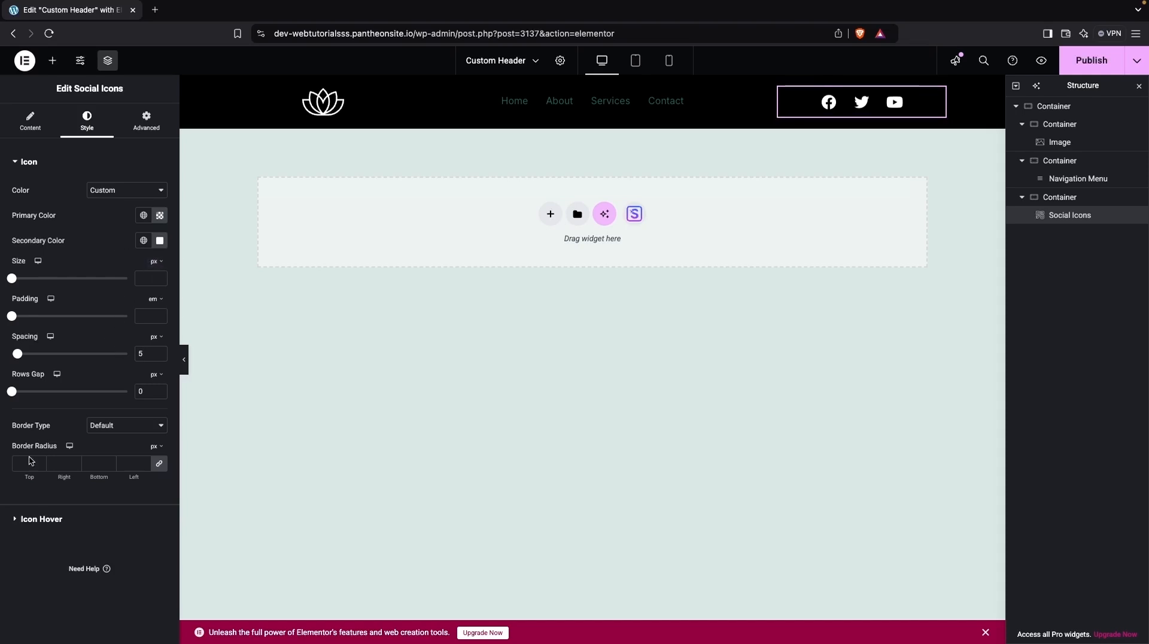
Set the social icons' hover secondary colour to the global Accent colour.
left_click(15, 522)
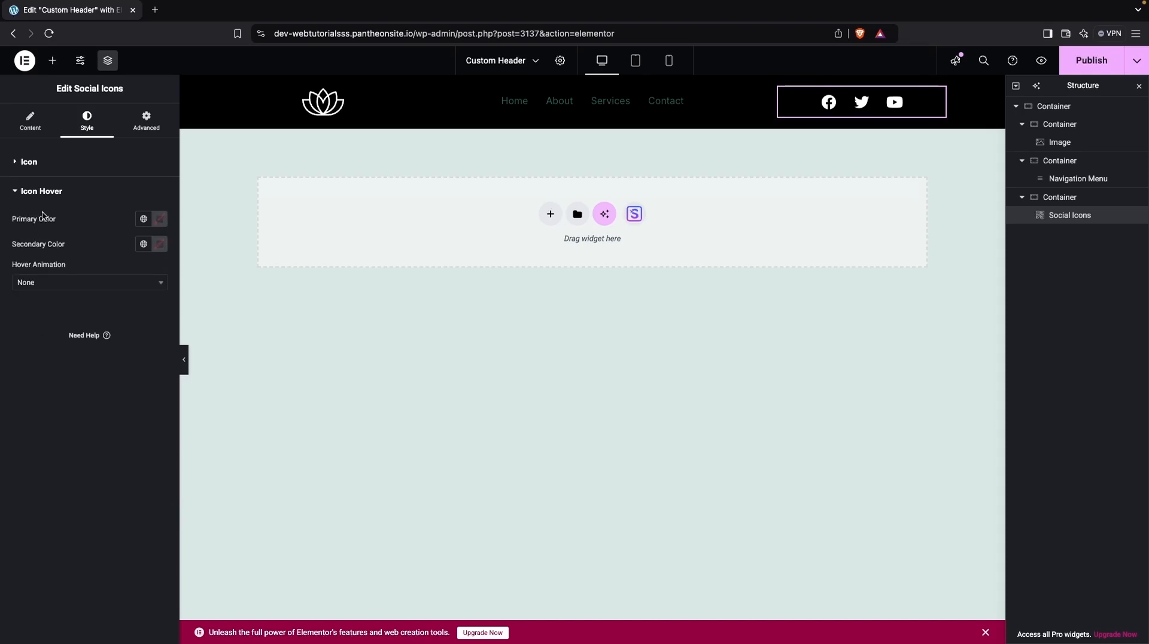
left_click(161, 247)
left_click(144, 244)
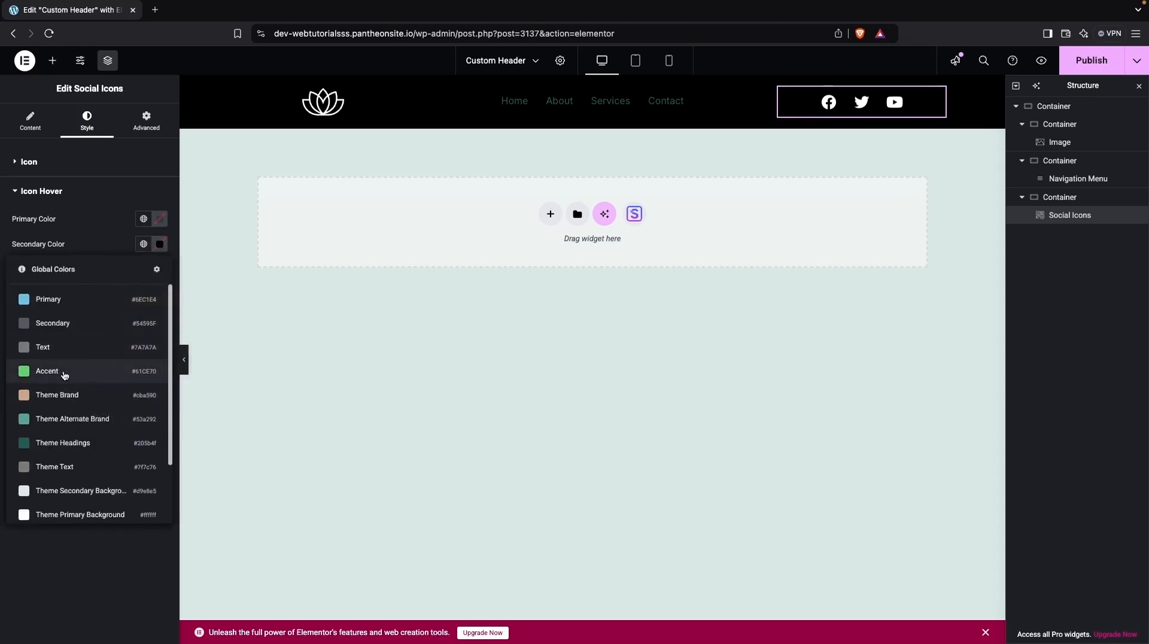
left_click(88, 425)
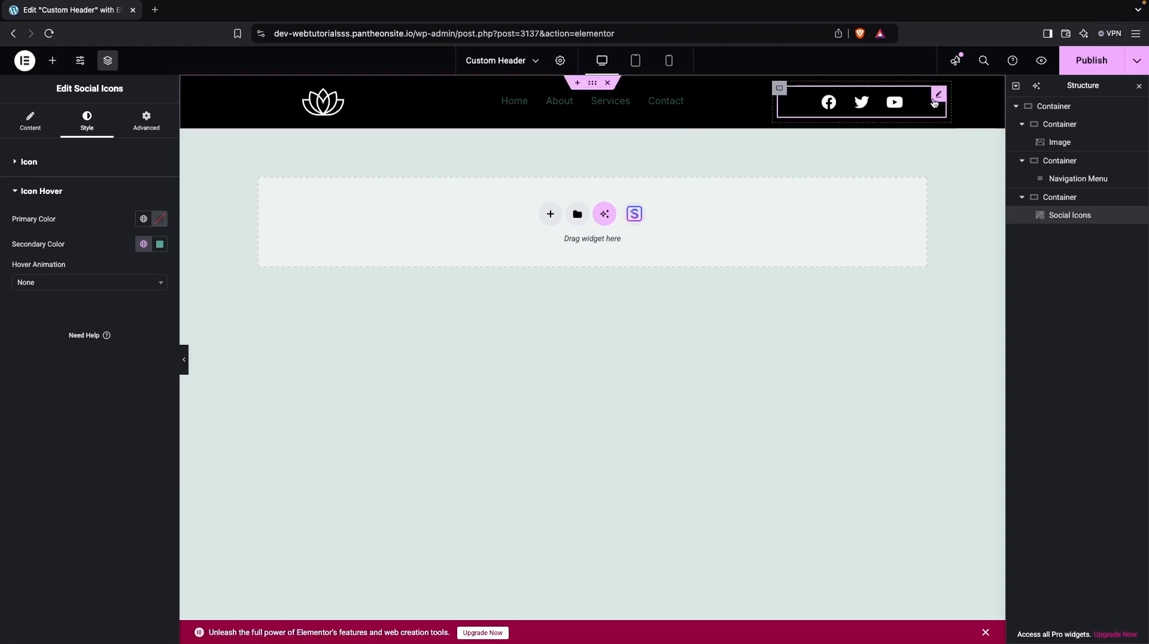
Set the social icons column's direction to row.
left_click(780, 88)
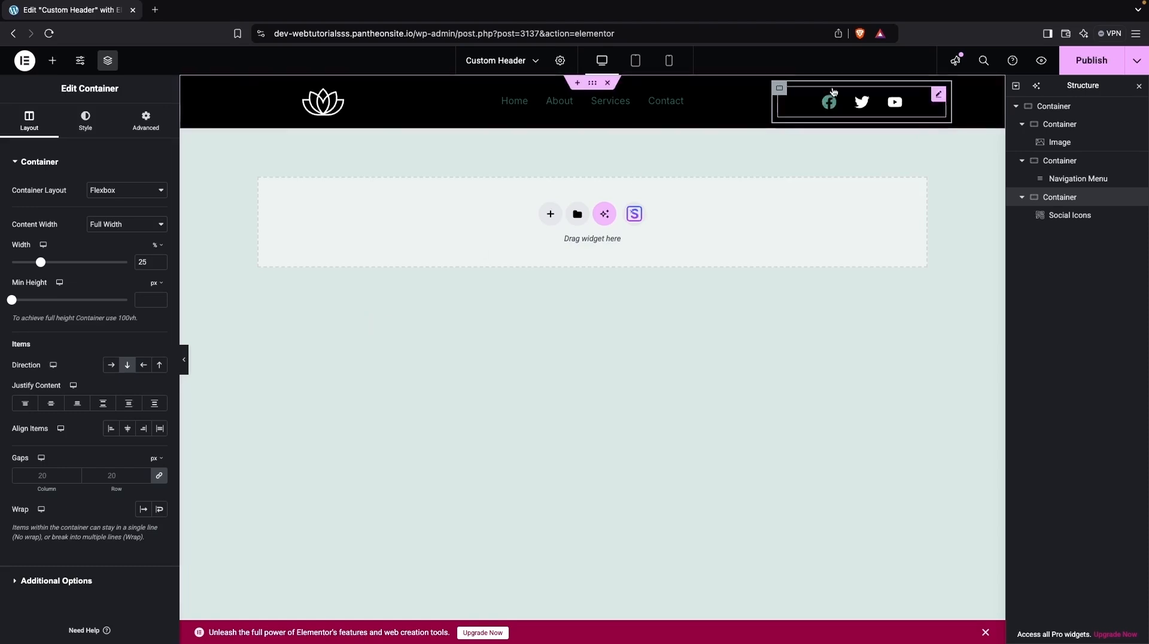
left_click(111, 366)
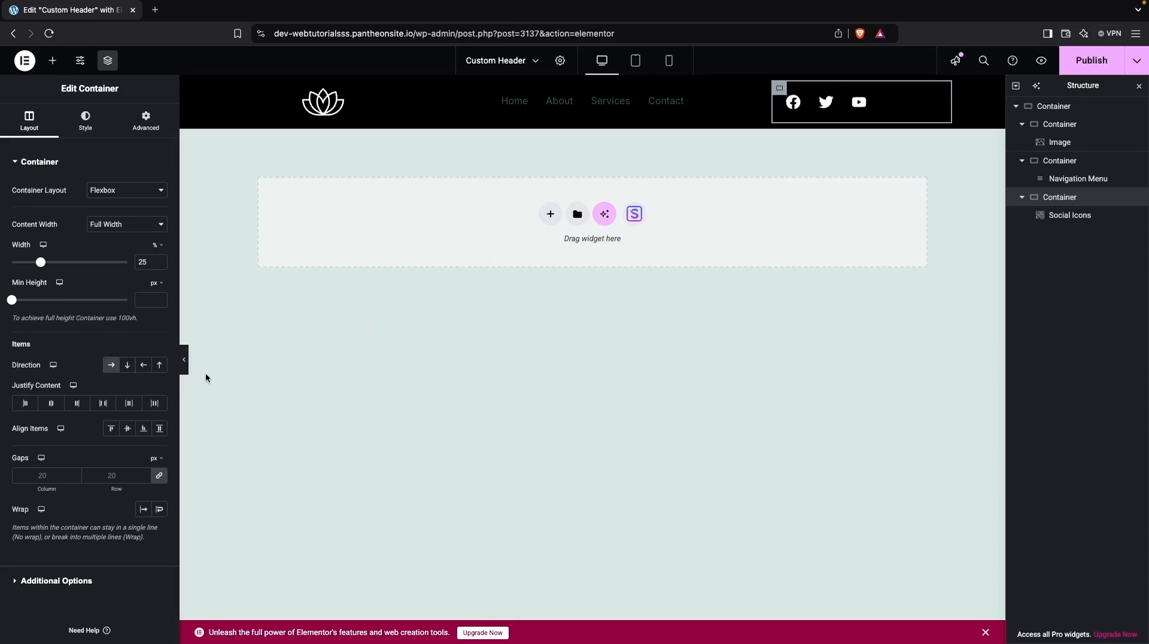
Add a Button widget at the right end of the header.
left_click(52, 61)
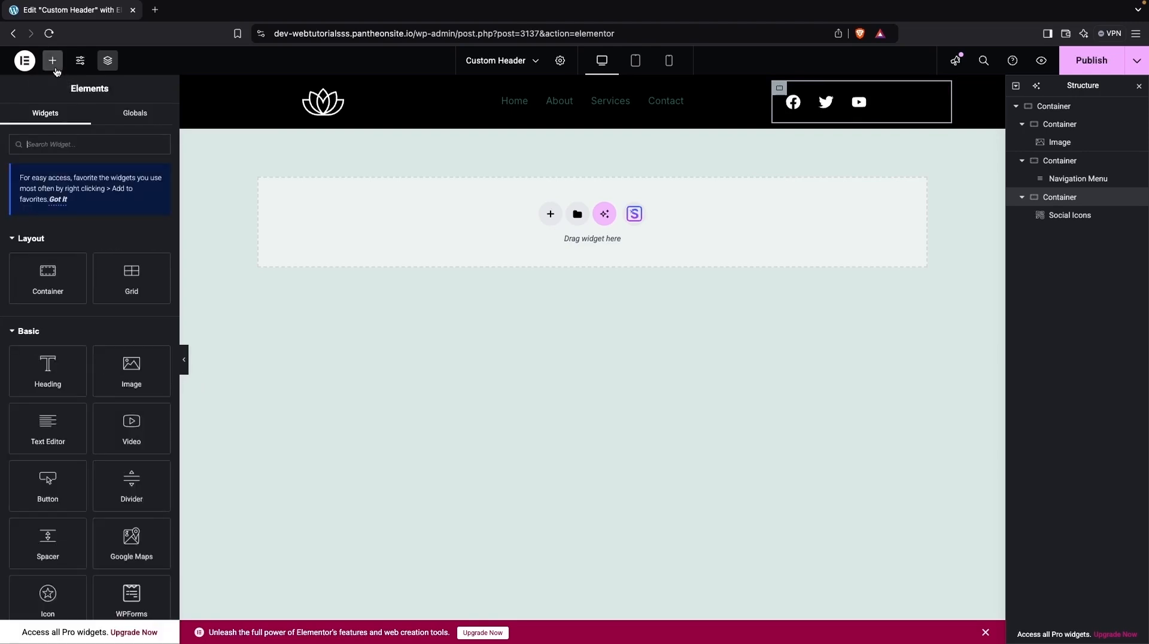
type("but")
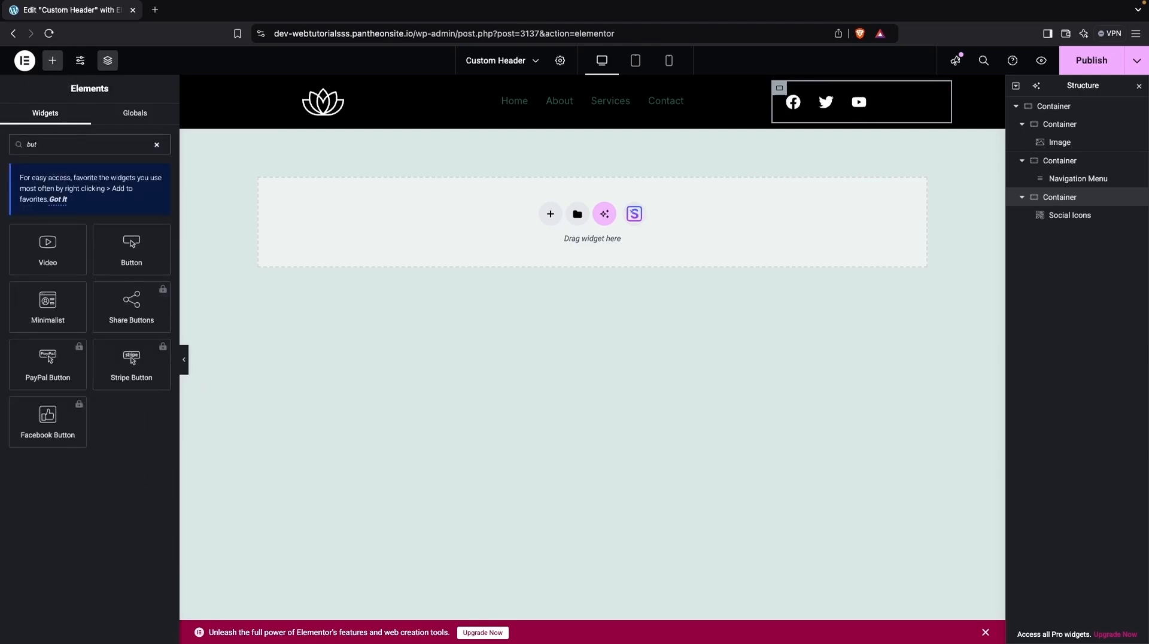
left_click_drag(132, 246, 916, 96)
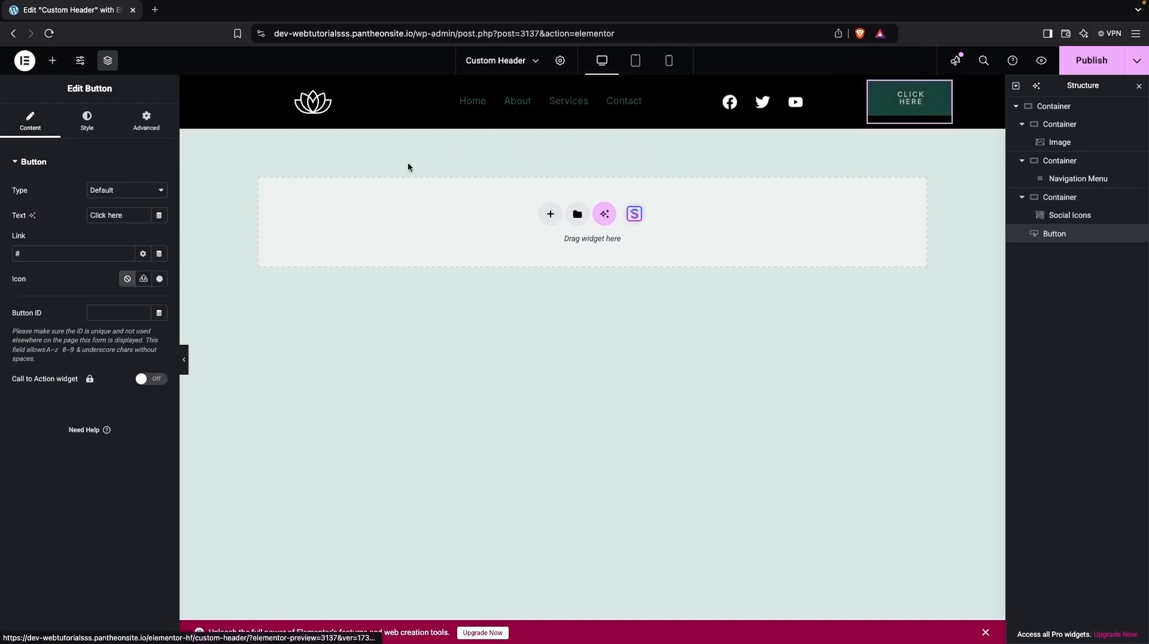
Change the button's text to Book NOW.
triple_click(126, 210)
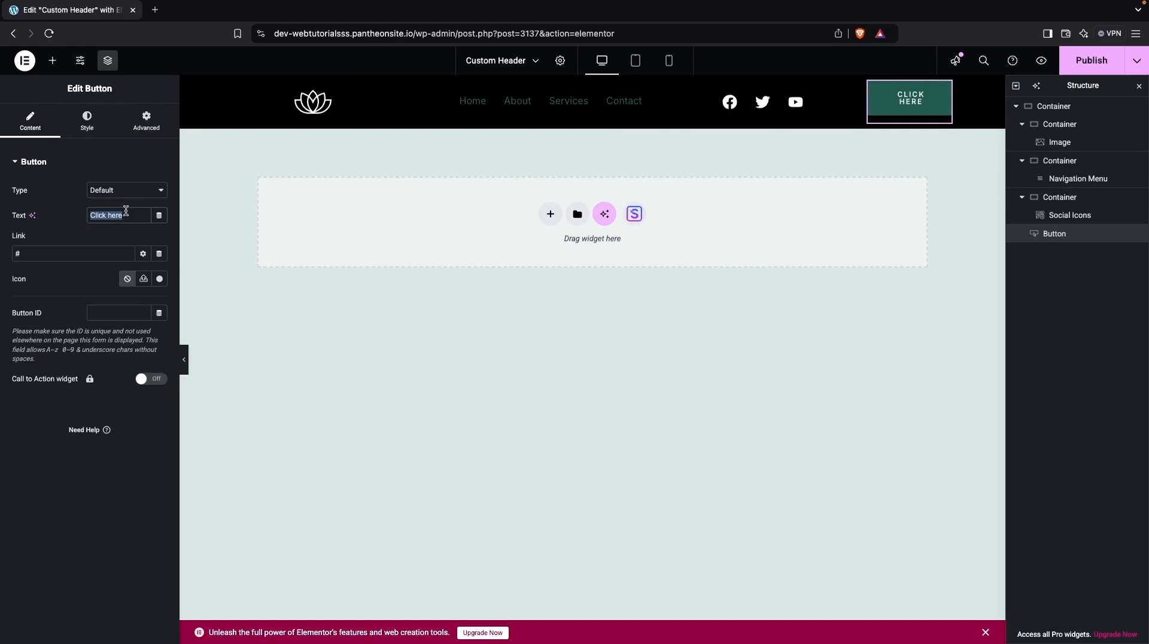
type("Book NOW")
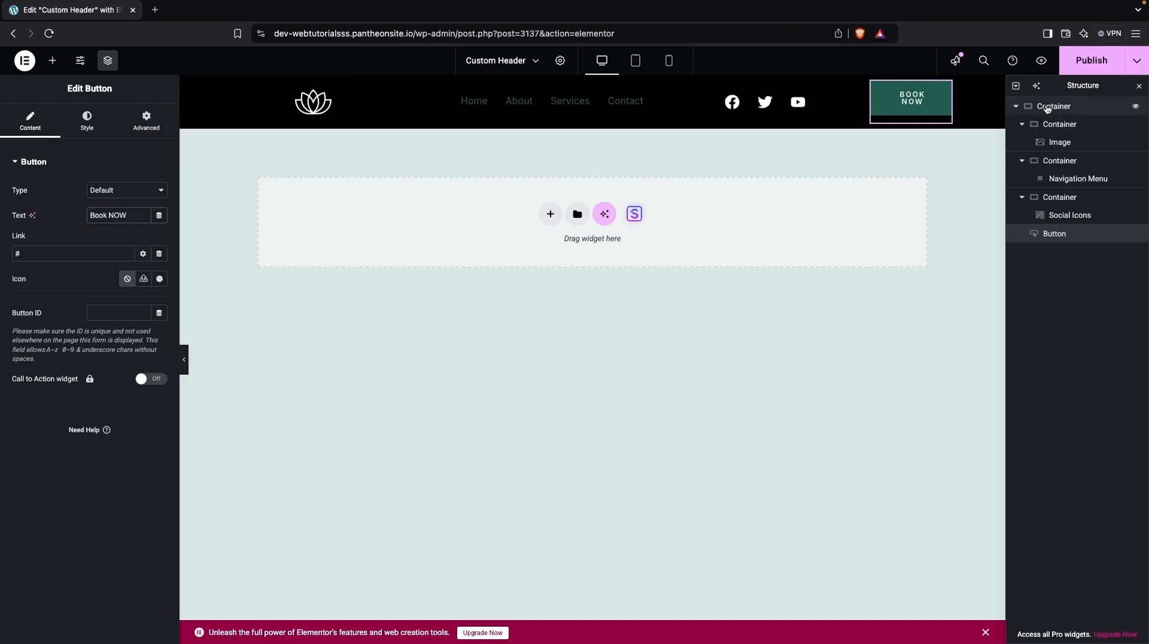
Set the logo column's width to 15%.
left_click(1050, 108)
left_click(1053, 124)
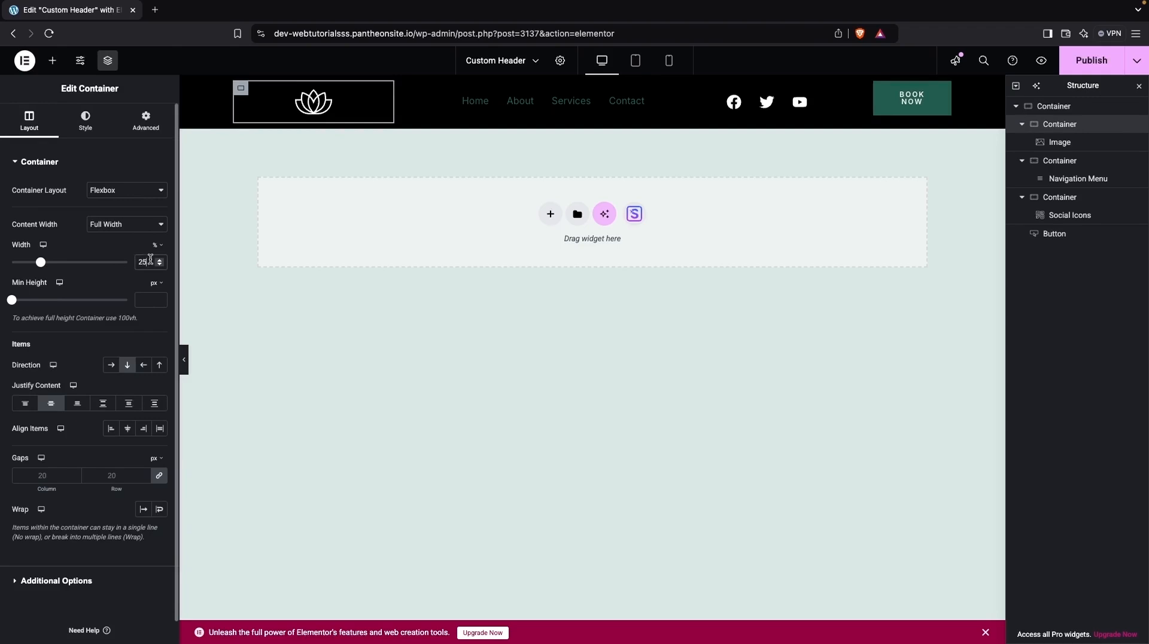
key("BackSpace")
key("BackSpace")
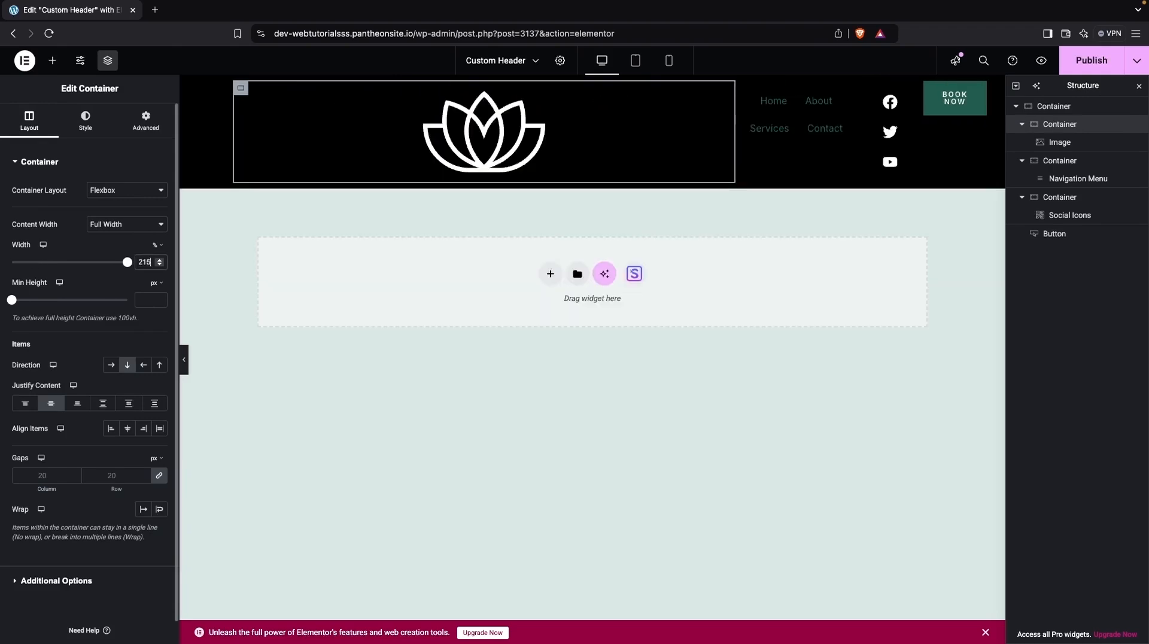
type("20")
key("BackSpace")
key("BackSpace")
type("15")
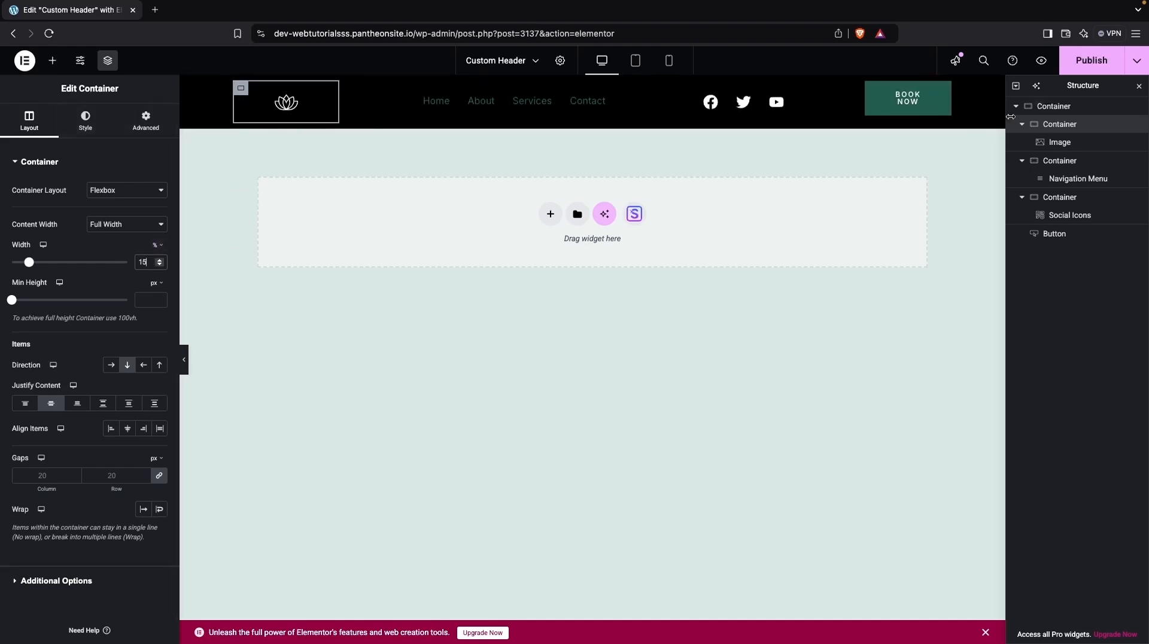
Set the outer header container's content width to Full Width.
left_click(1039, 108)
left_click(31, 132)
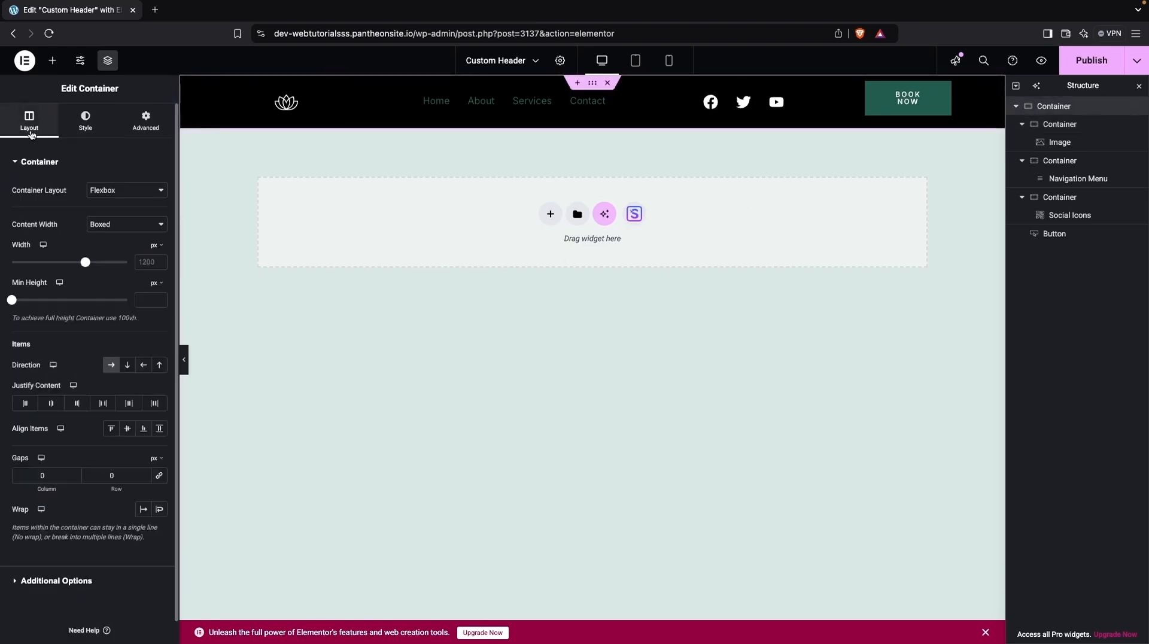
left_click(111, 231)
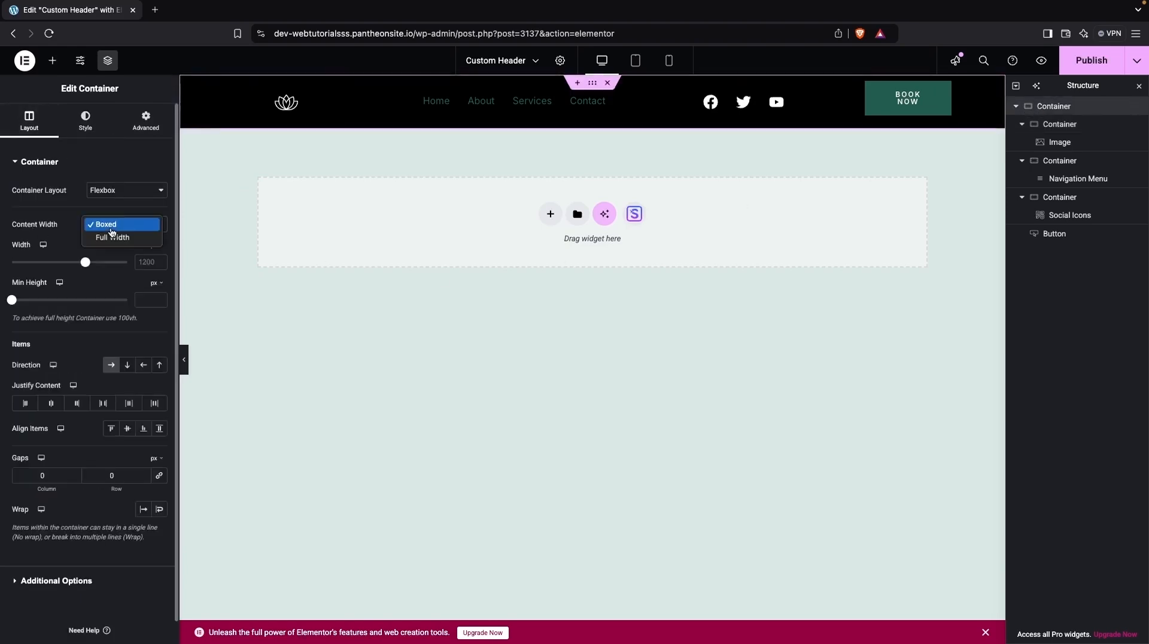
left_click(112, 239)
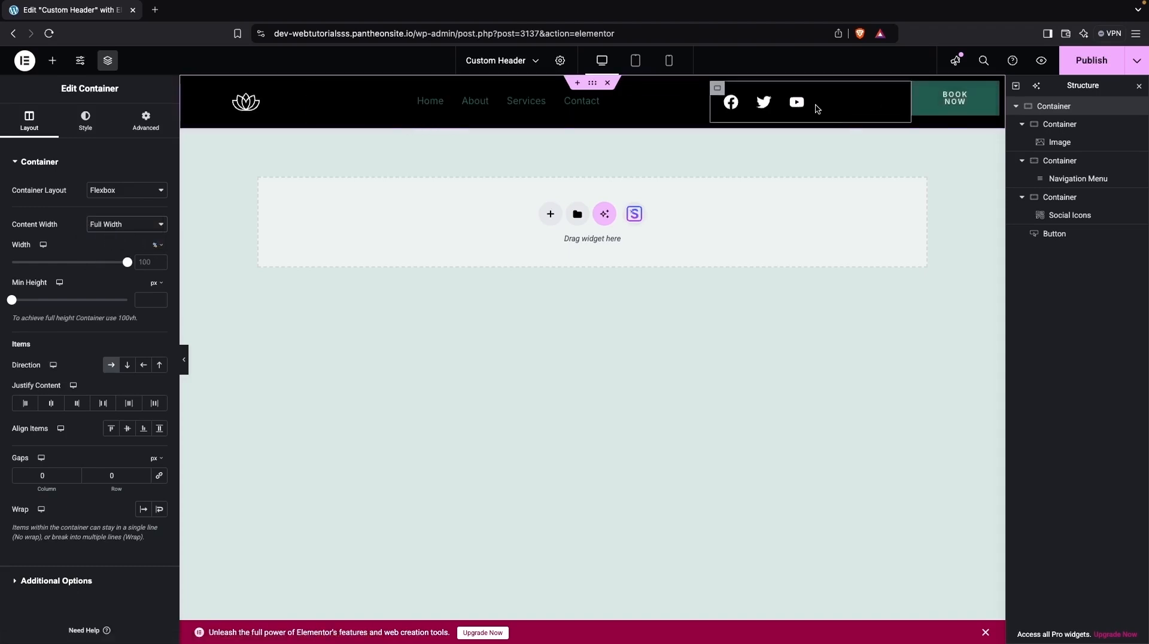
Set the social icons container's width to 35% and move the Button widget into that container.
left_click(717, 89)
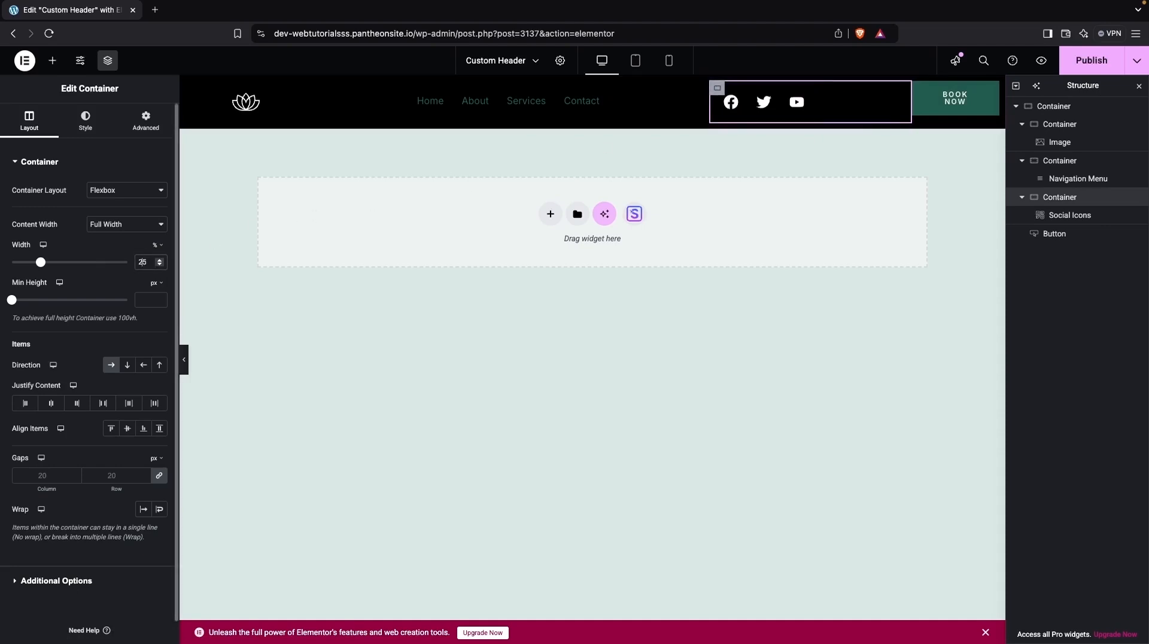
double_click(143, 262)
type("35")
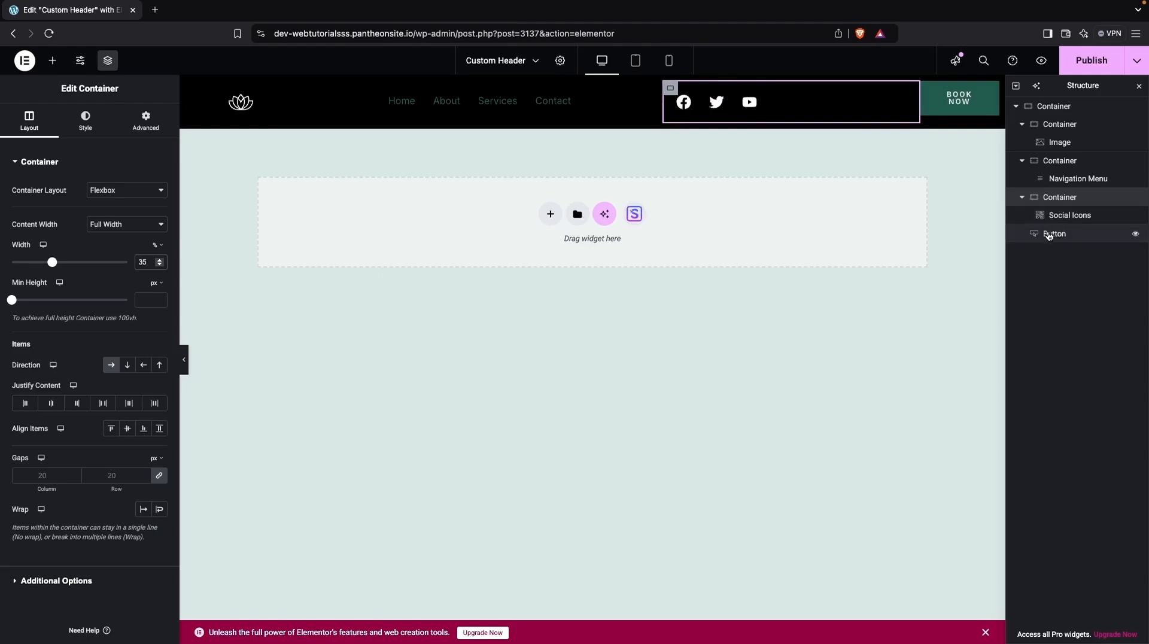
mouse_move(1051, 234)
left_mouse_down()
mouse_move(1071, 212)
mouse_move(1067, 234)
left_mouse_up()
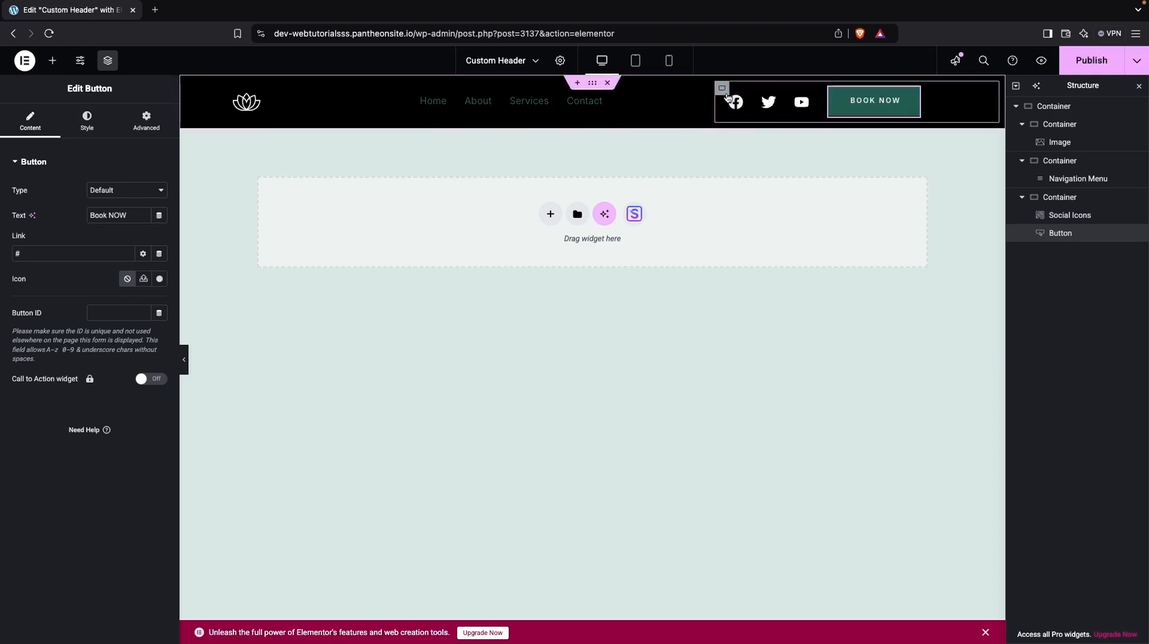
Center the social icons container's content horizontally and set its column gap to 50 px with row gap 0.
left_click(724, 90)
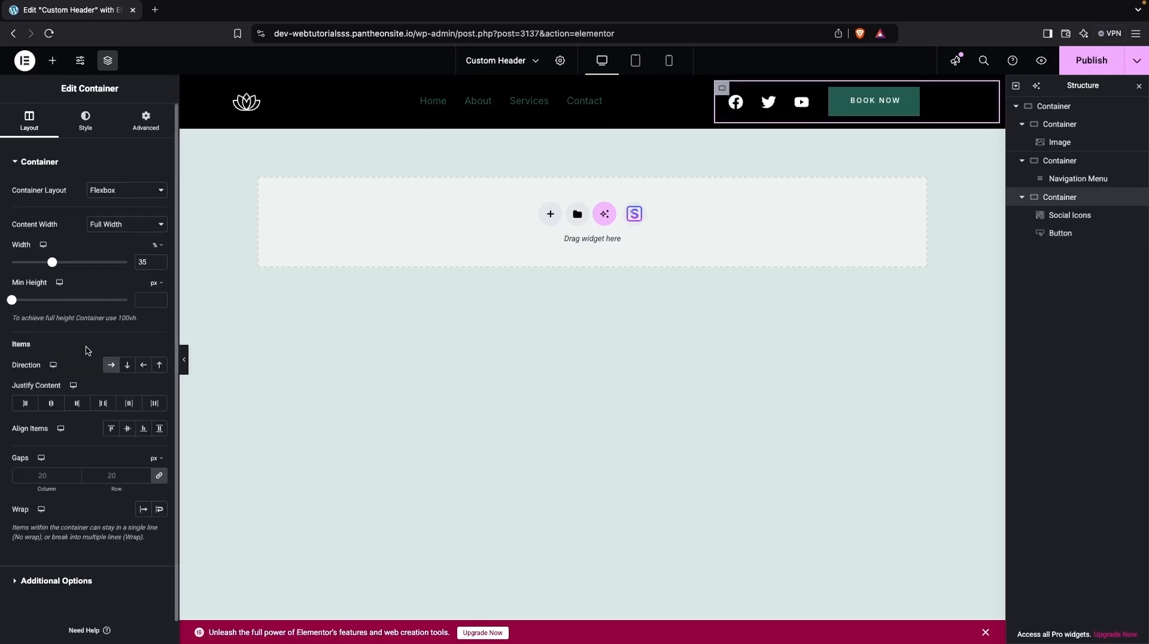
left_click(52, 405)
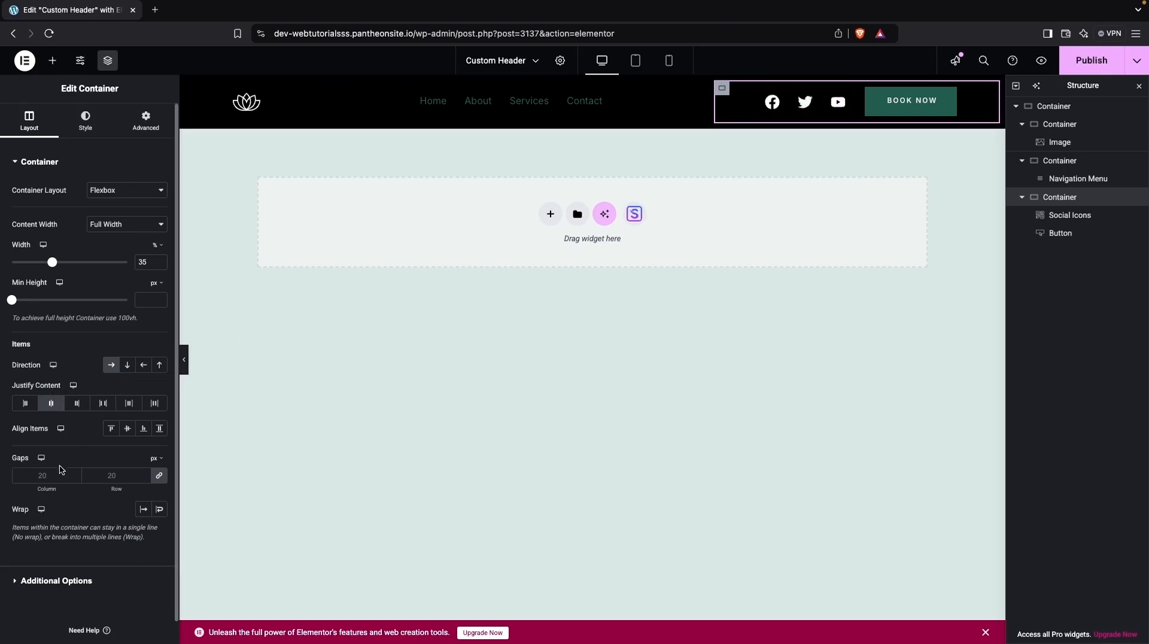
left_click(116, 473)
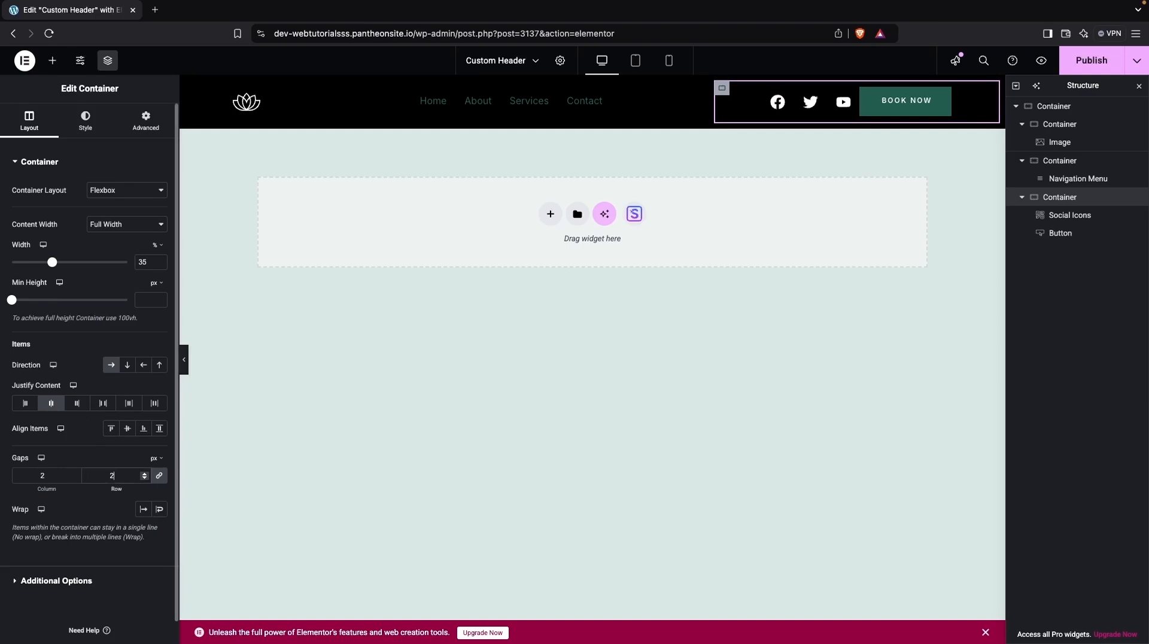
type("200")
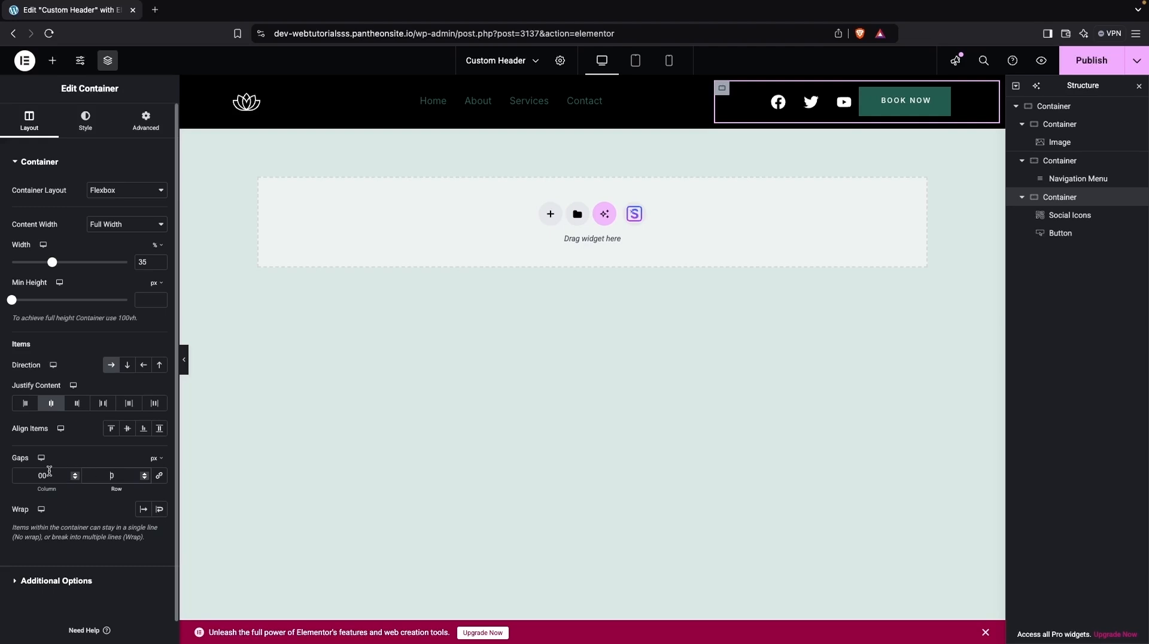
left_click(51, 477)
key("BackSpace")
type("30")
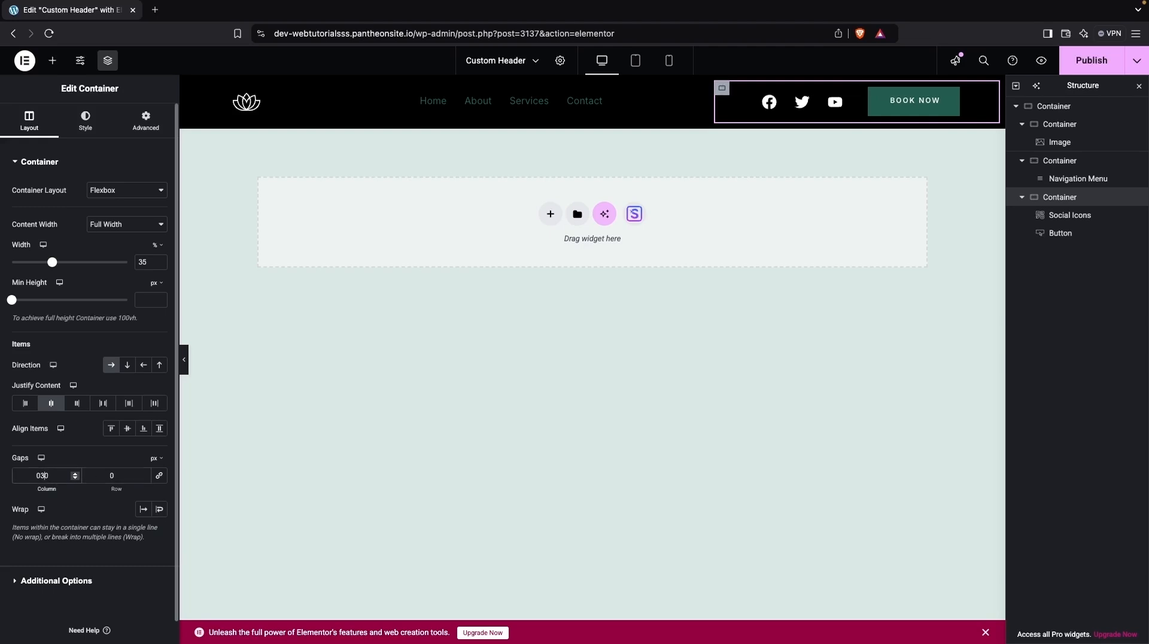
key("BackSpace")
type("4")
key("BackSpace")
type("5")
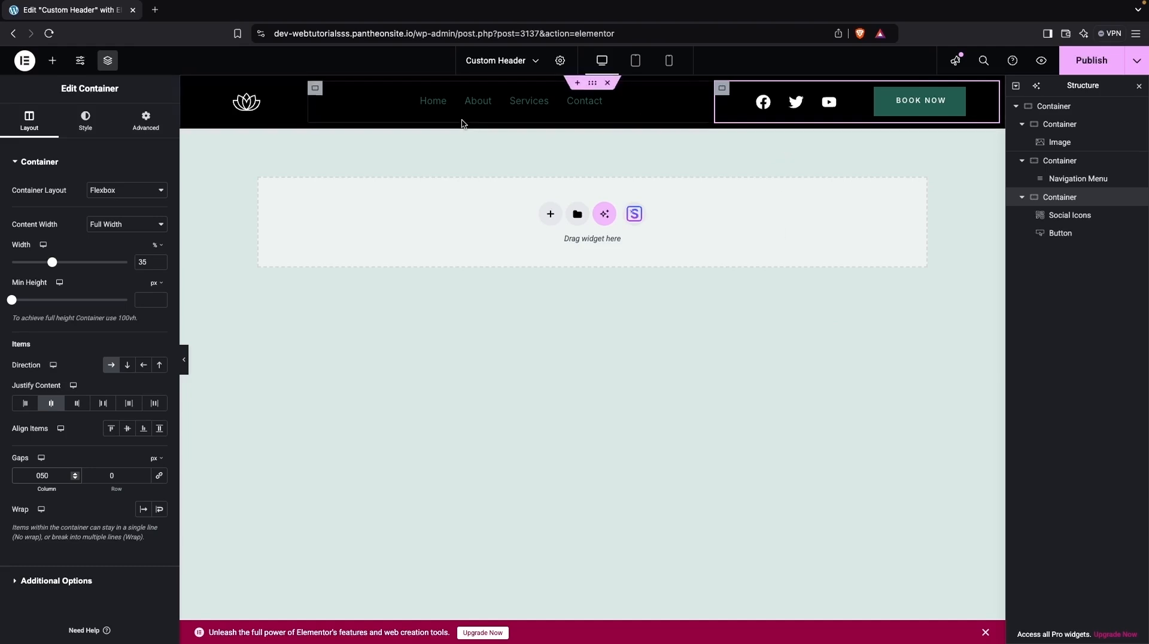
Center-align the items inside the navigation menu container.
left_click(314, 90)
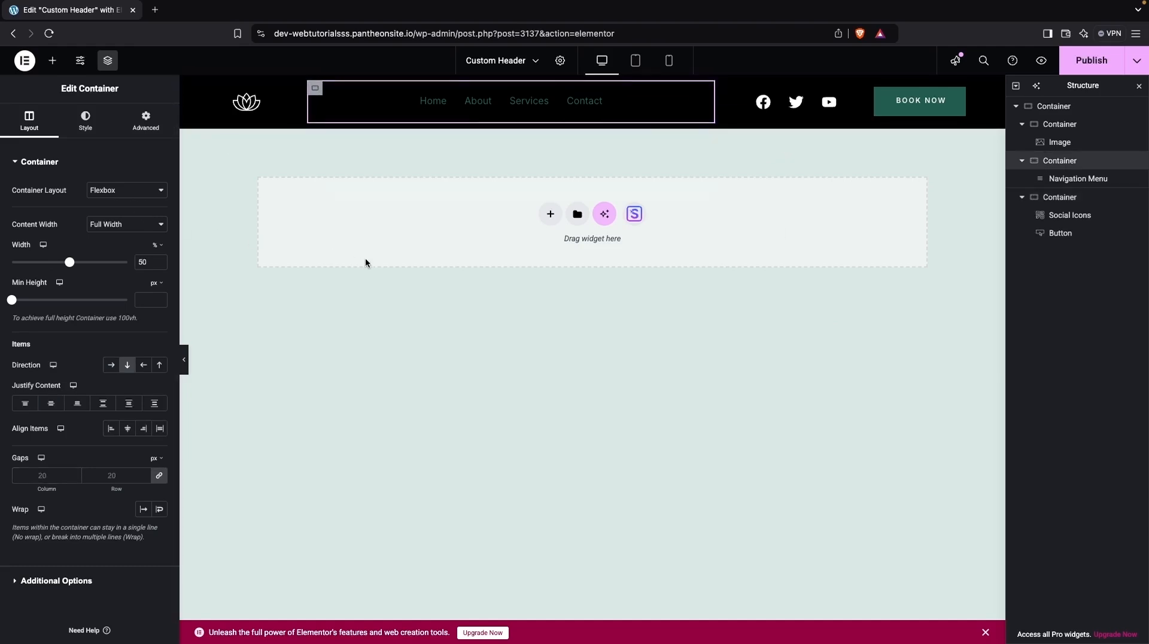
left_click(110, 429)
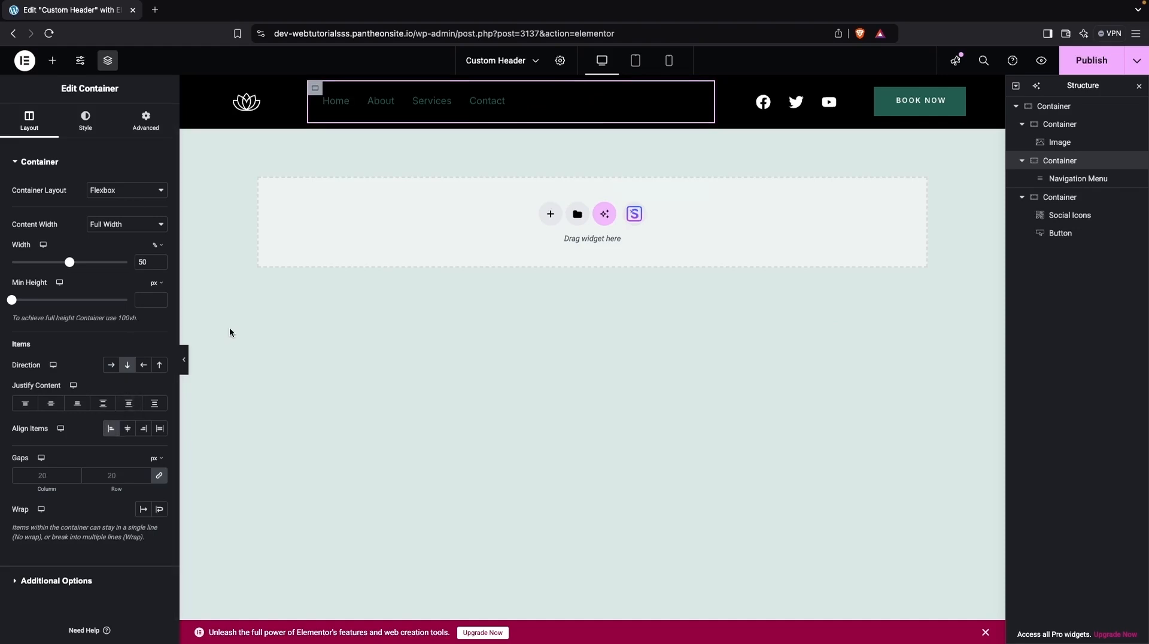
left_click(128, 429)
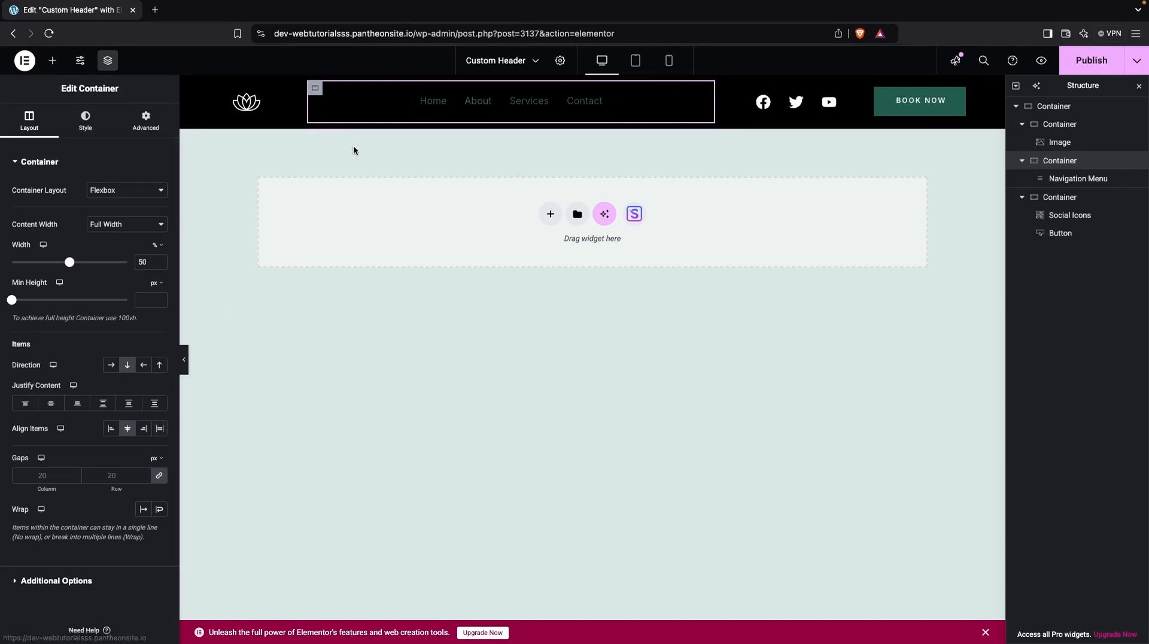
Set the navigation menu's hover text color to the Theme Alternate Brand global color.
left_click(478, 111)
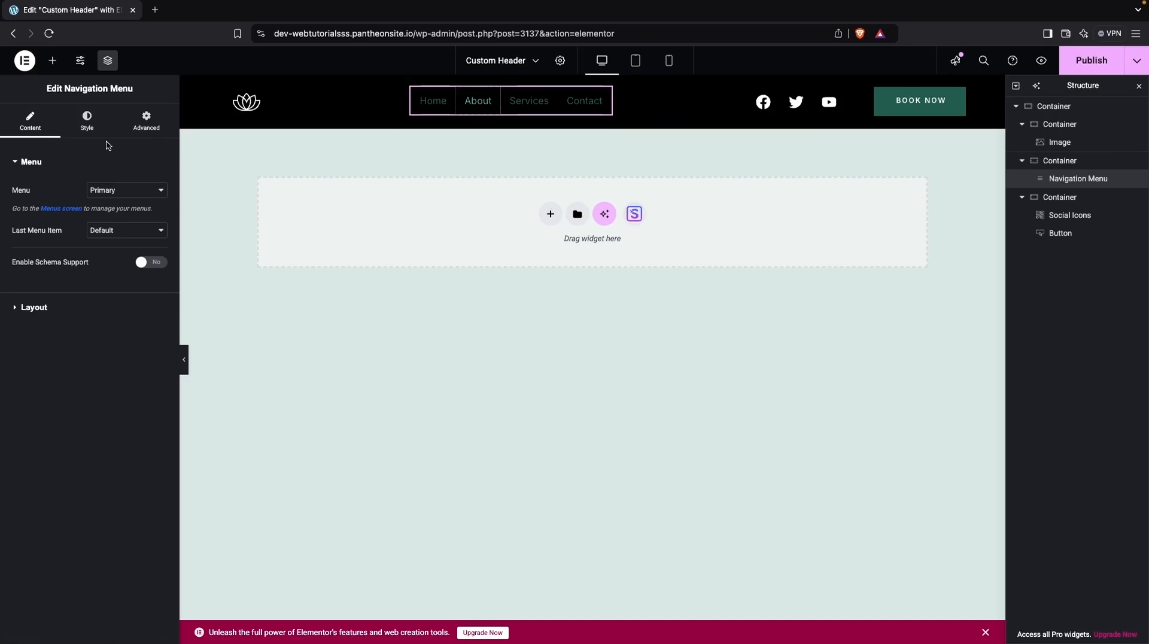
left_click(94, 126)
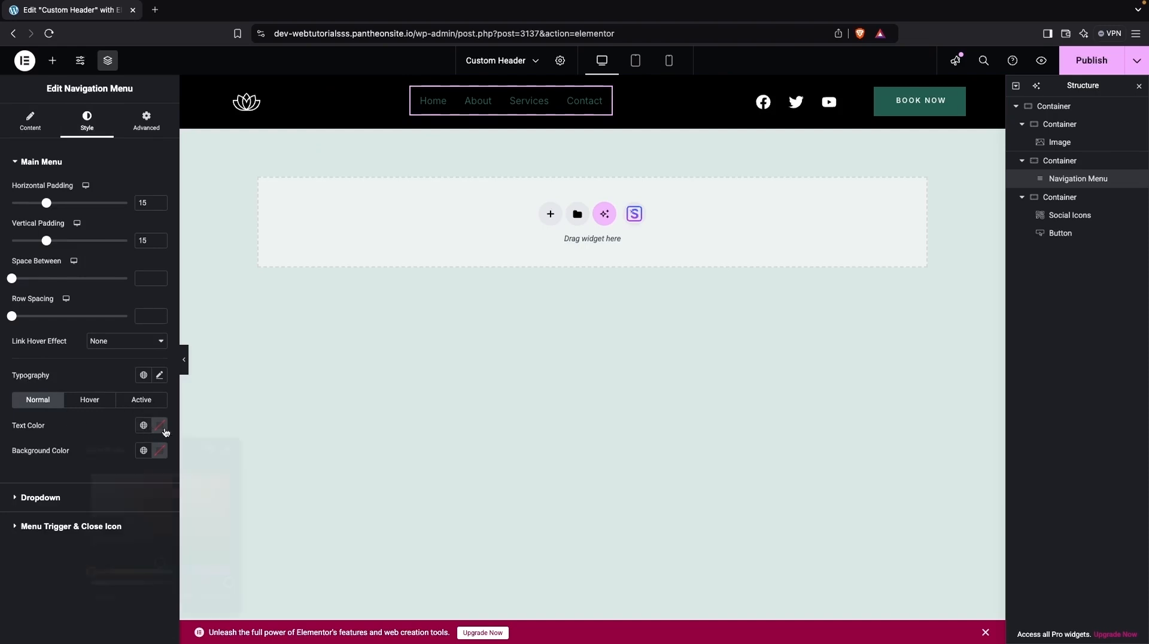
left_click_drag(118, 495, 68, 413)
left_click(70, 421)
left_click(92, 404)
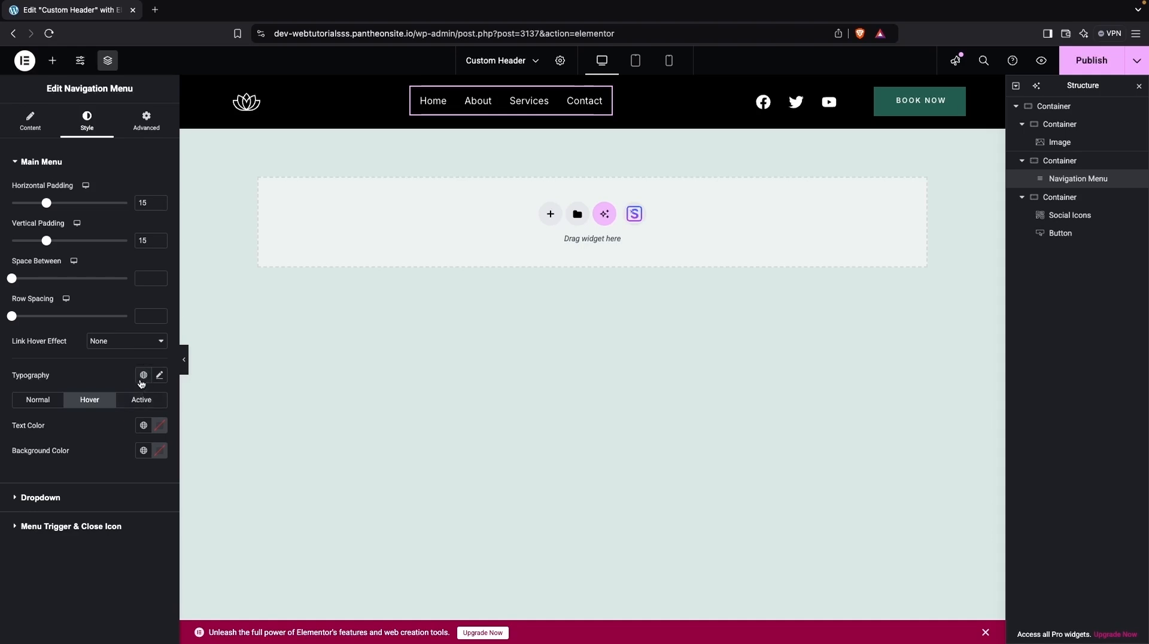
left_click(143, 425)
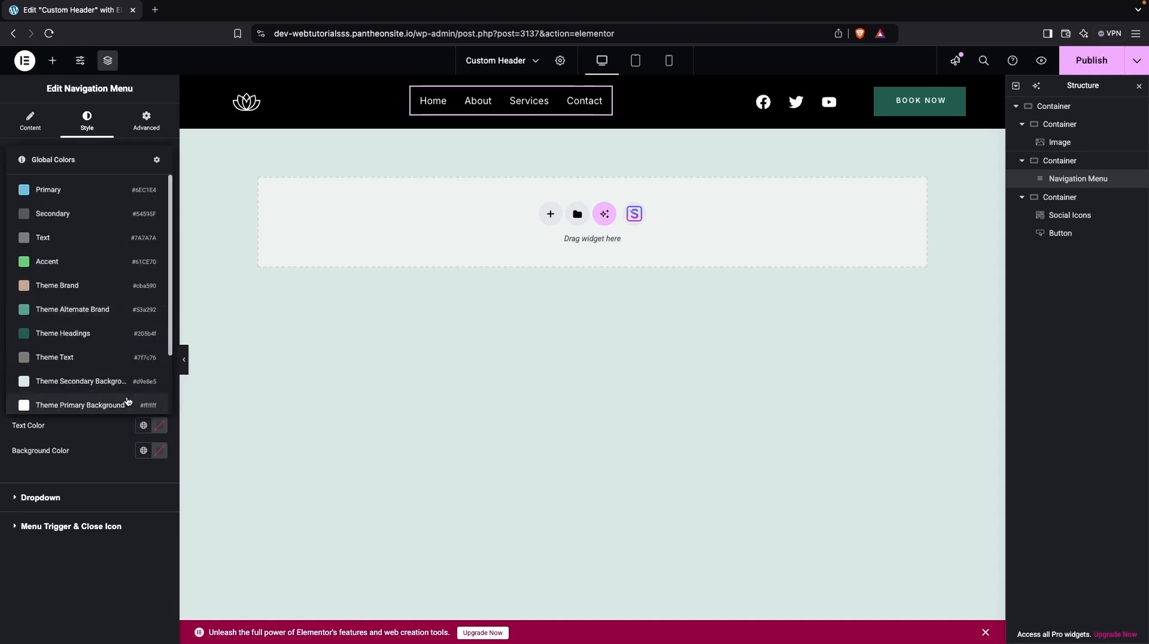
left_click(89, 313)
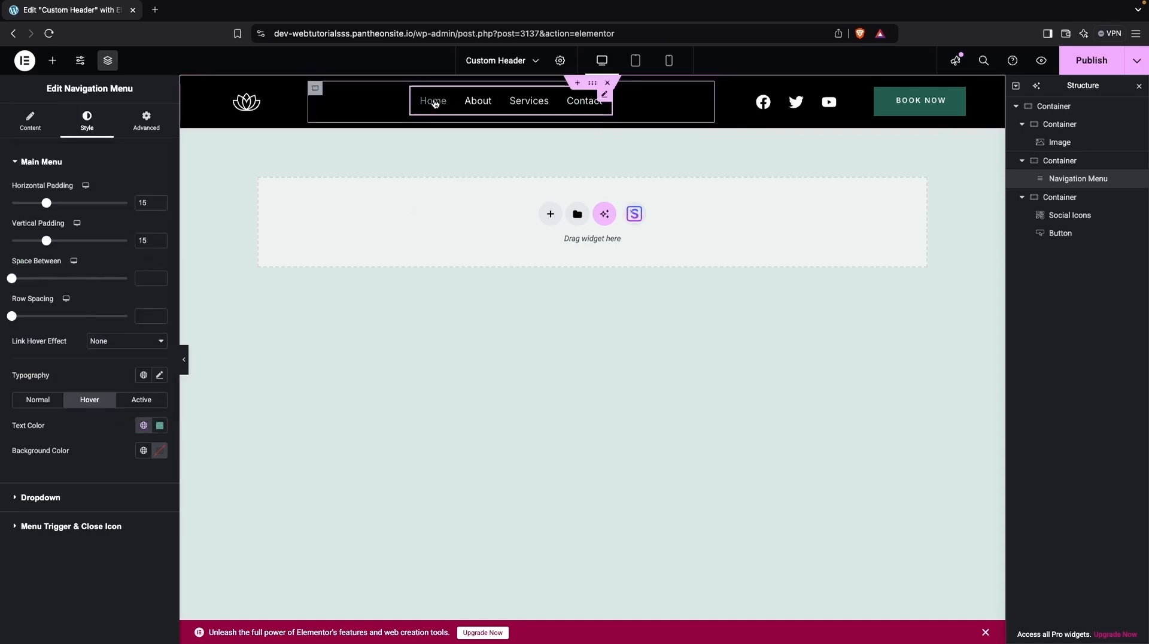
Set the navigation menu's active text color to the Theme Alternate Brand global color.
left_click(138, 407)
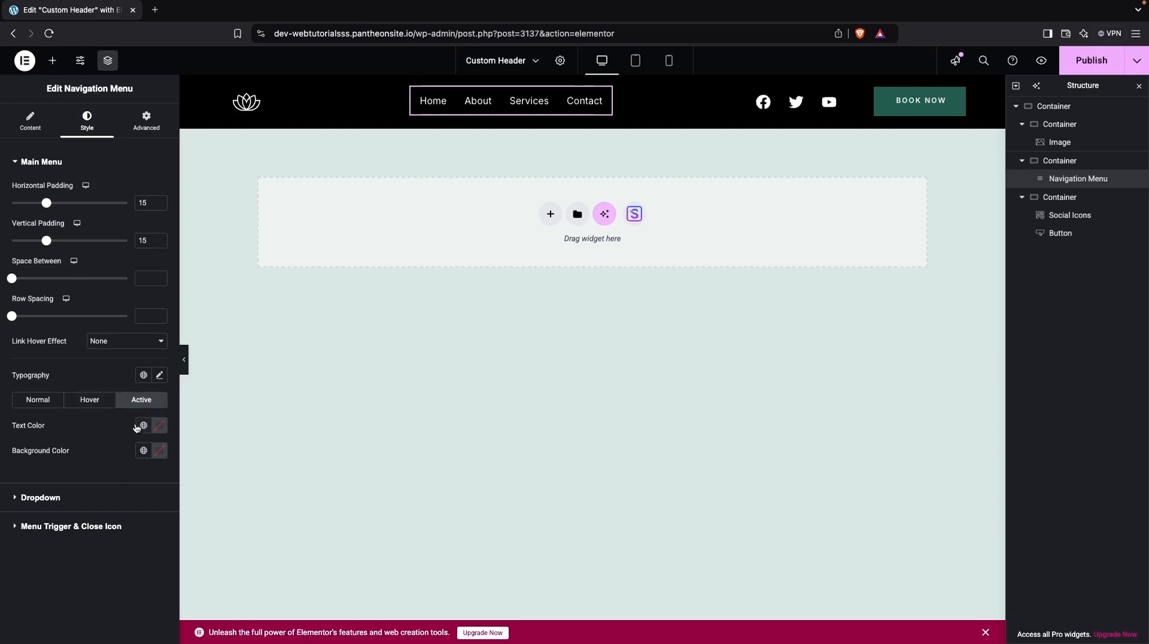
left_click(141, 425)
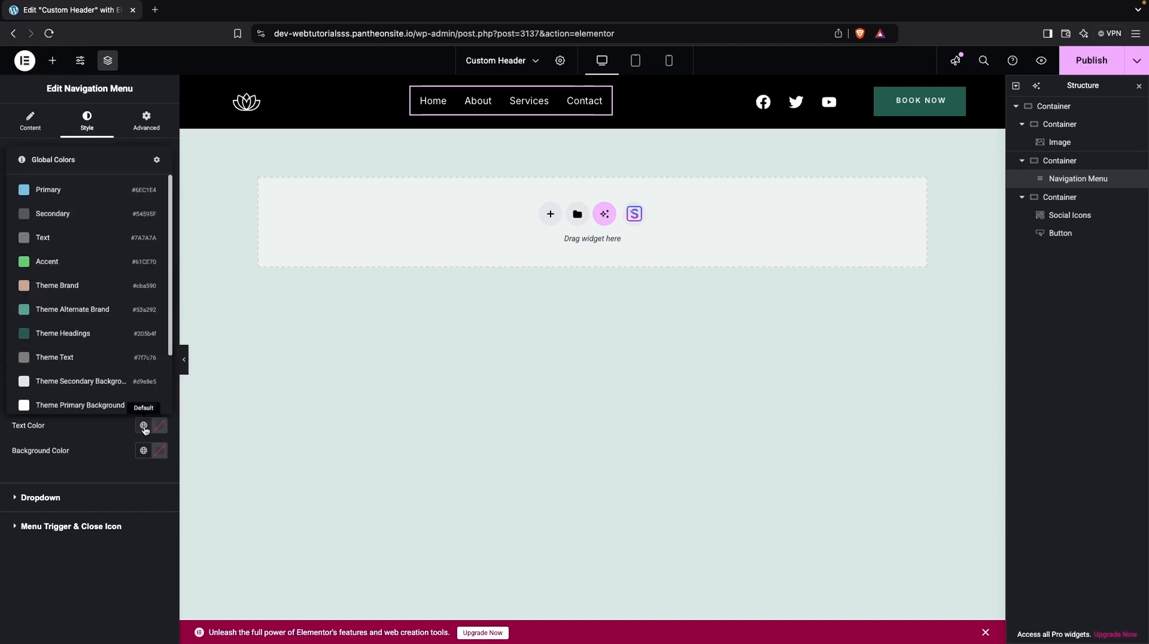
left_click(76, 308)
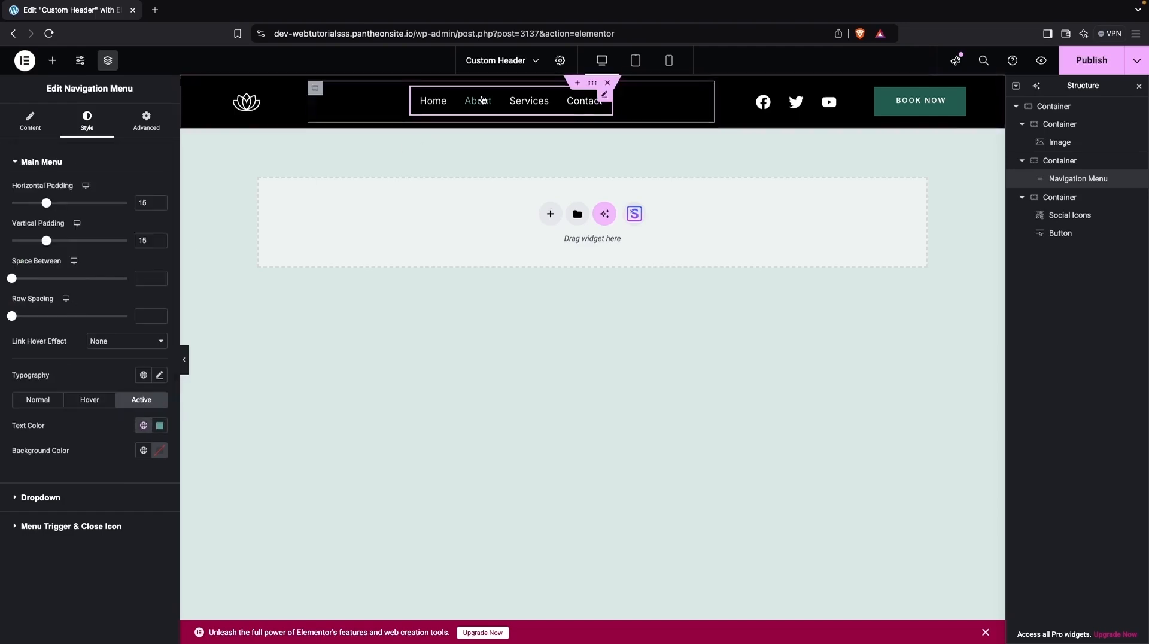
Increase the logo image's width to about 31%.
left_click(255, 105)
left_click(86, 120)
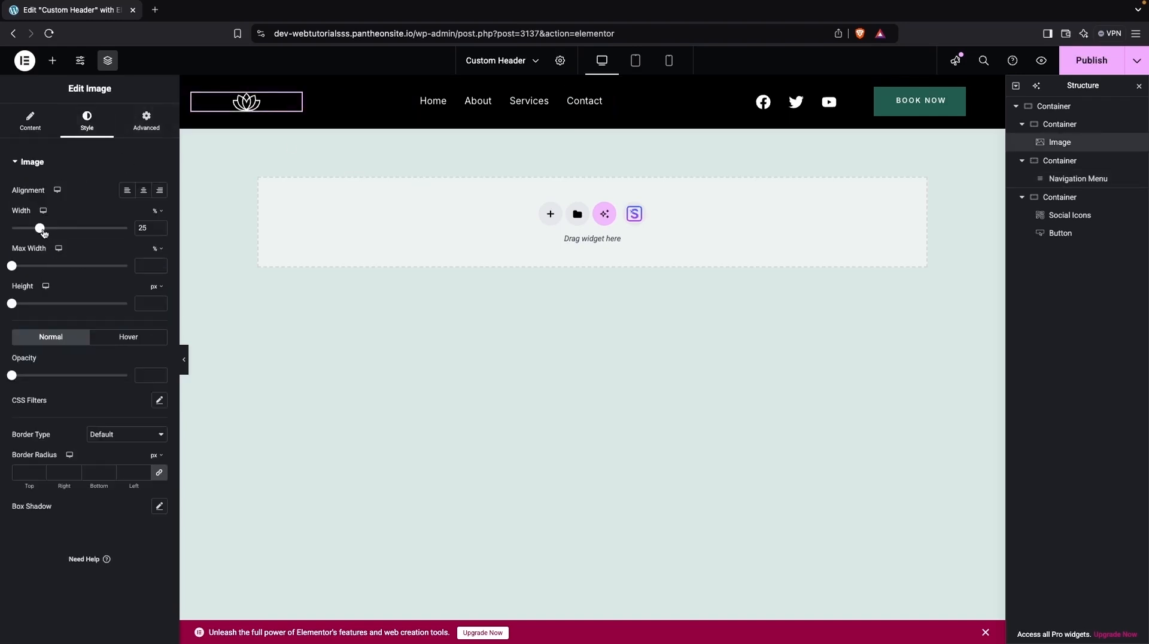
left_click_drag(40, 229, 48, 230)
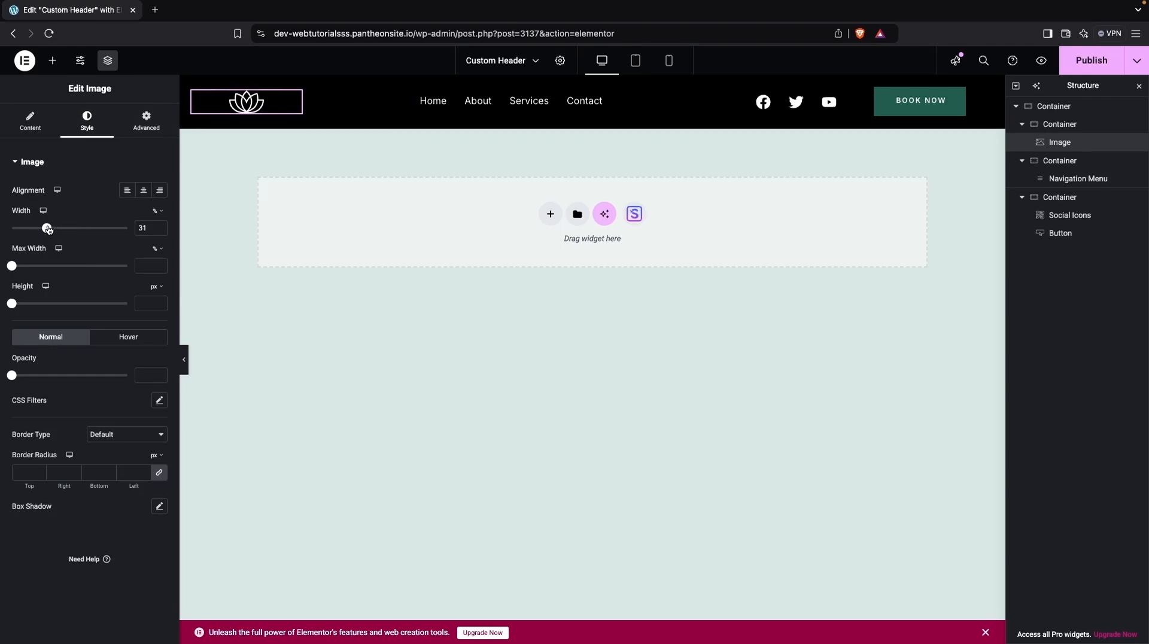
Set the Book NOW button's hover background color to #FFFFFF and hover text color to Theme Alternate Brand.
left_click(310, 326)
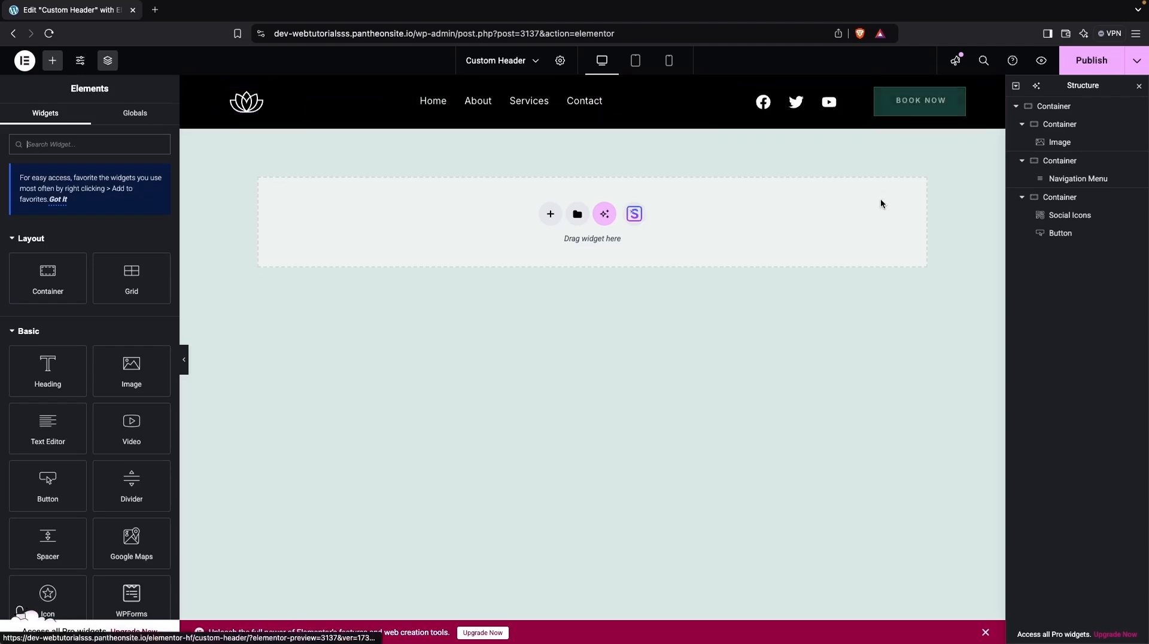
left_click(920, 100)
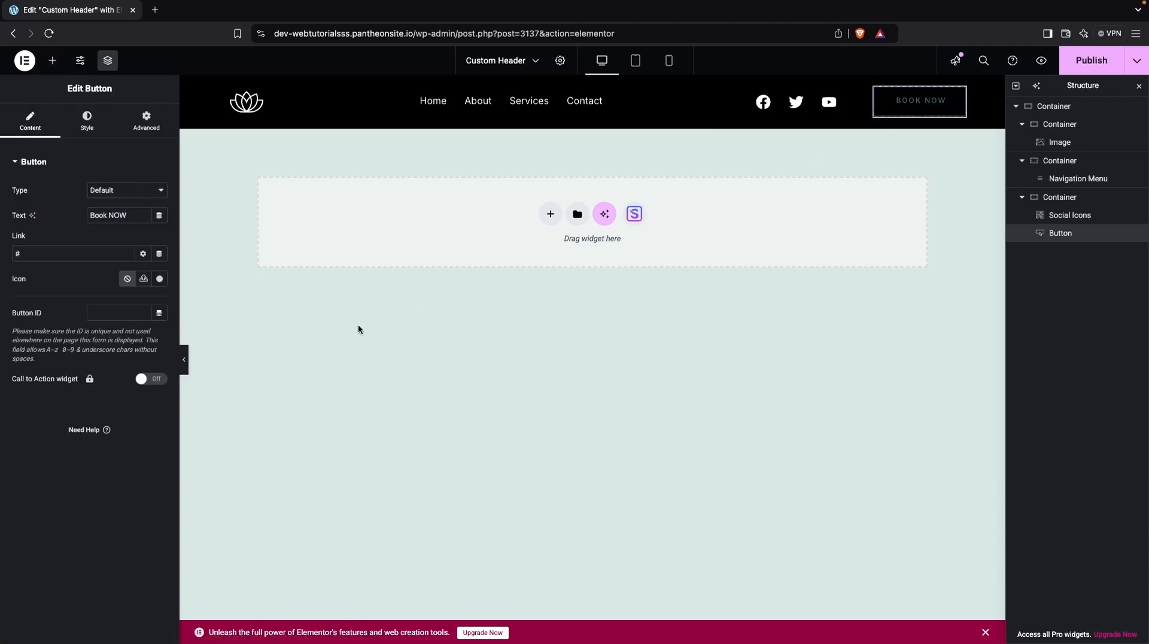
left_click(87, 120)
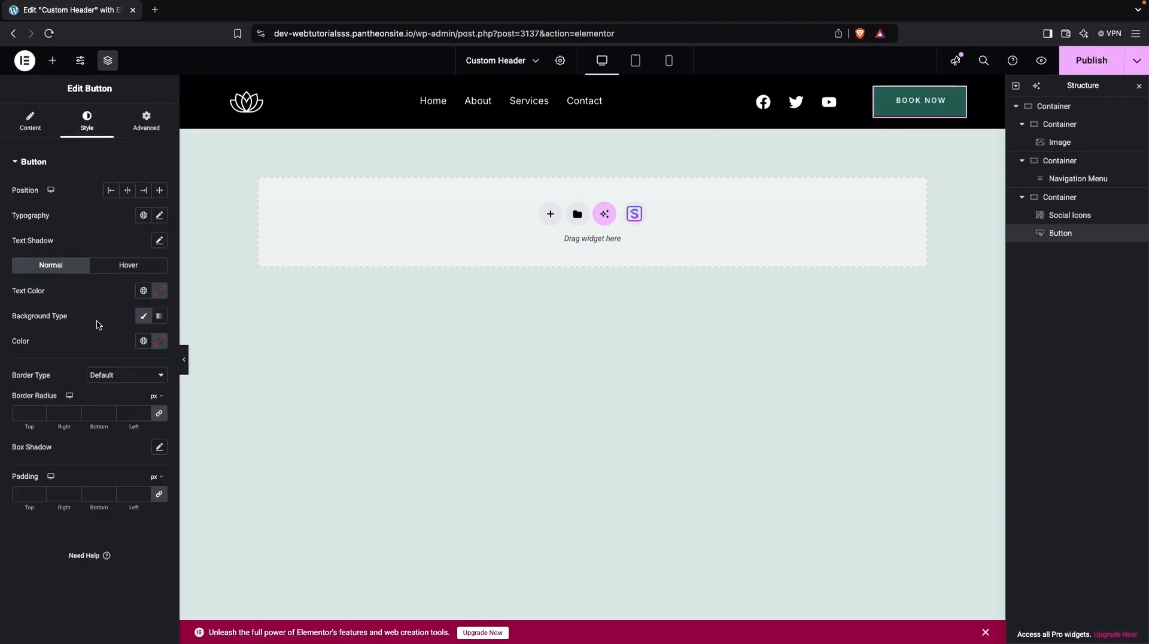
left_click(126, 264)
left_click(159, 340)
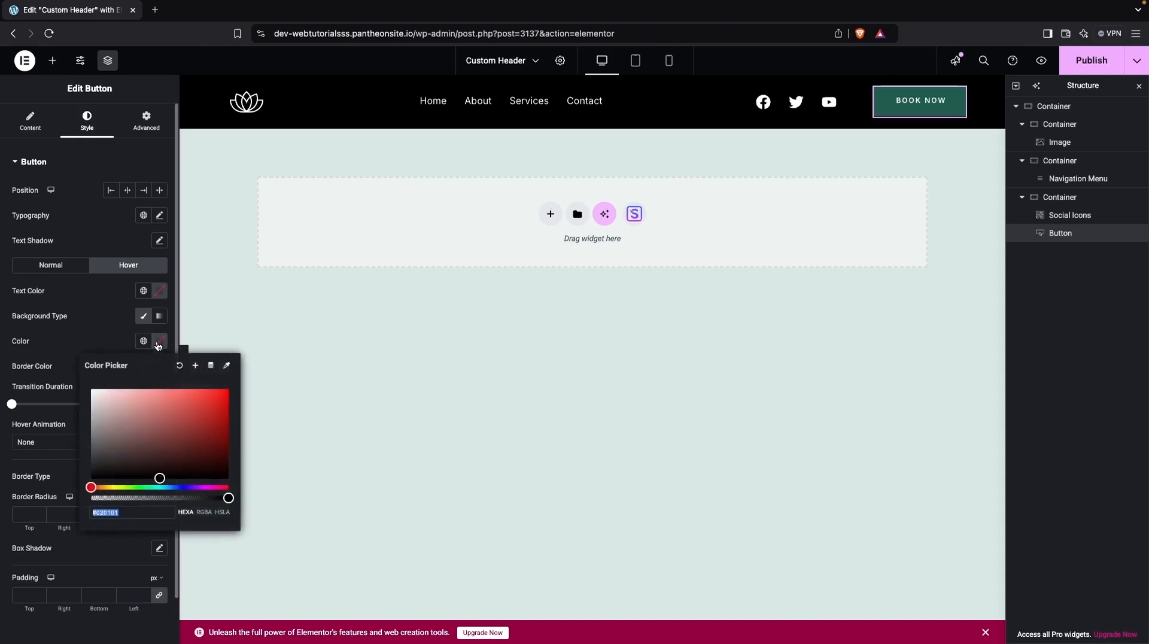
left_click_drag(101, 408, 88, 386)
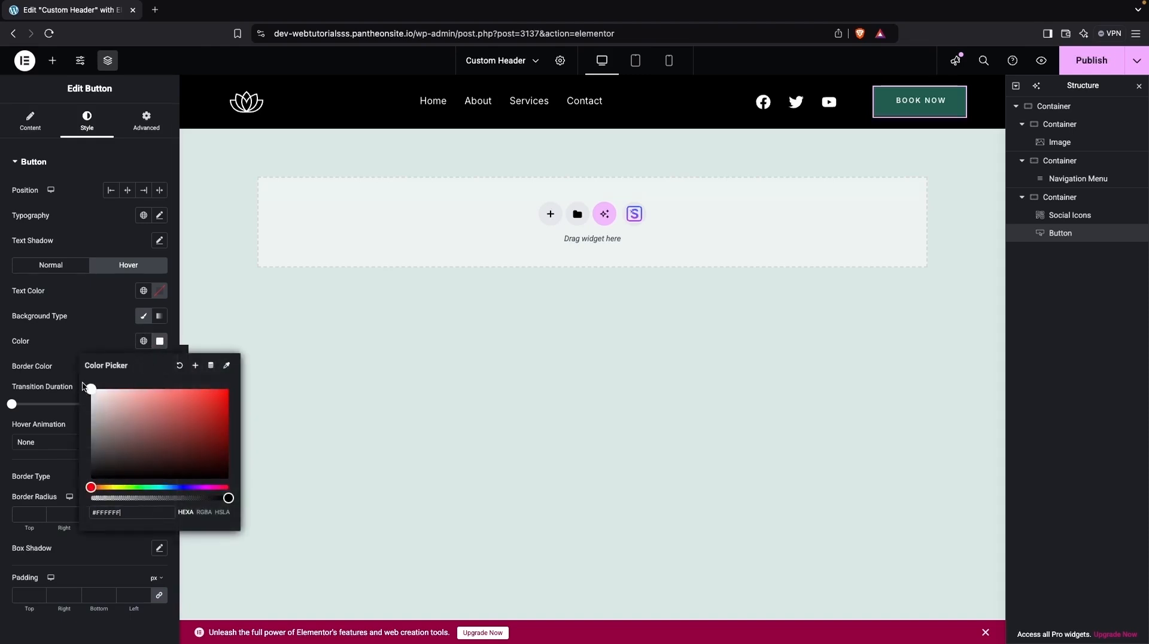
left_click(72, 326)
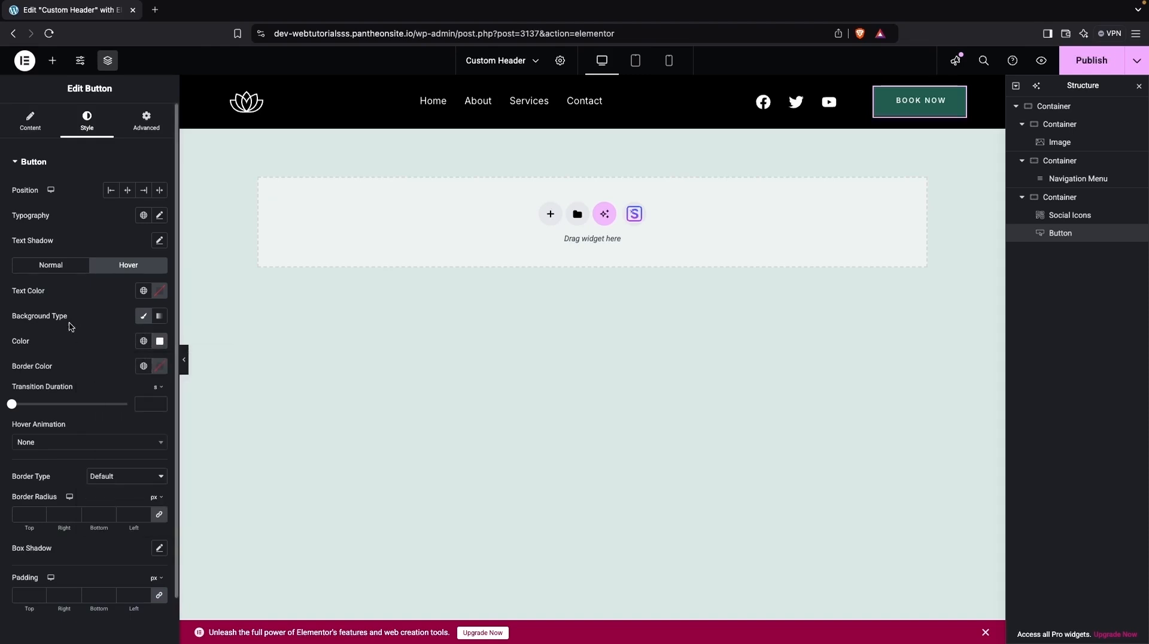
left_click(143, 290)
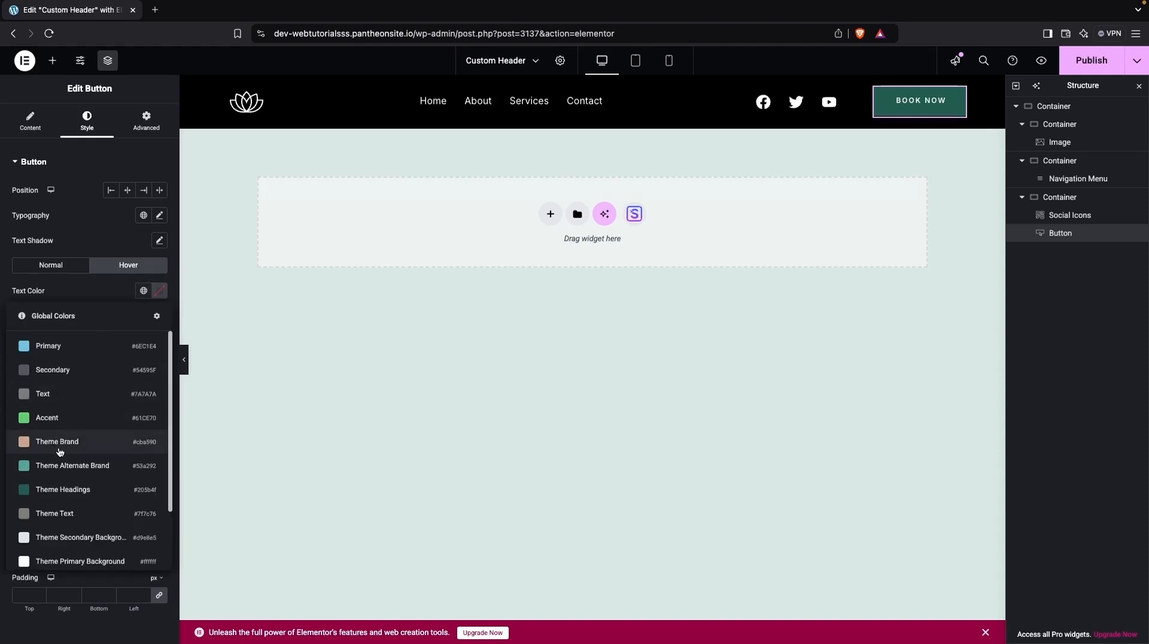
left_click(77, 465)
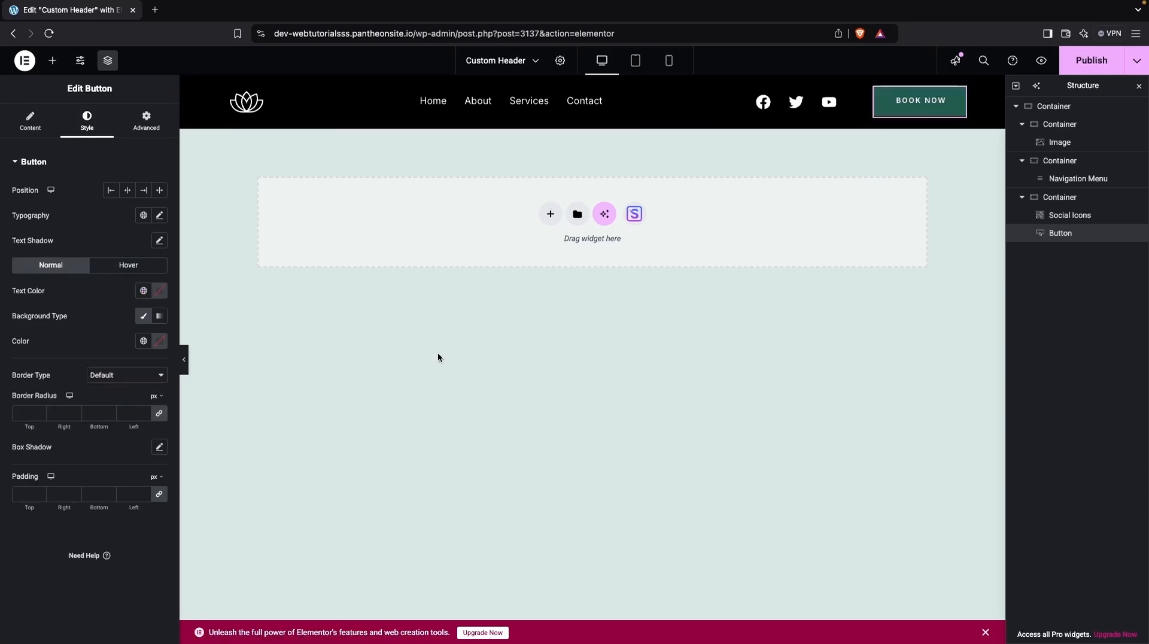
Publish the header and view the live site in a new browser tab.
left_click(1062, 71)
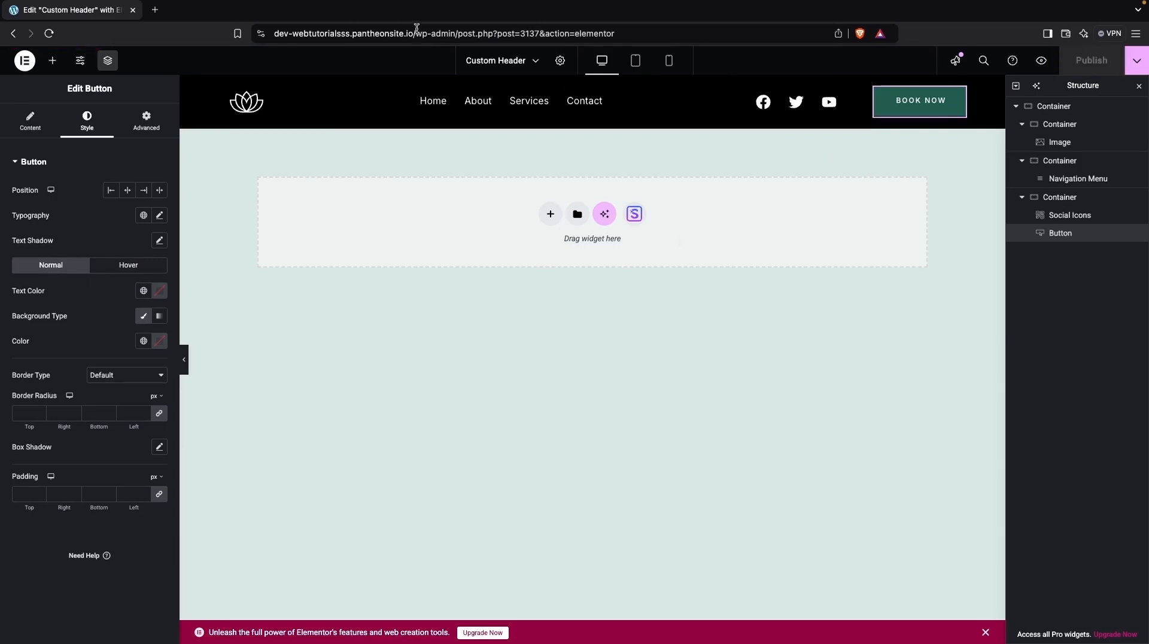
left_click_drag(413, 33, 244, 38)
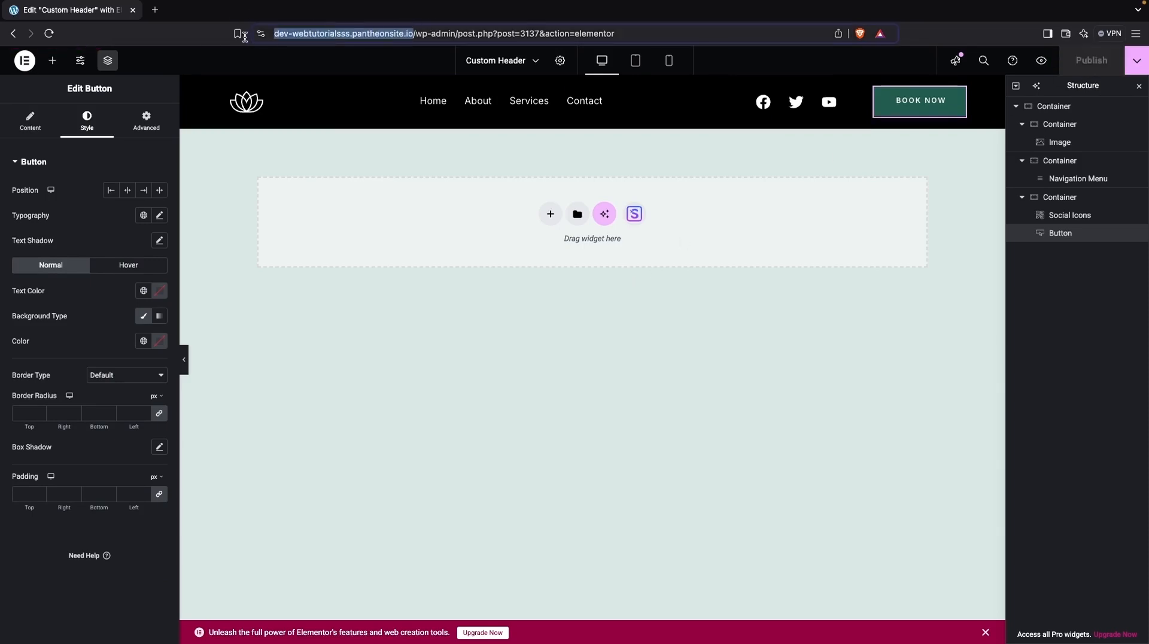
left_click(155, 11)
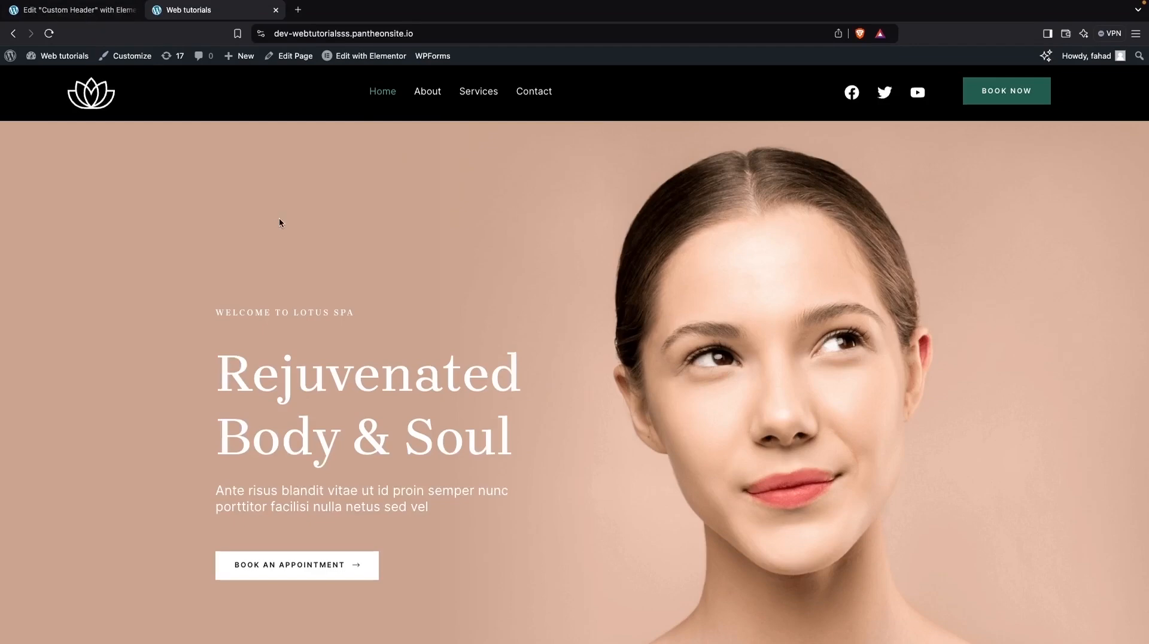
left_click(90, 15)
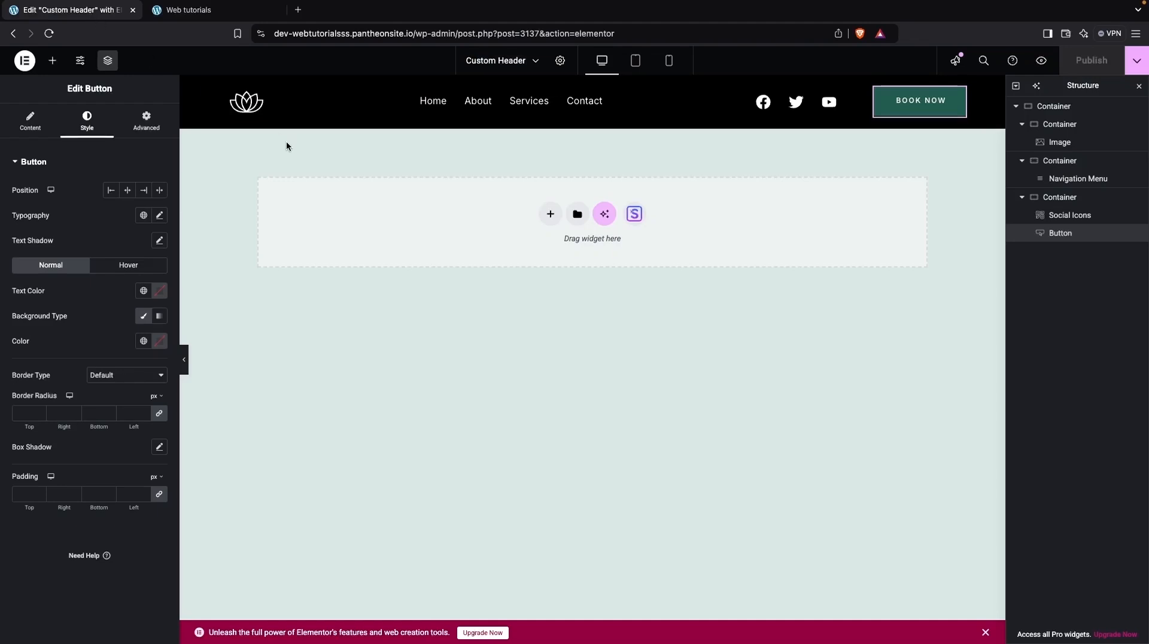
Preview the header in tablet and mobile views, returning to desktop view.
left_click(638, 60)
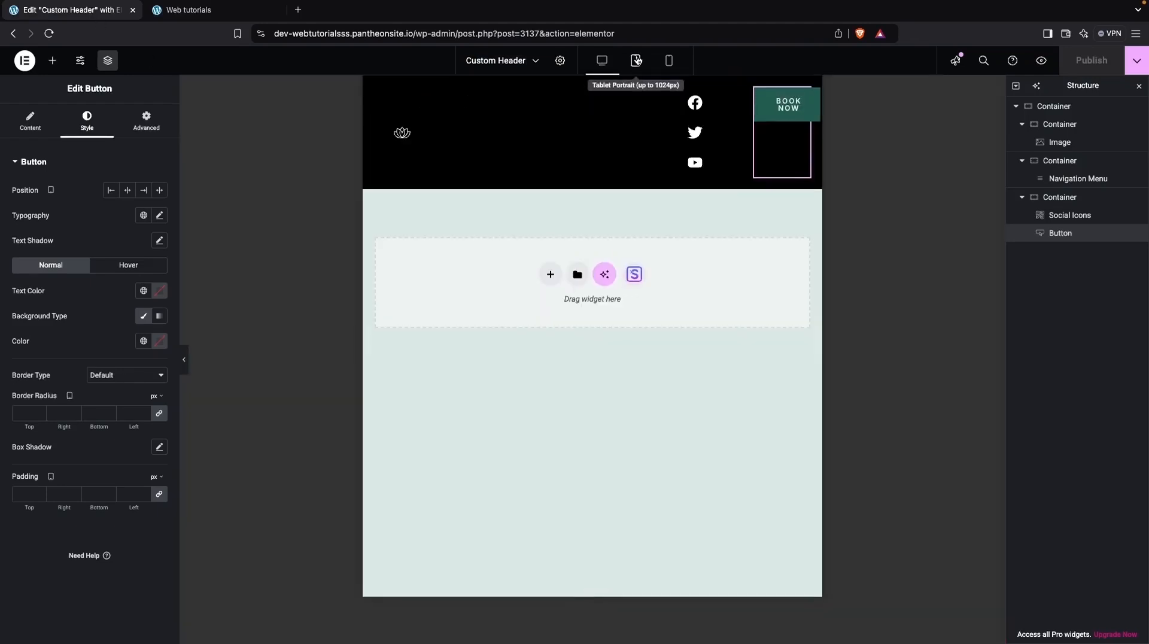
left_click(668, 61)
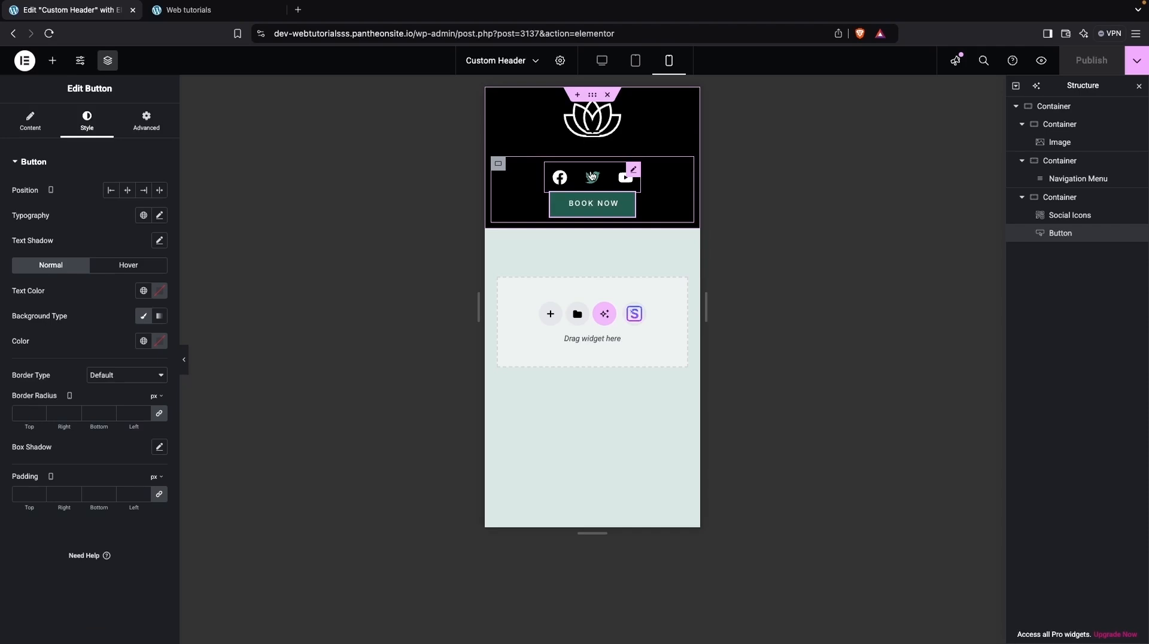
left_click(602, 60)
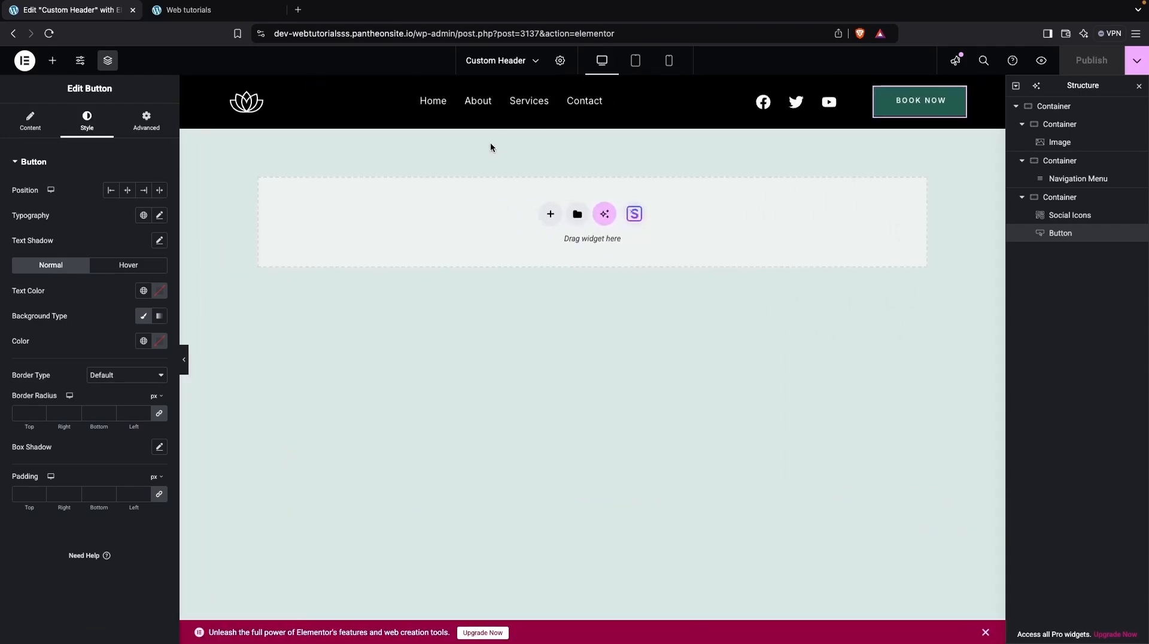
Duplicate the whole header container.
left_click(1035, 111)
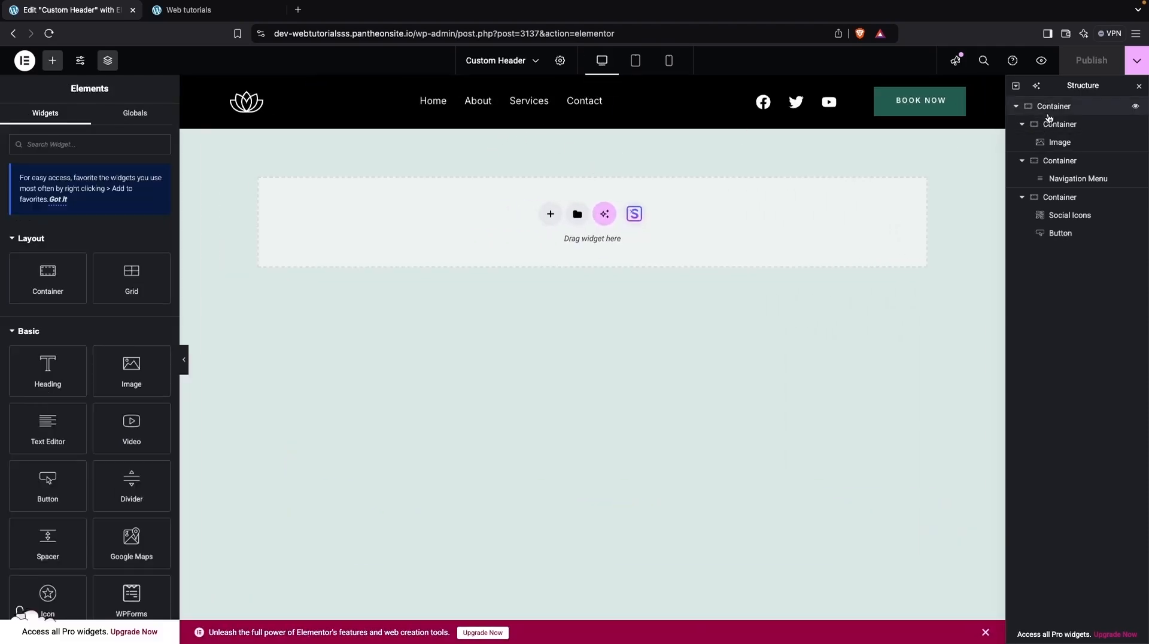
right_click(1051, 104)
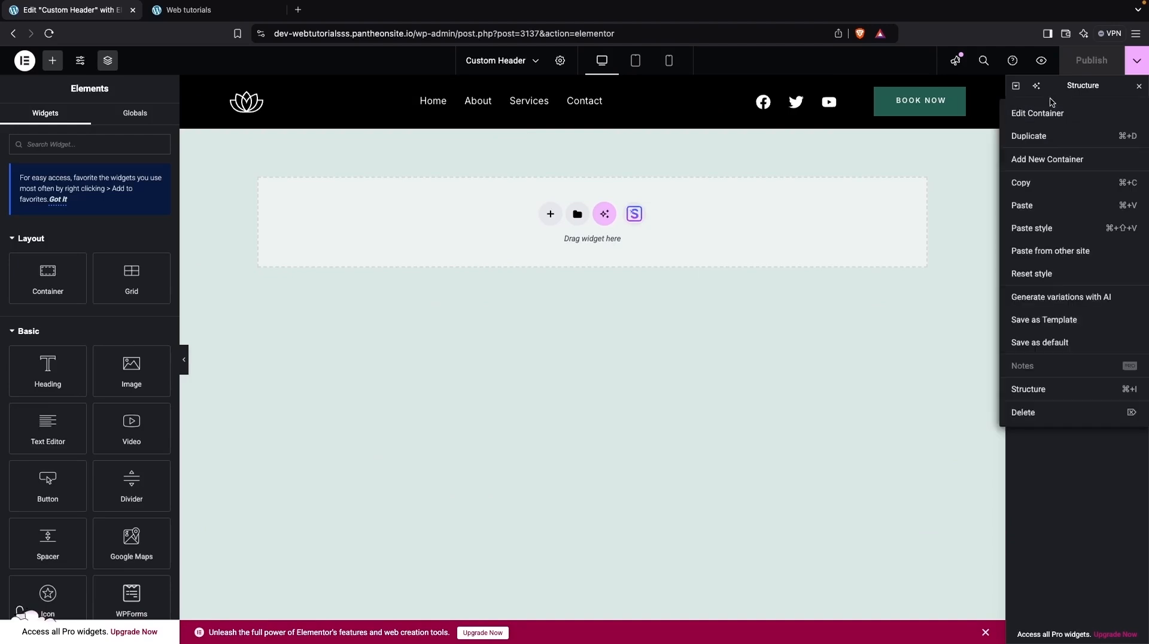
left_click(1036, 138)
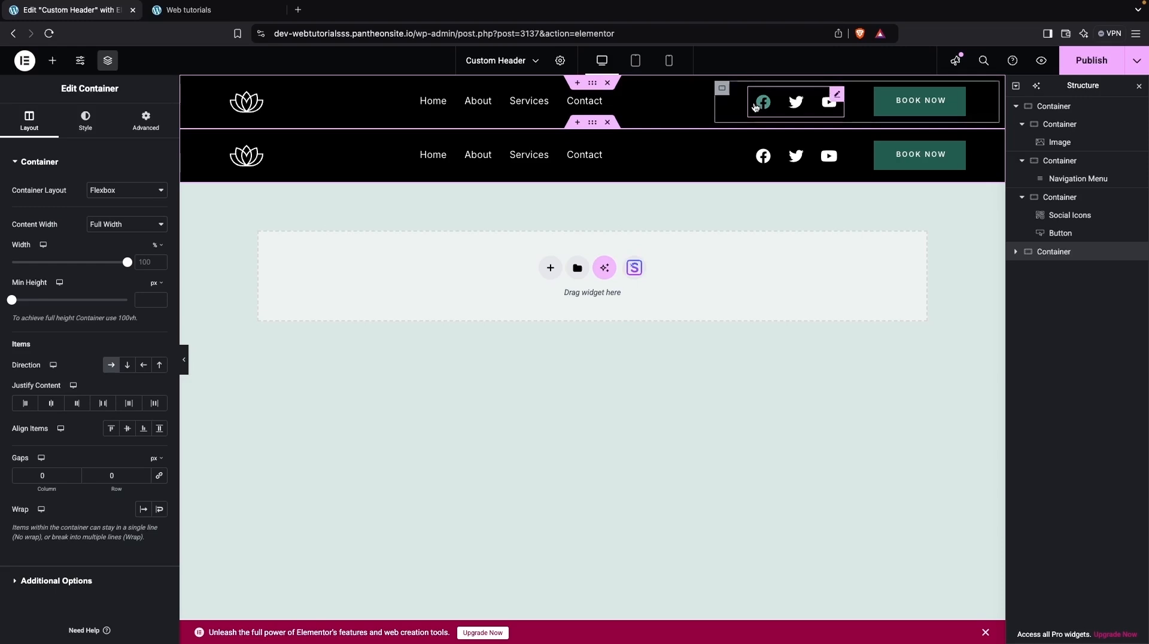
Hide the original header container on tablet portrait and mobile portrait.
left_click(1062, 106)
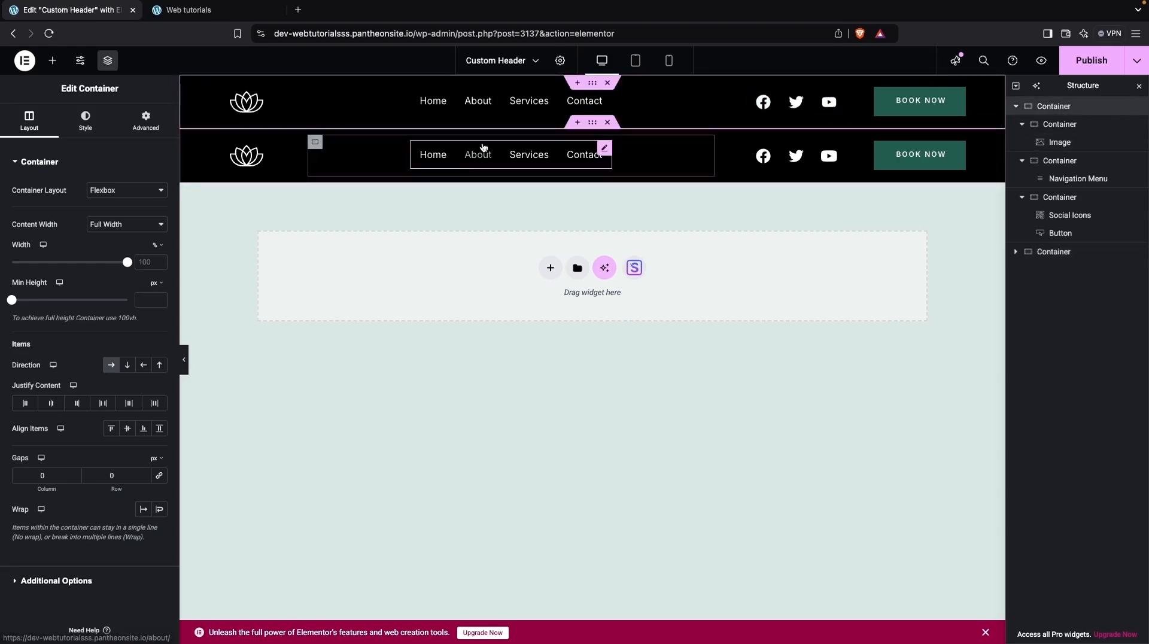
left_click(146, 120)
scroll(105, 398, "down", 2)
scroll(104, 398, "down", 1)
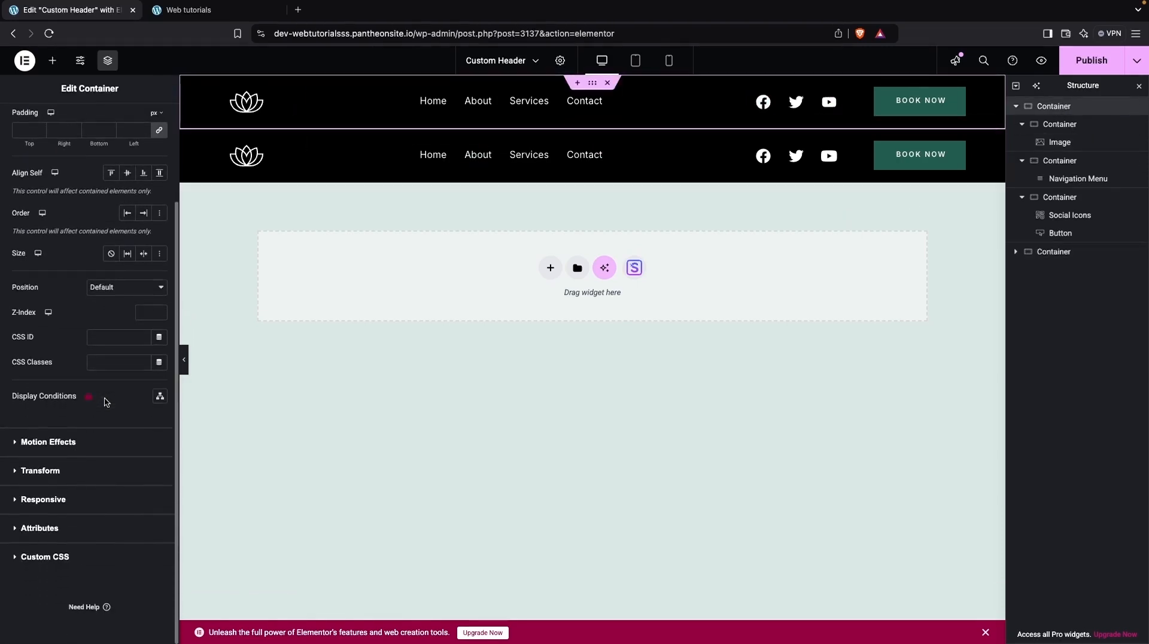
left_click(43, 499)
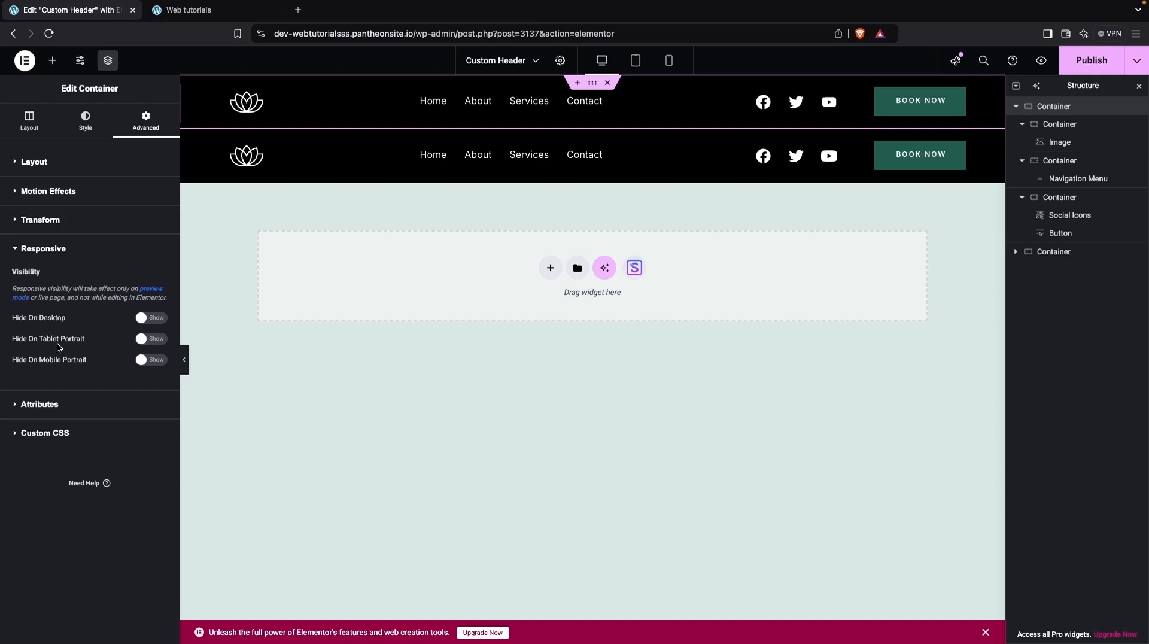
left_click(149, 340)
left_click(144, 361)
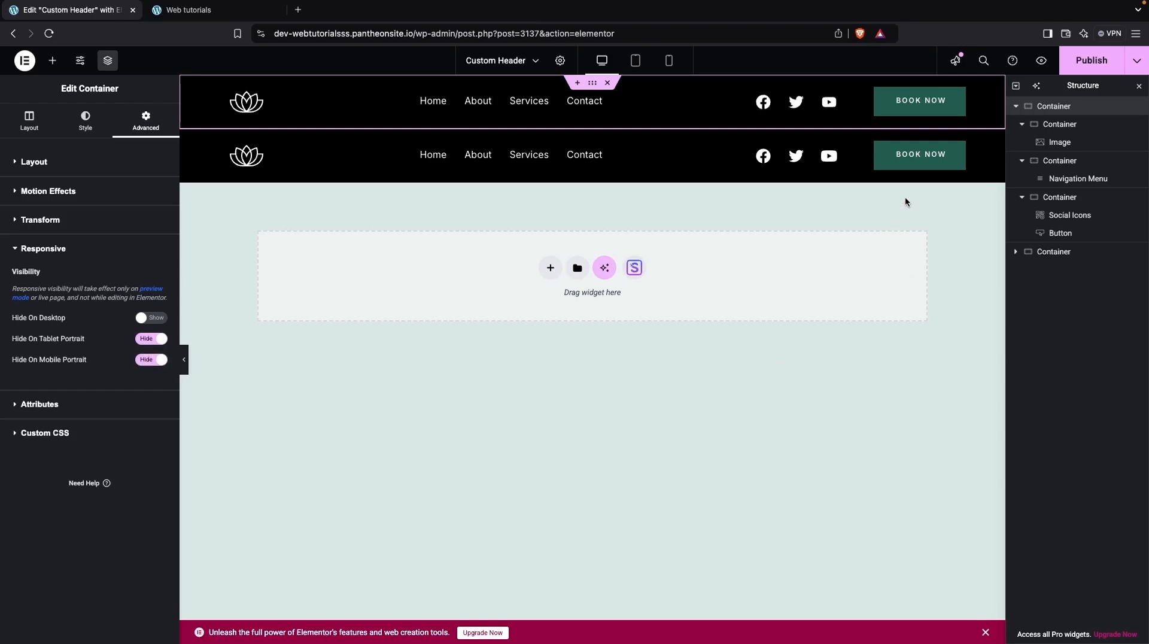
Hide the duplicated header container on desktop.
left_click(180, 162)
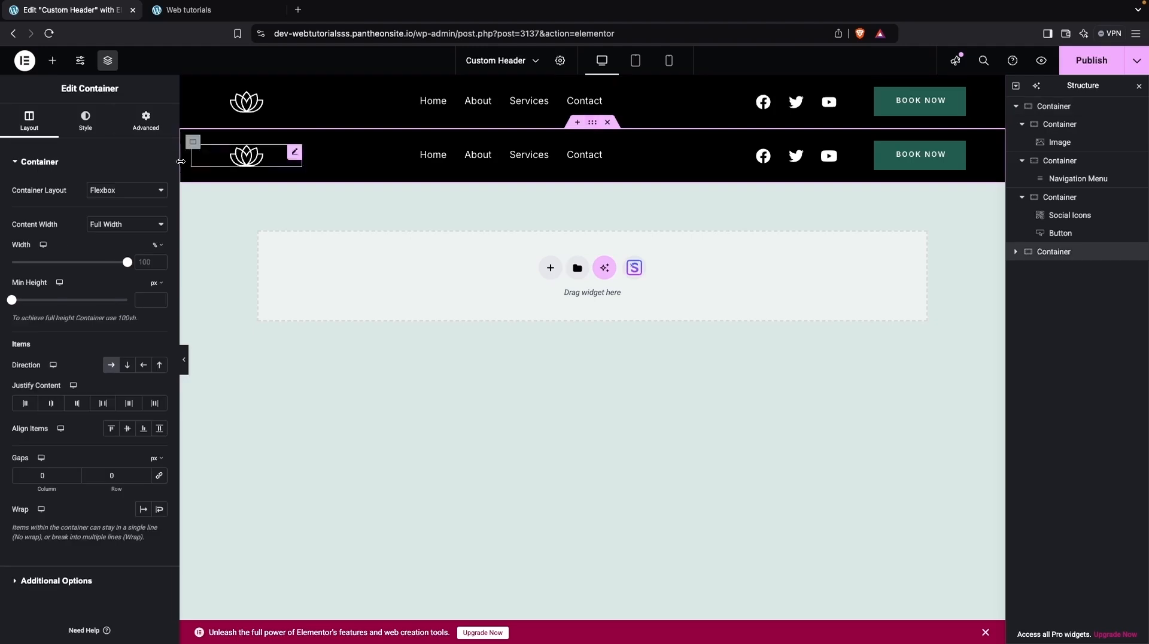
left_click(145, 120)
scroll(94, 448, "down", 2)
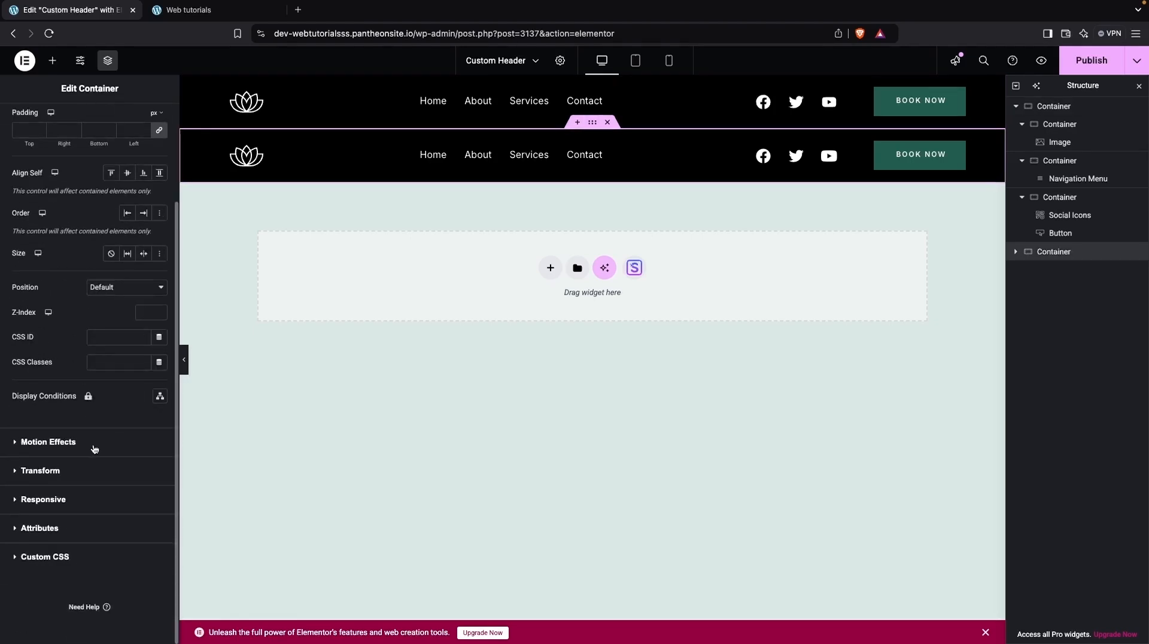
left_click(43, 503)
left_click(151, 318)
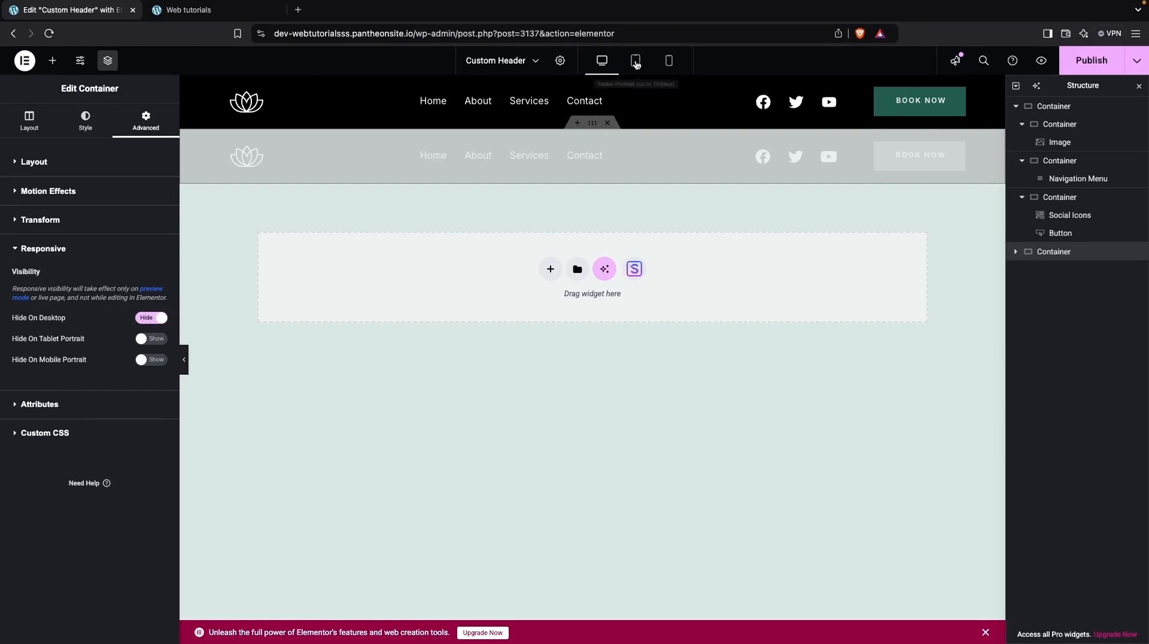
Switch to tablet view and delete the social icons and button container from the duplicated header.
left_click(635, 61)
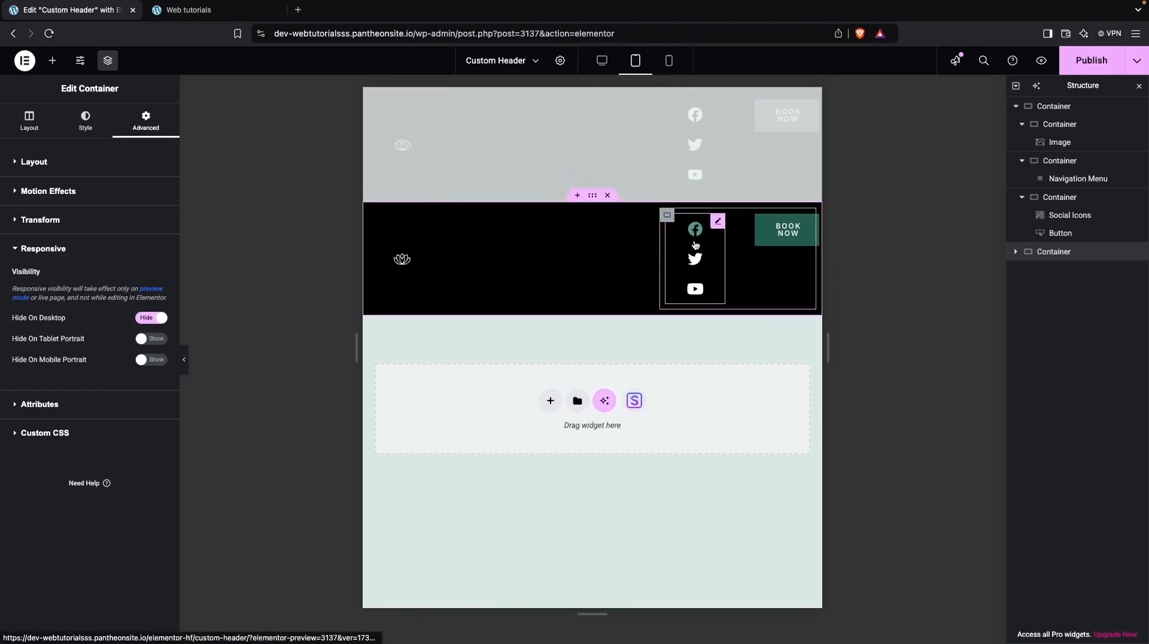
left_click(667, 216)
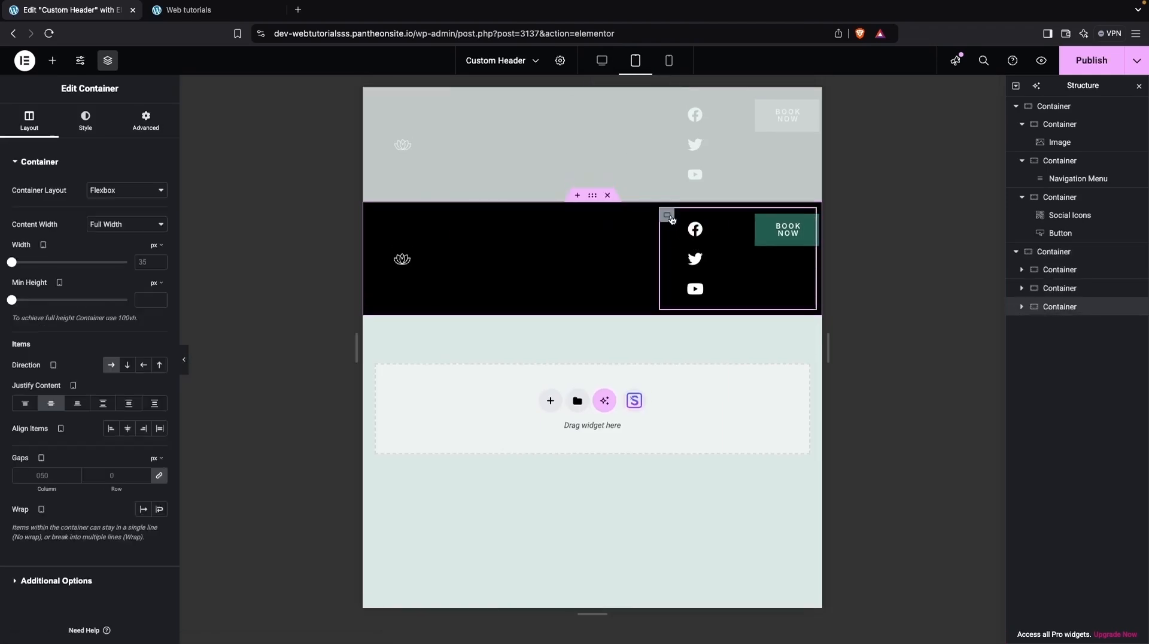
right_click(669, 218)
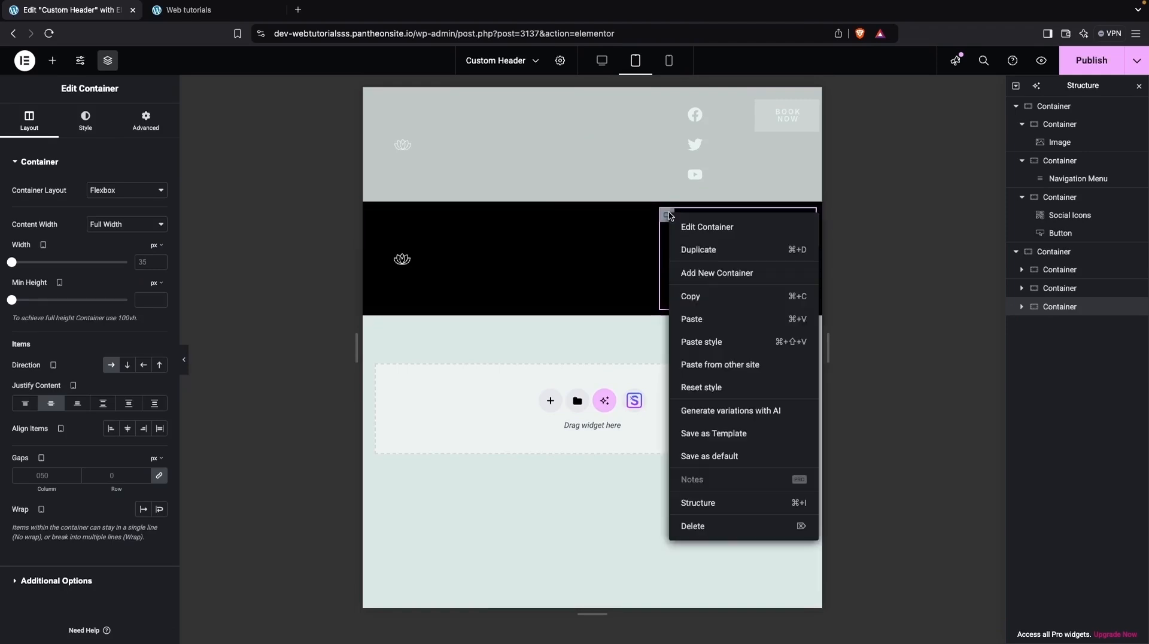
left_click(693, 526)
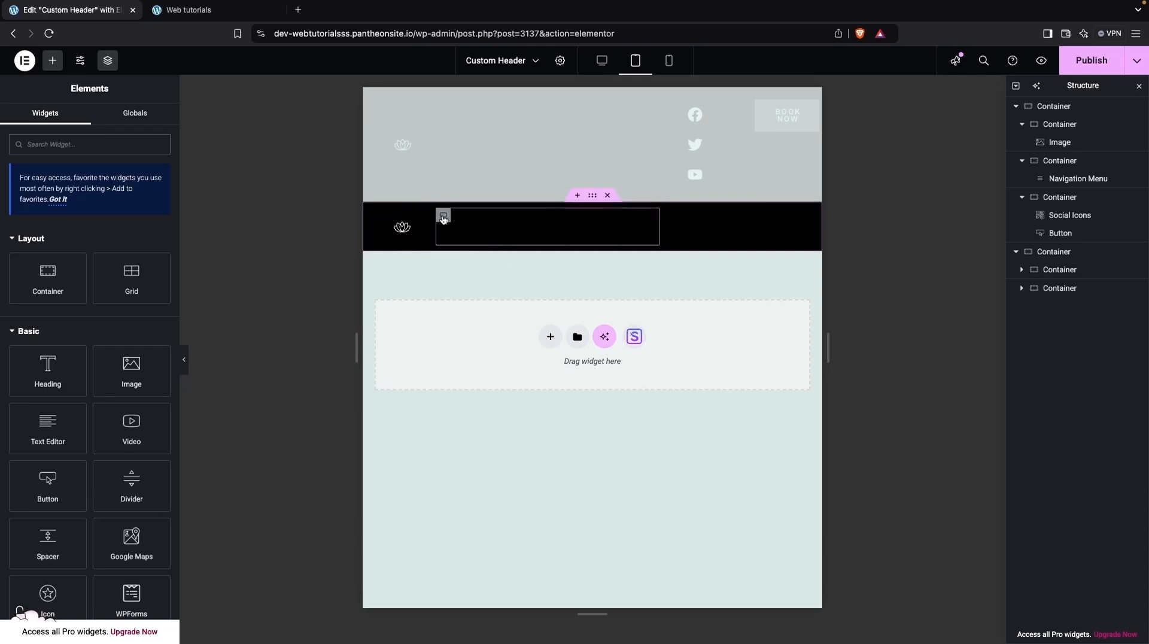
left_click(443, 217)
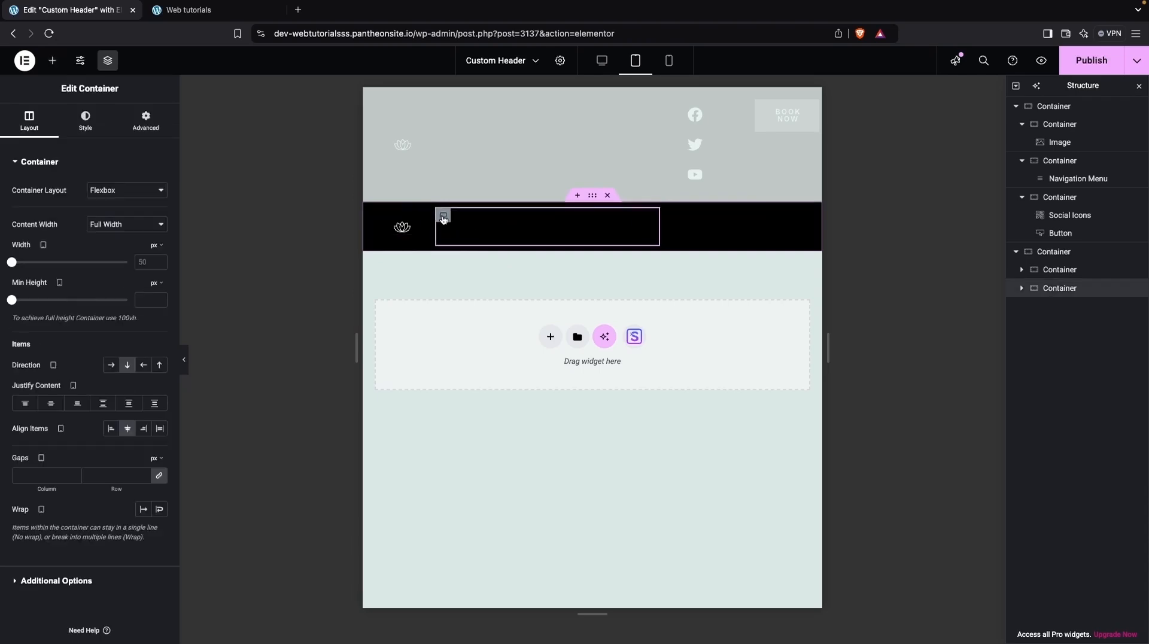
left_click(139, 261)
type("50")
key("BackSpace")
key("BackSpace")
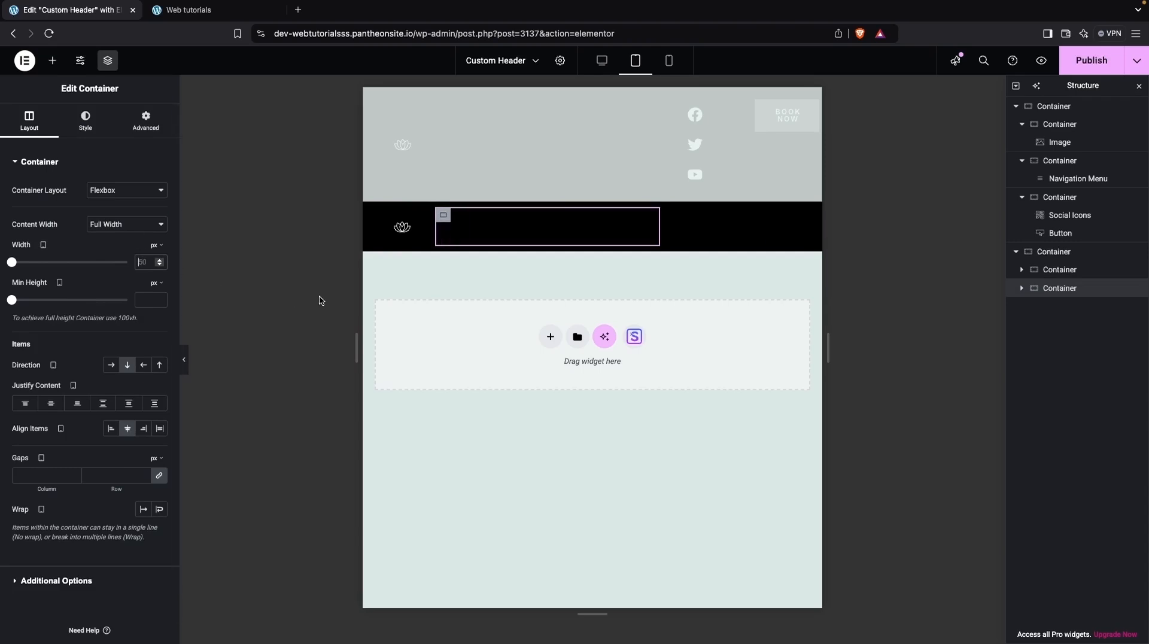
Set the duplicated header's logo container width to 50%.
left_click(381, 221)
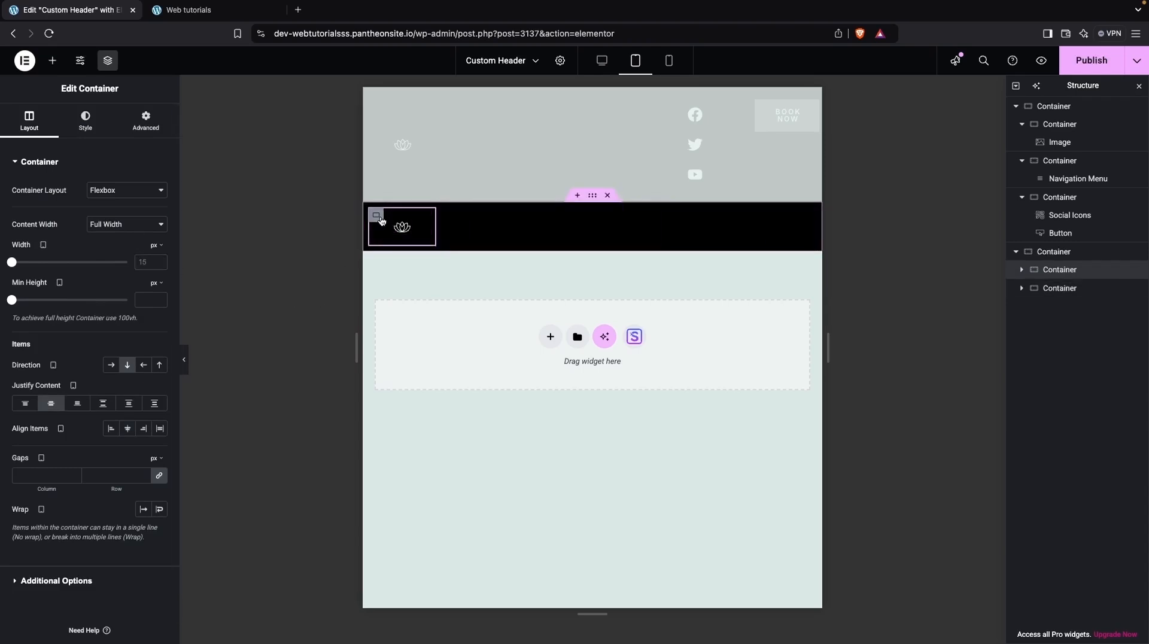
left_click(142, 262)
type("50")
left_click(156, 245)
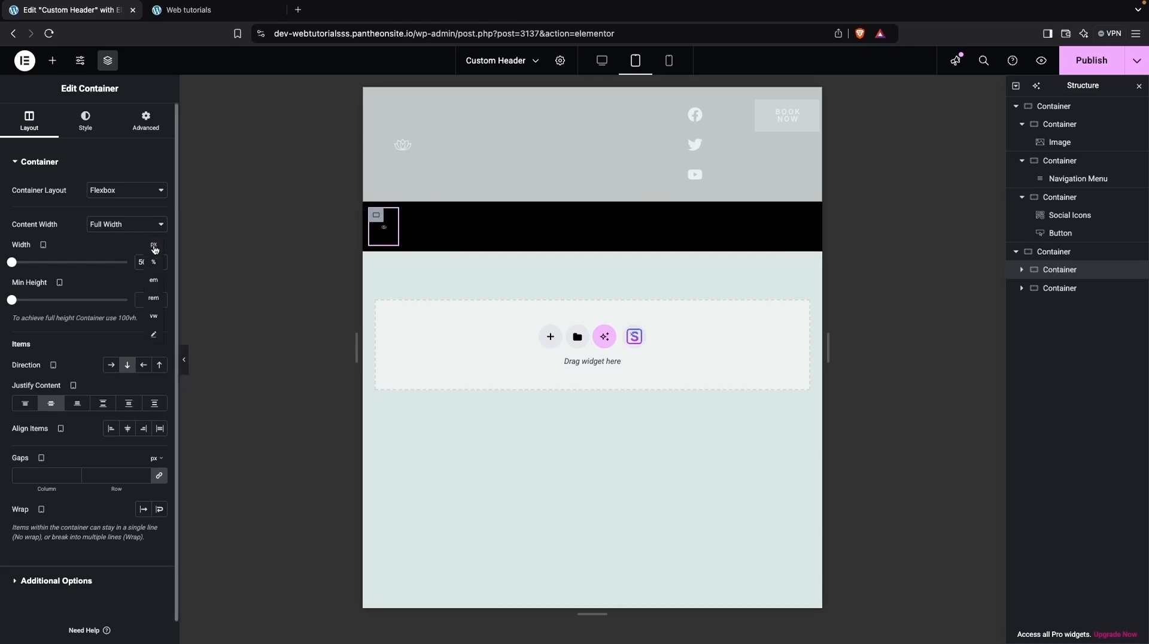
left_click(155, 264)
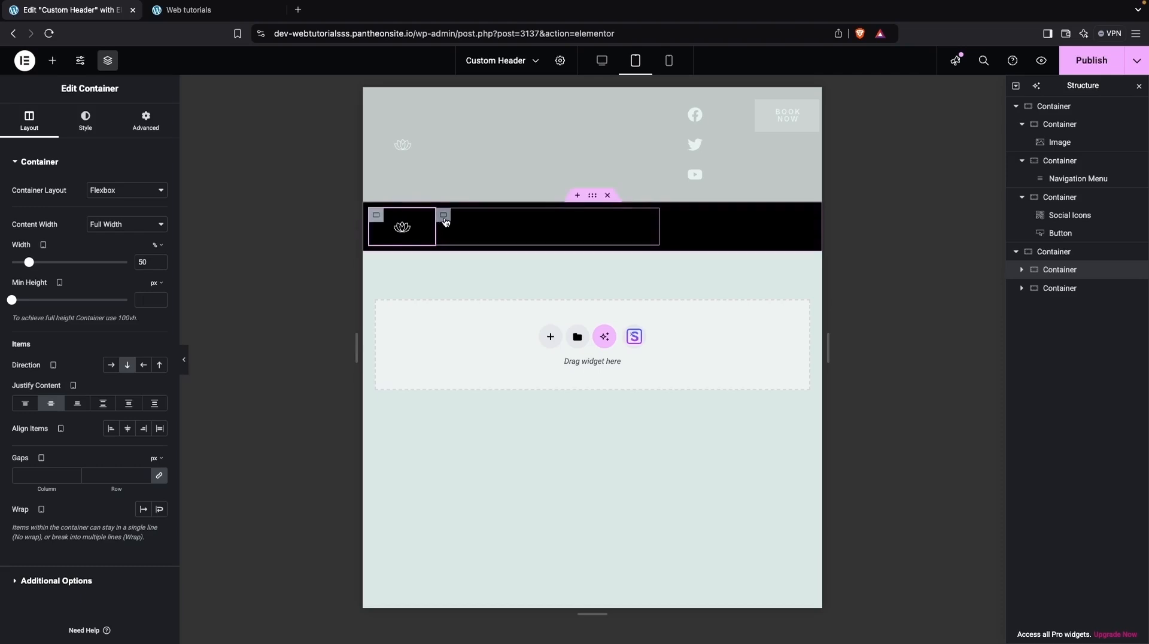
Set the duplicated header's navigation container width to 50%.
left_click(445, 222)
left_click(155, 244)
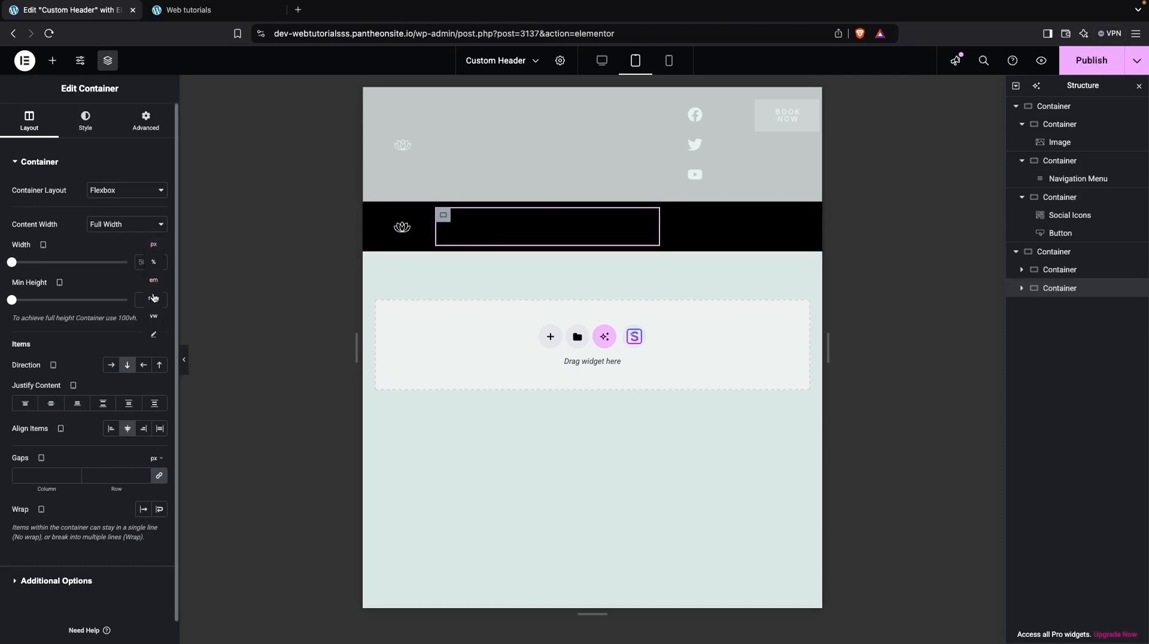
left_click(155, 264)
left_click(143, 262)
type("50")
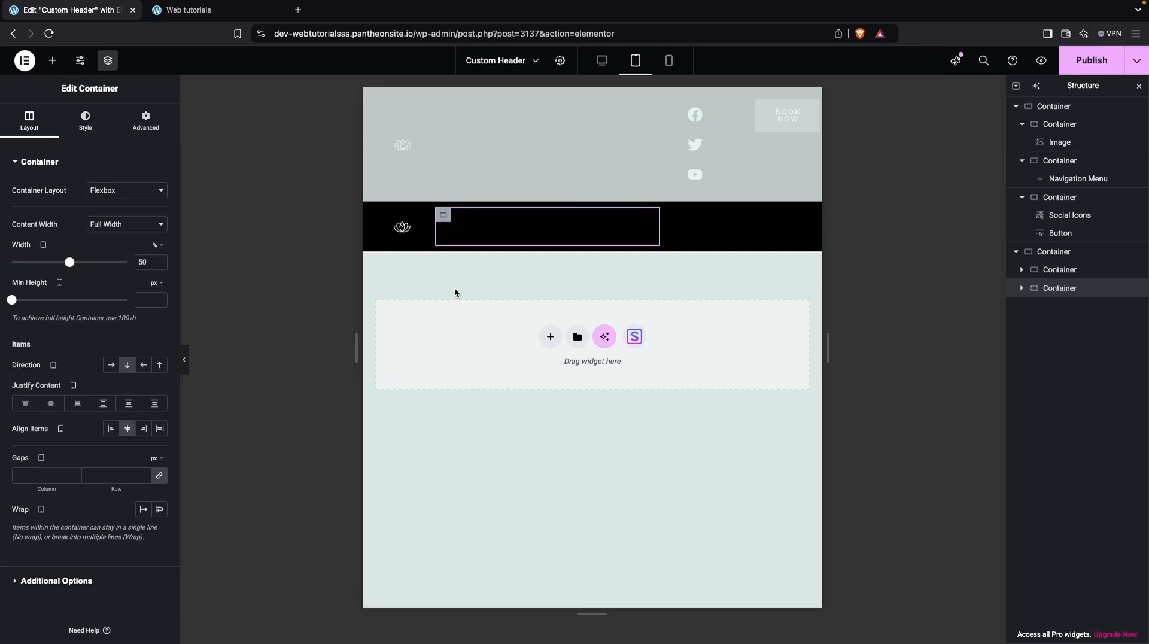
Set the duplicated header container's content justification to Space Between.
left_click(1075, 257)
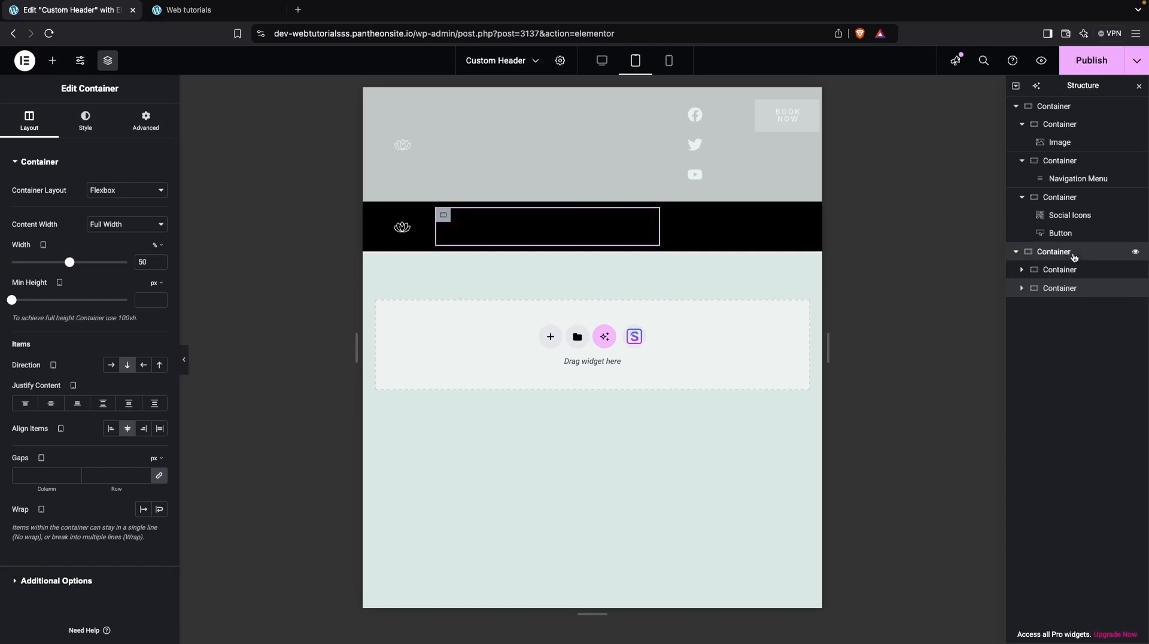
left_click(103, 409)
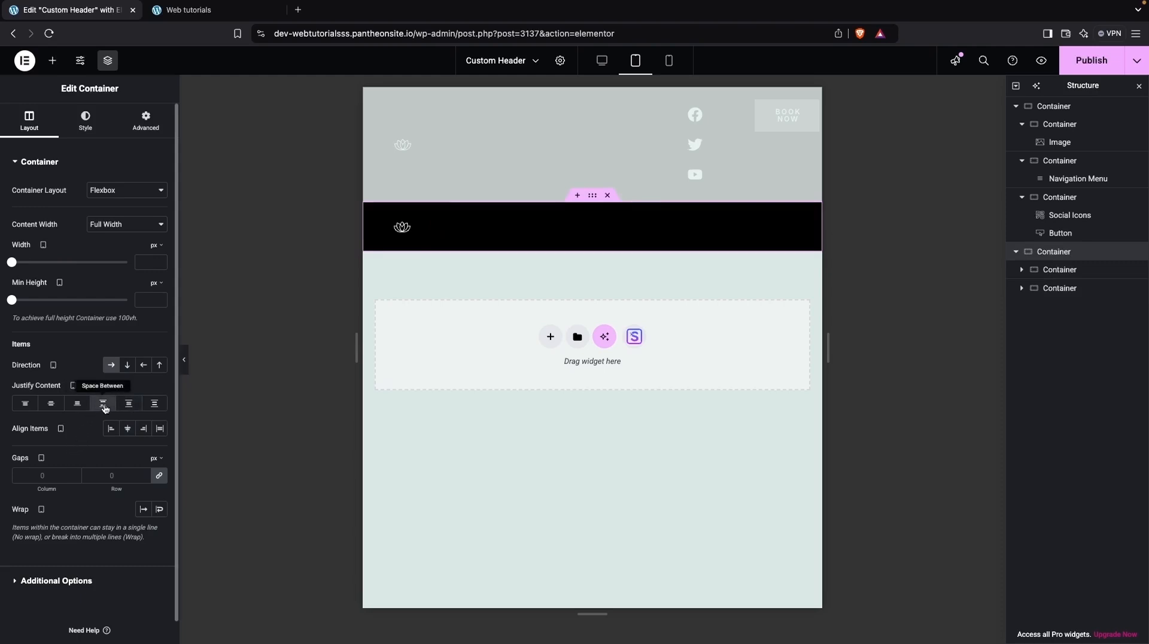
left_click(132, 406)
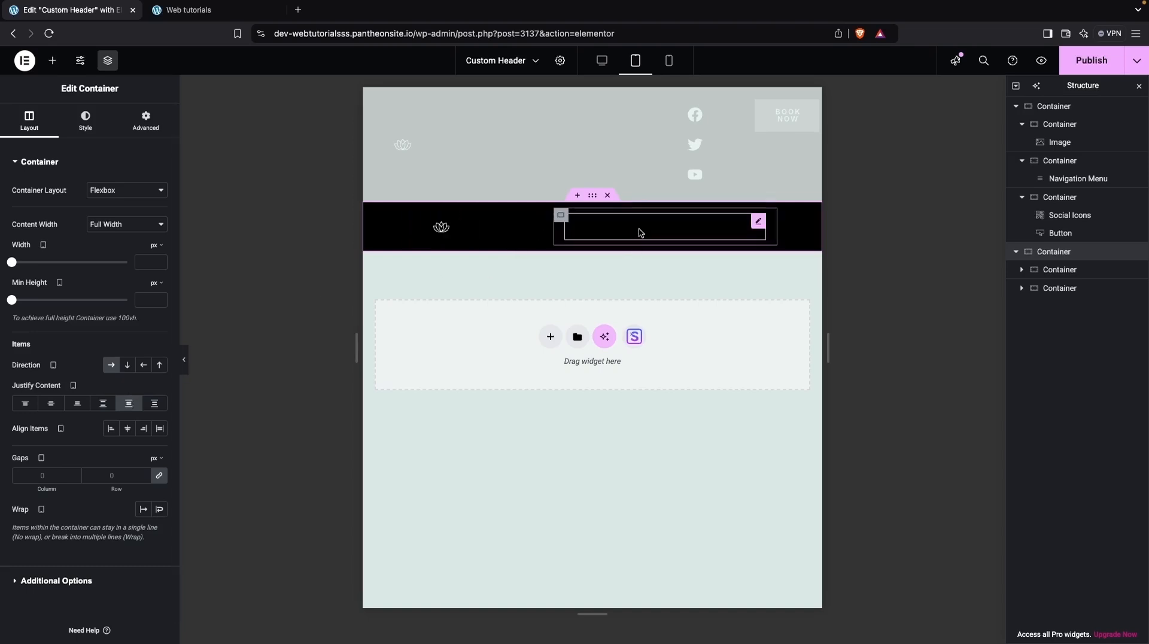
left_click(155, 404)
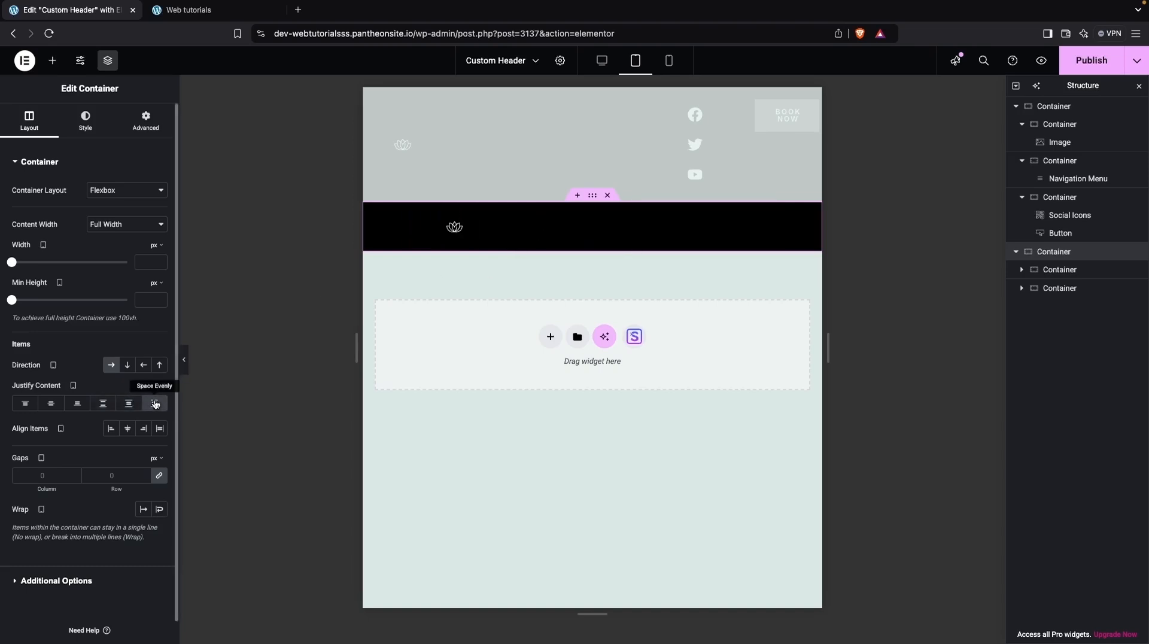
left_click(104, 405)
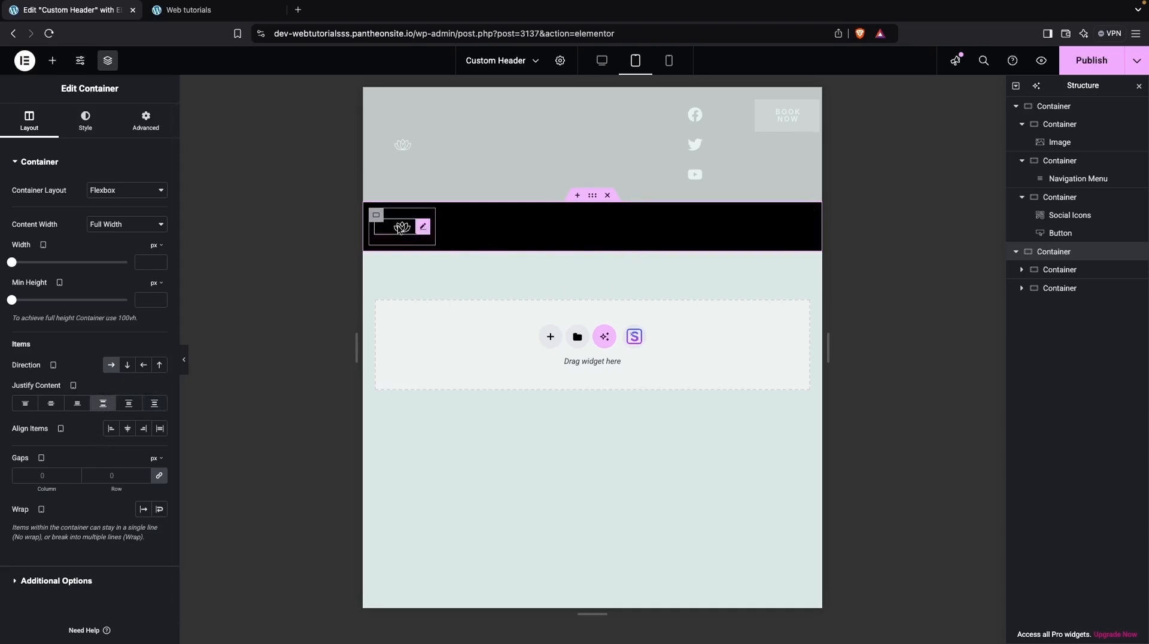
Set the logo image width to 50% in the tablet header.
left_click(374, 213)
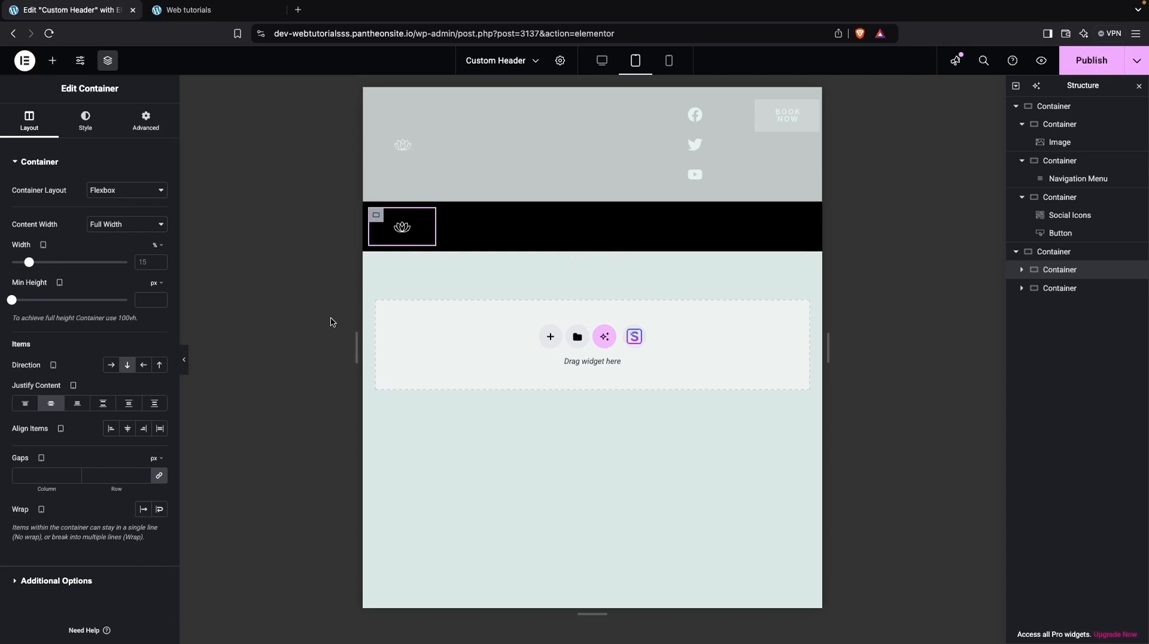
left_click(401, 226)
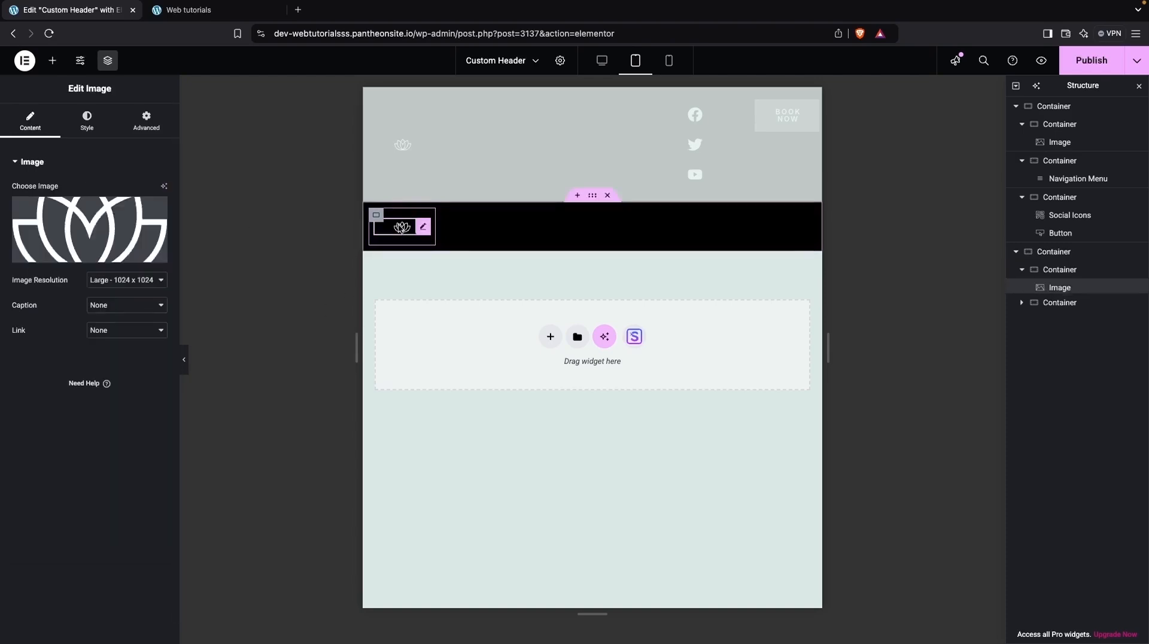
left_click(73, 118)
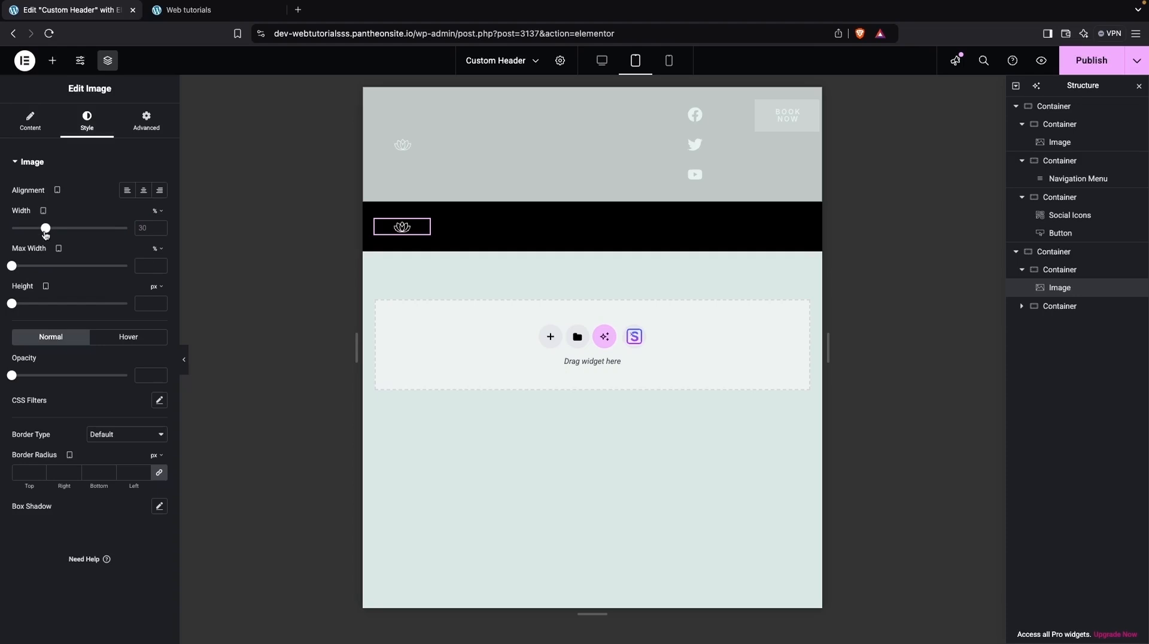
left_click_drag(47, 230, 70, 227)
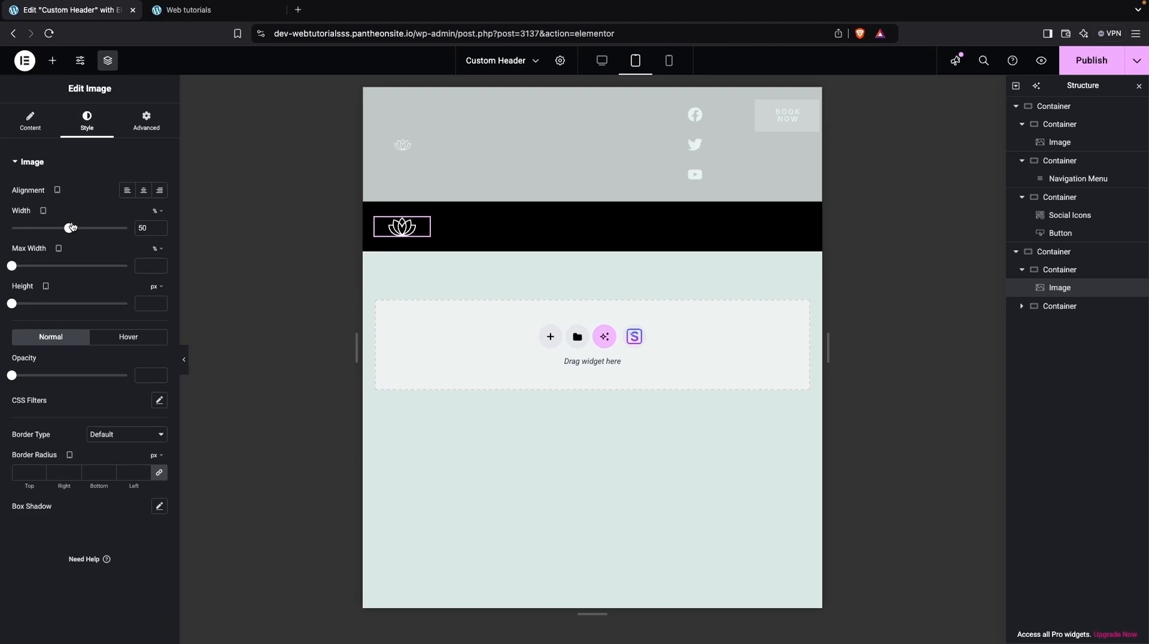
Set the tablet header's navigation menu layout to Flyout.
left_click(710, 233)
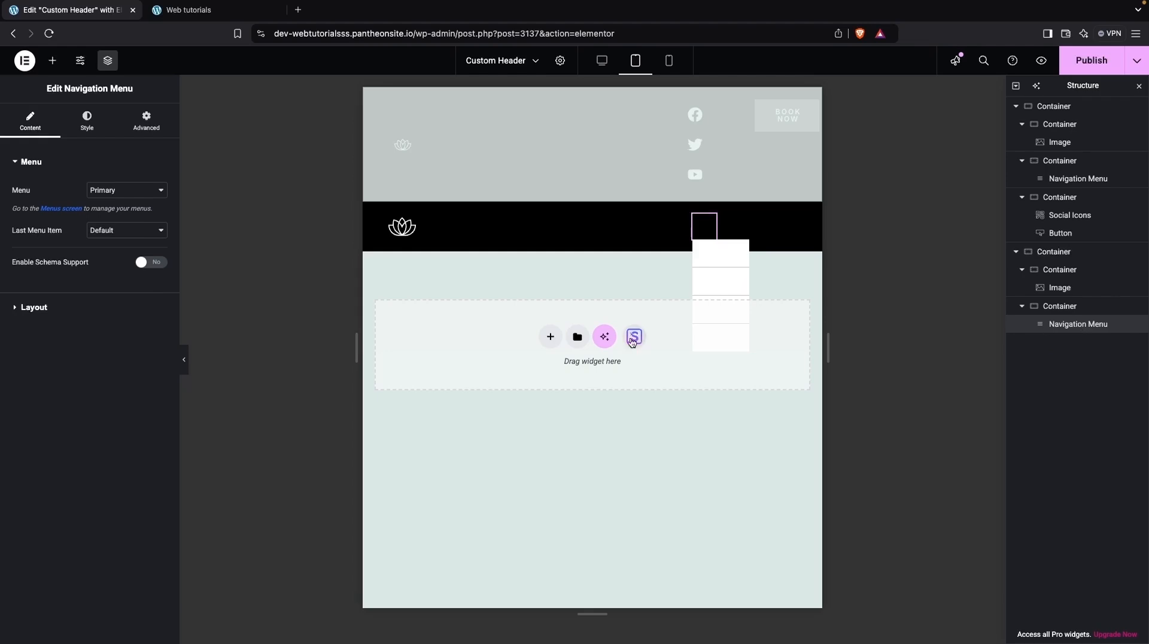
left_click(46, 307)
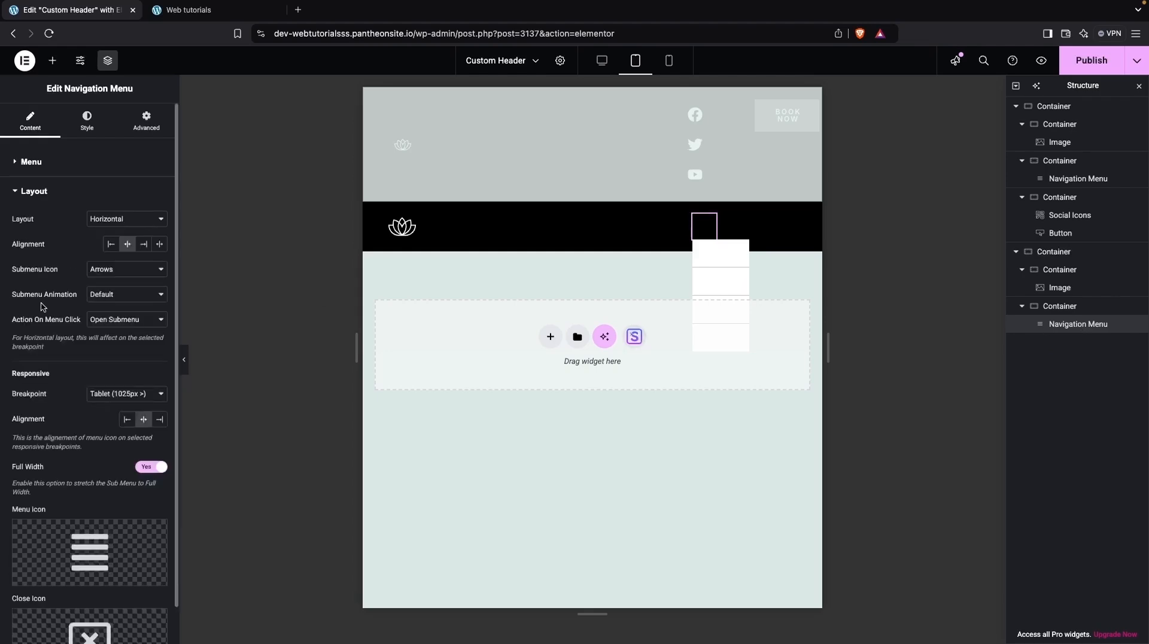
left_click(137, 220)
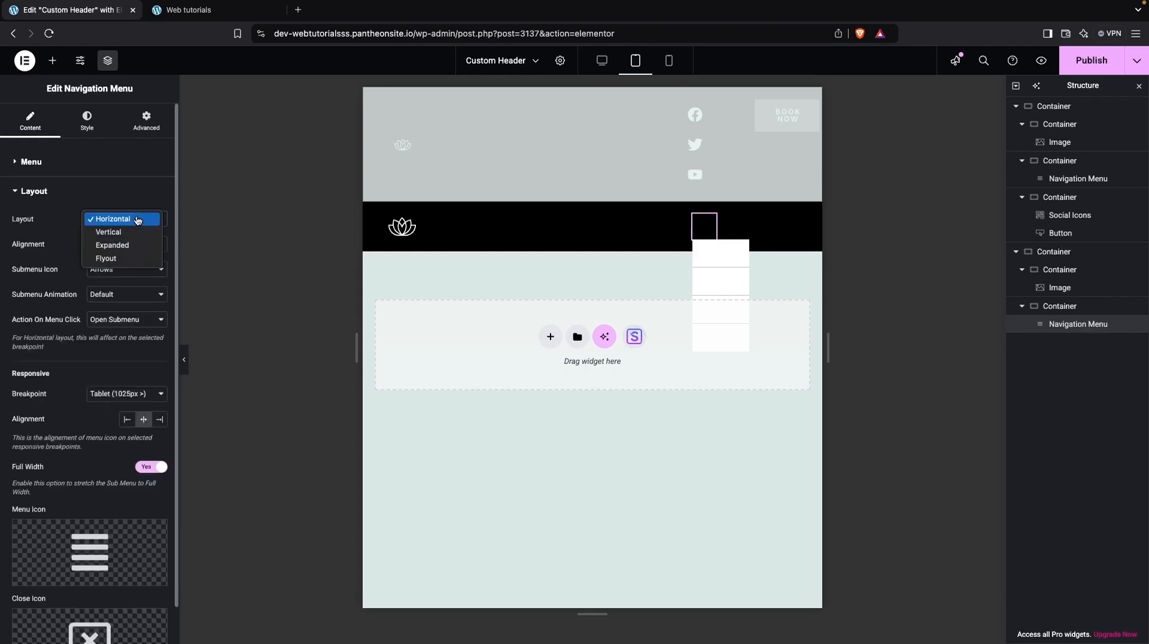
left_click(114, 258)
mouse_move(82, 448)
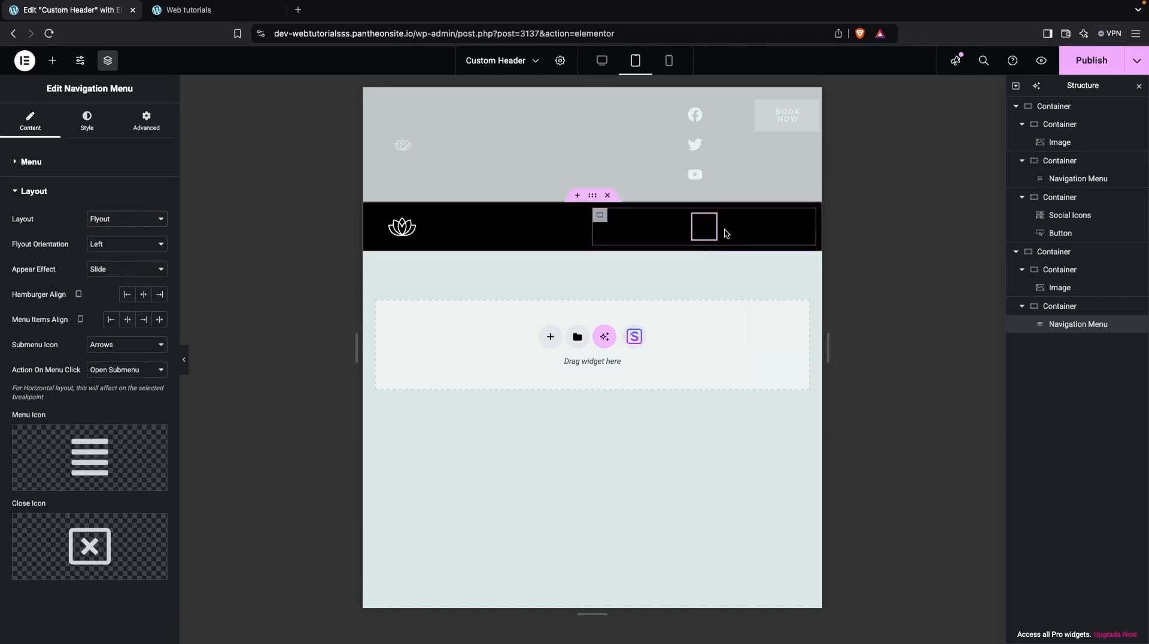
Set the menu trigger icon color to white #FFFFFF.
left_click(87, 119)
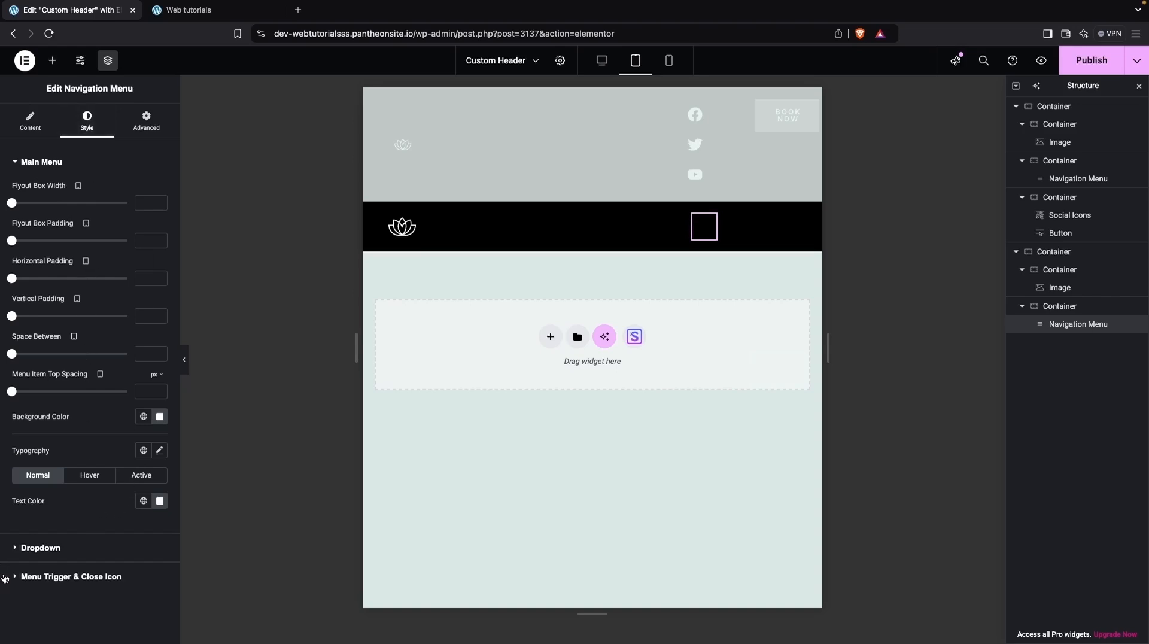
left_click(71, 577)
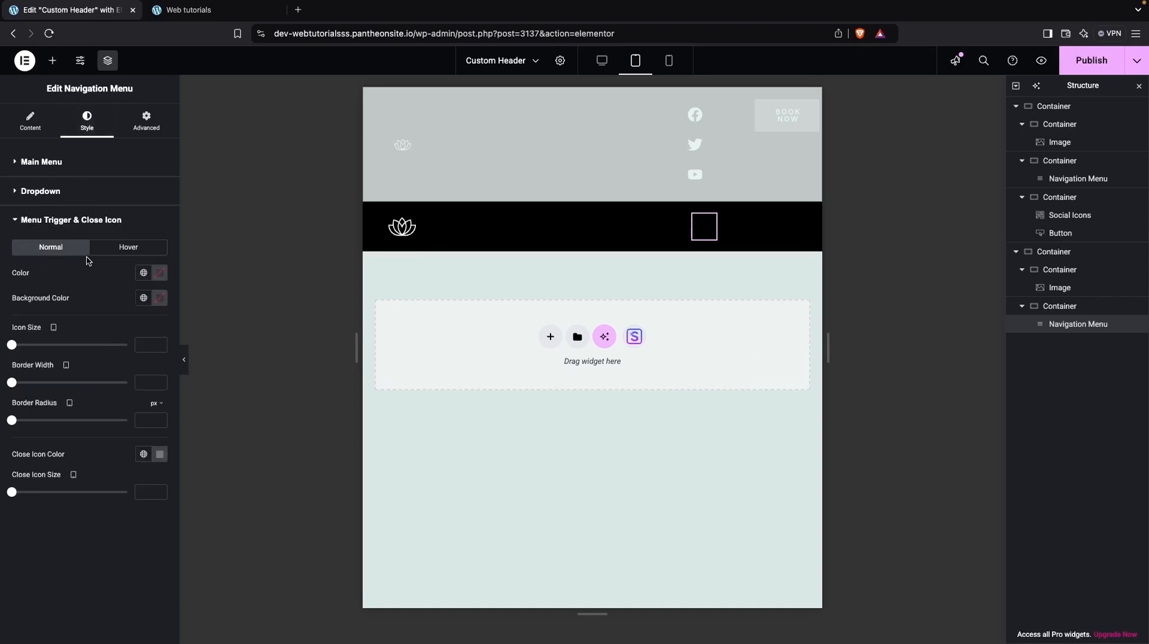
left_click(160, 275)
left_click(91, 321)
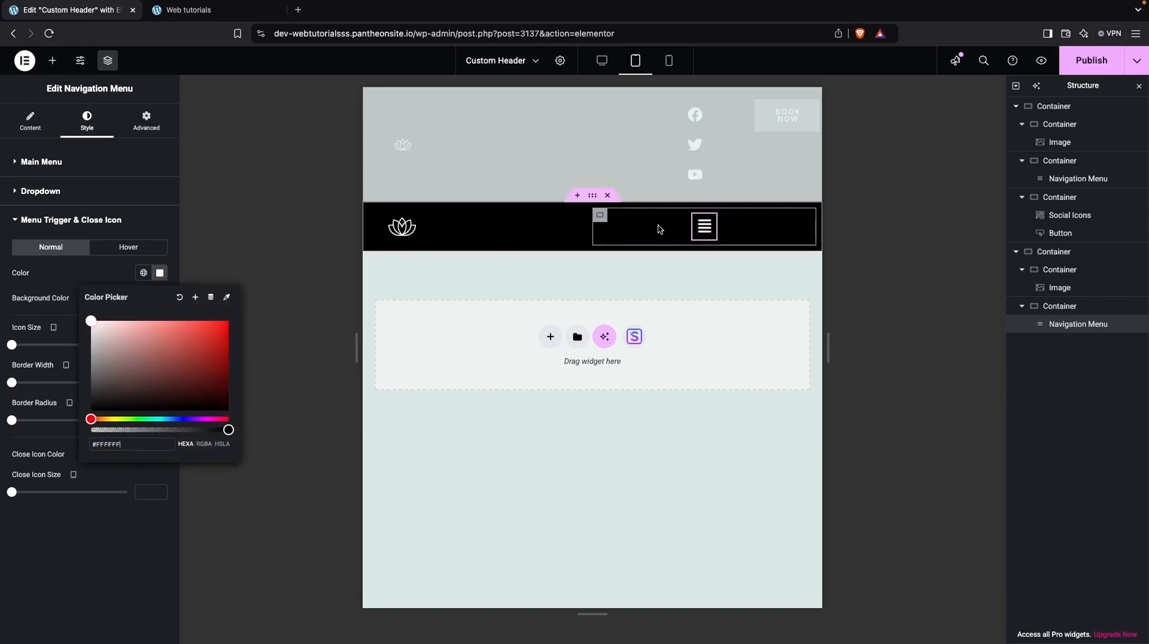
Align the navigation container's items to the end and set its padding to 10 top, 30 right, 10 bottom px.
left_click(599, 216)
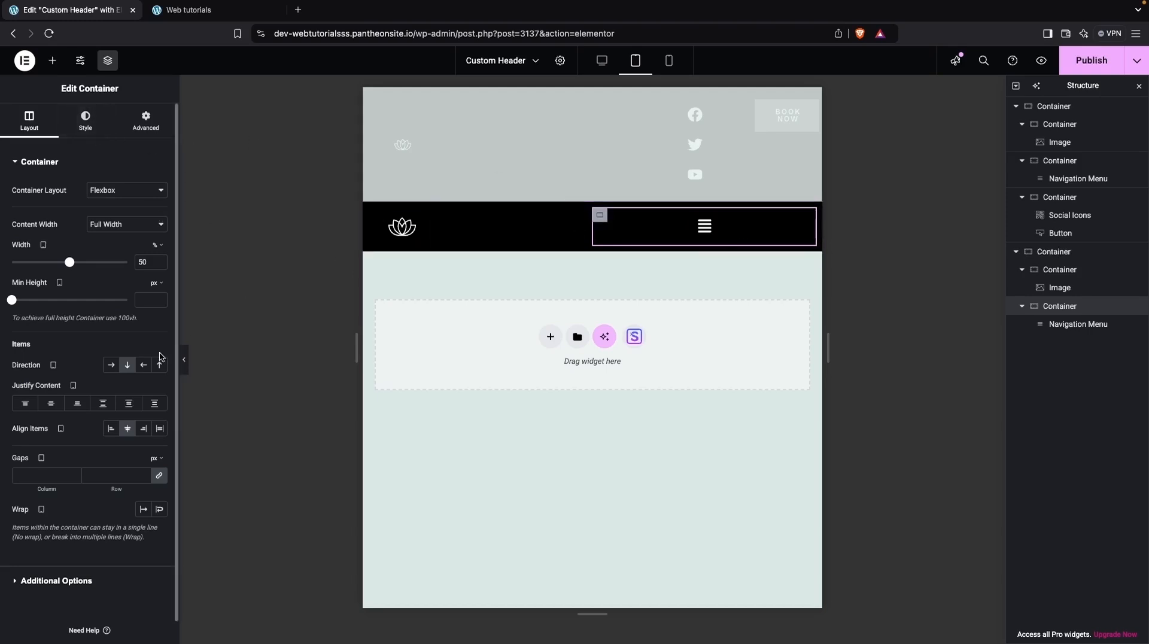
left_click(144, 429)
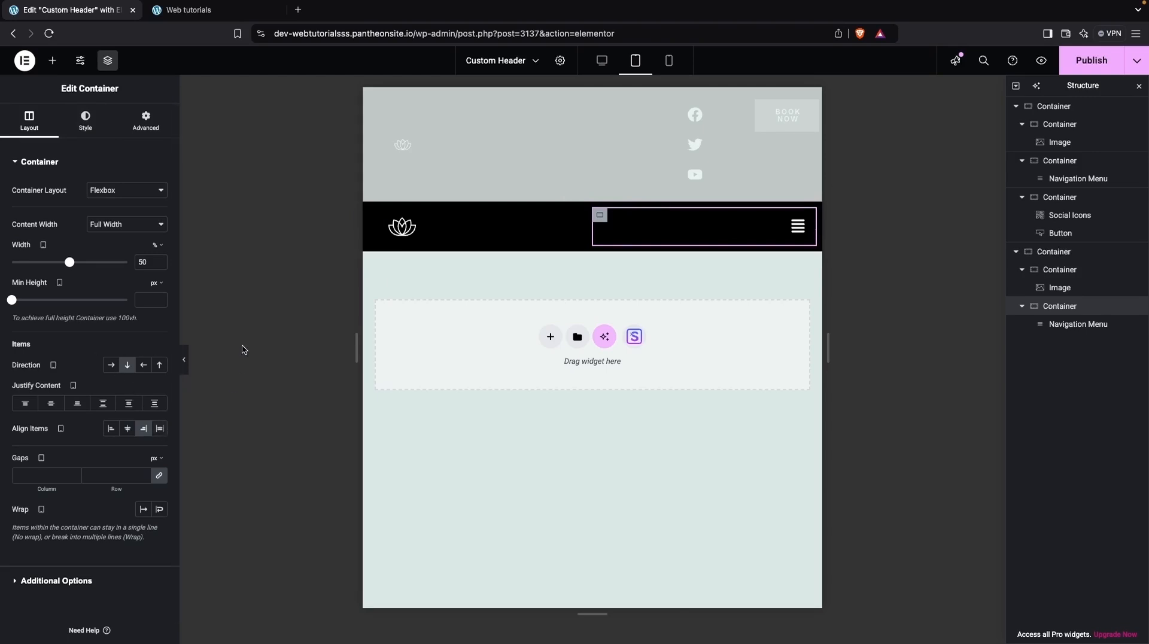
left_click(145, 120)
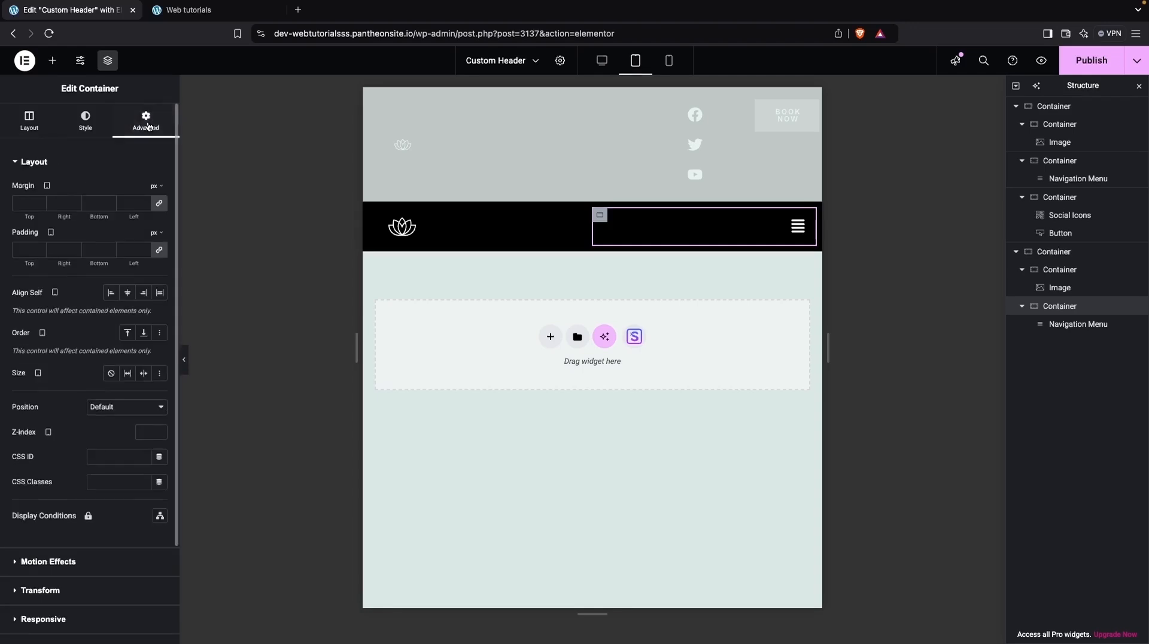
left_click(160, 252)
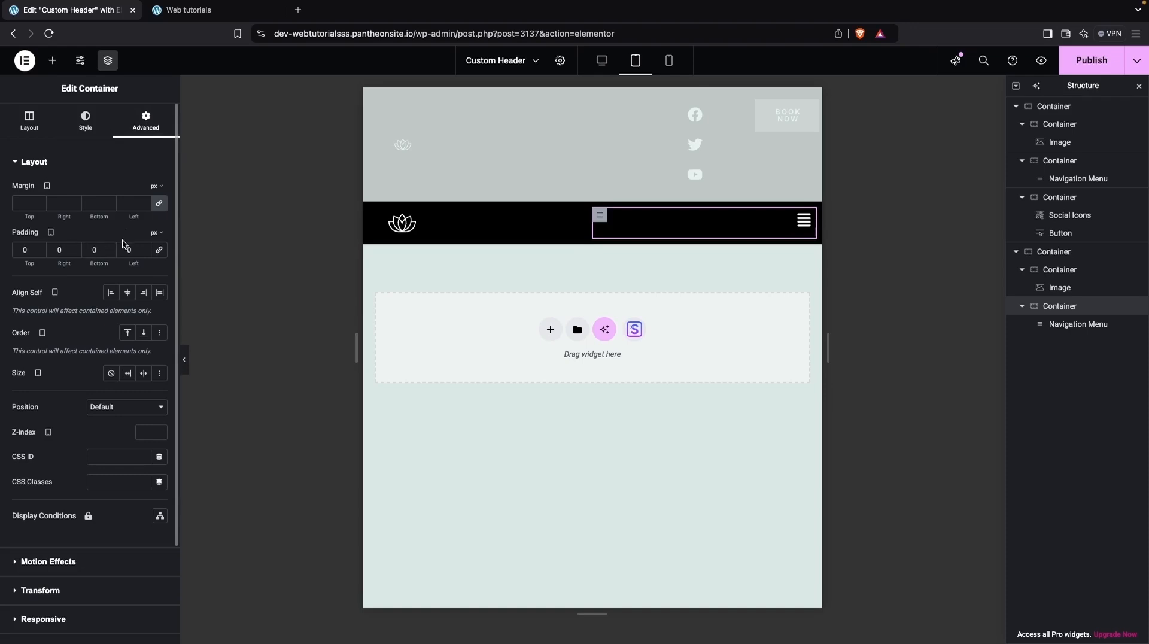
left_click(56, 249)
type("1")
key("BackSpace")
type("2")
key("BackSpace")
type("3")
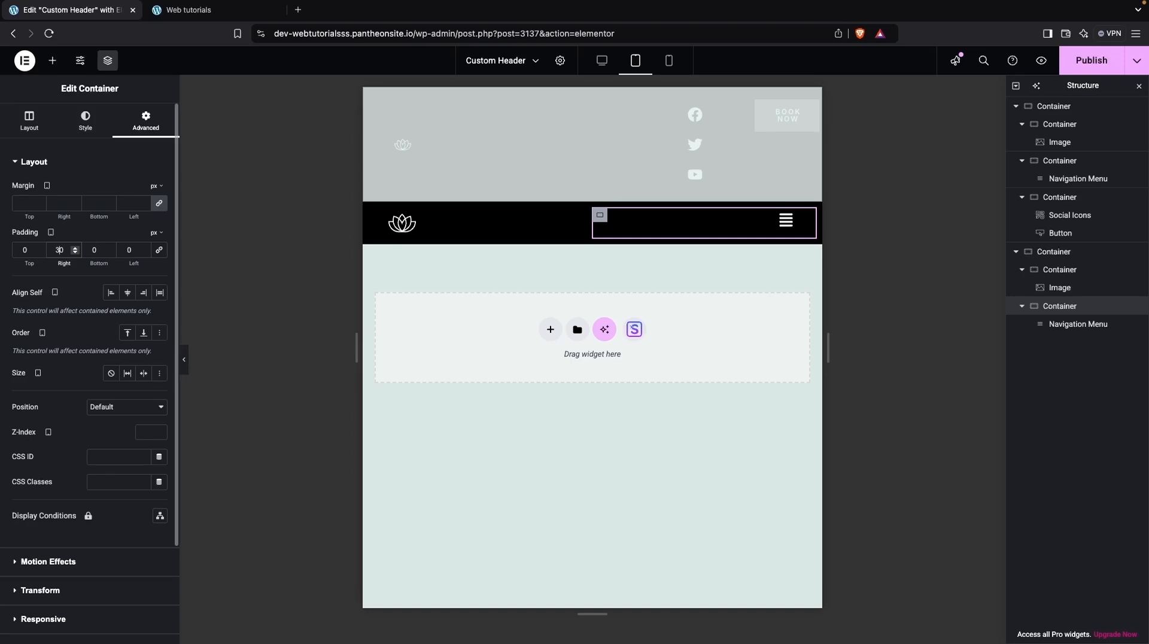
left_click(21, 249)
type("1")
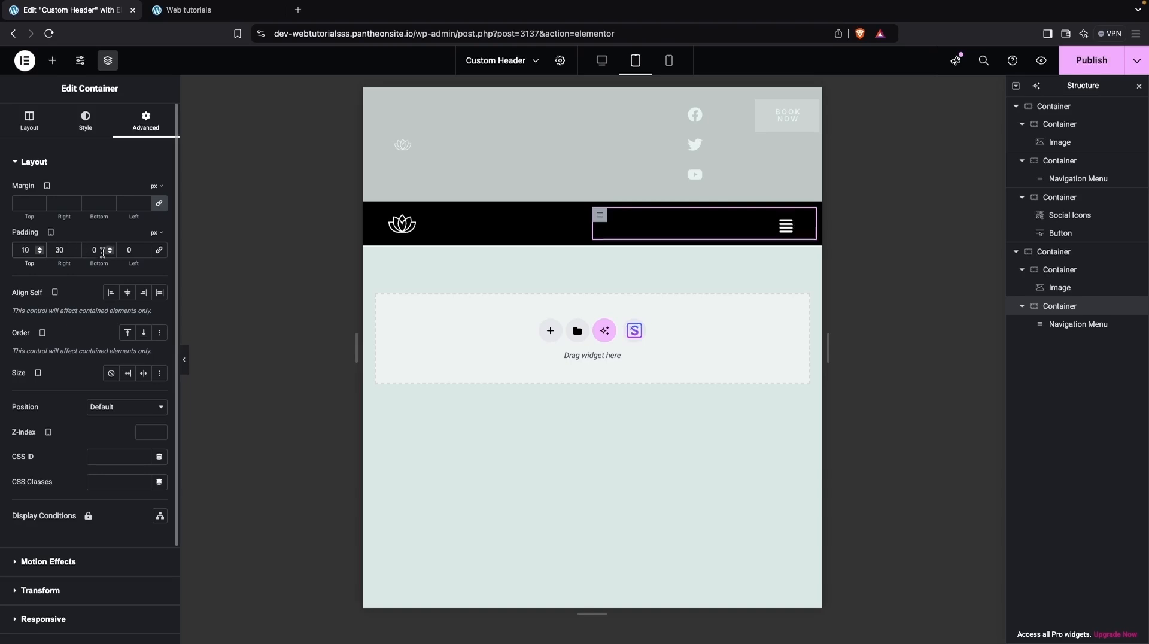
left_click(92, 250)
type("1")
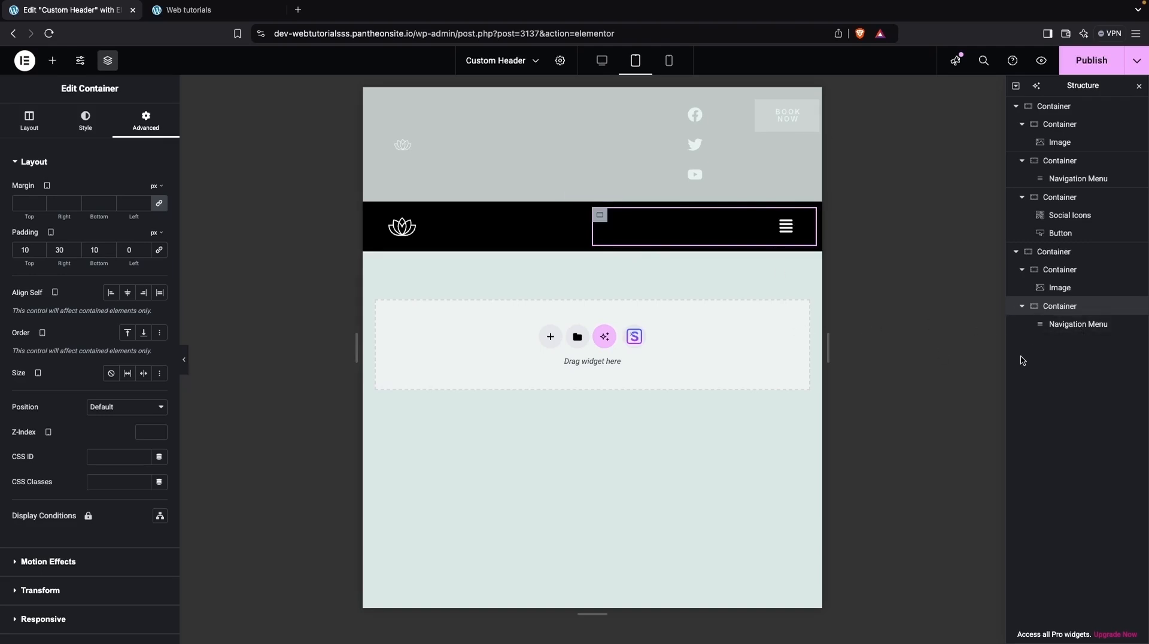
Open the flyout menu preview and set the flyout menu's normal text color to black #000000.
left_click(1074, 325)
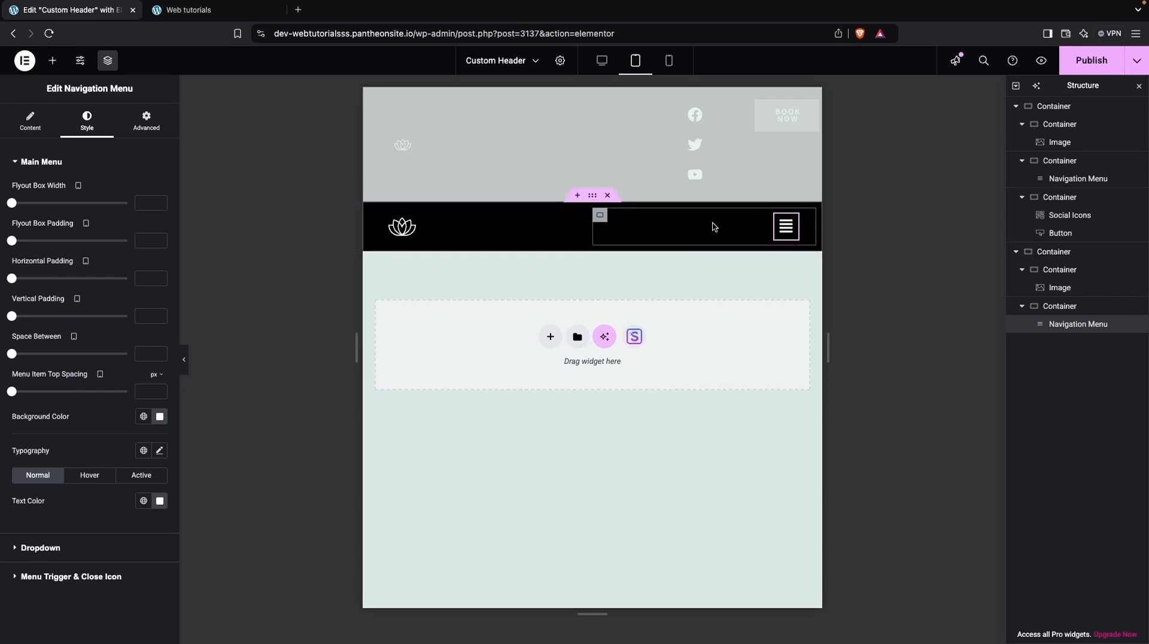
left_click(30, 122)
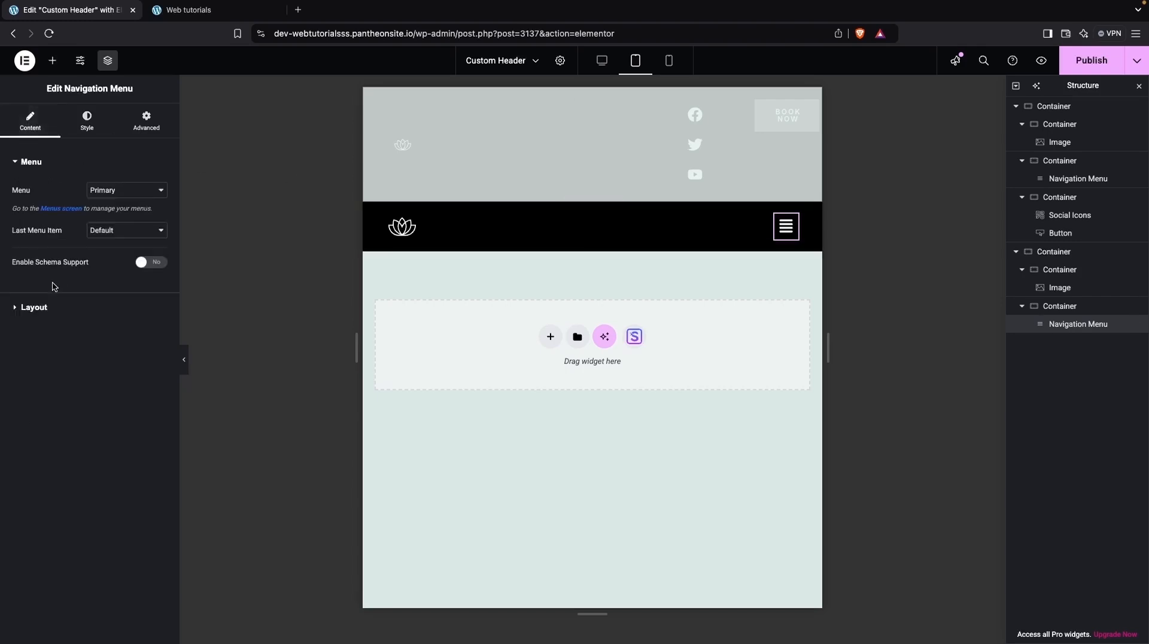
left_click(31, 308)
left_click(130, 219)
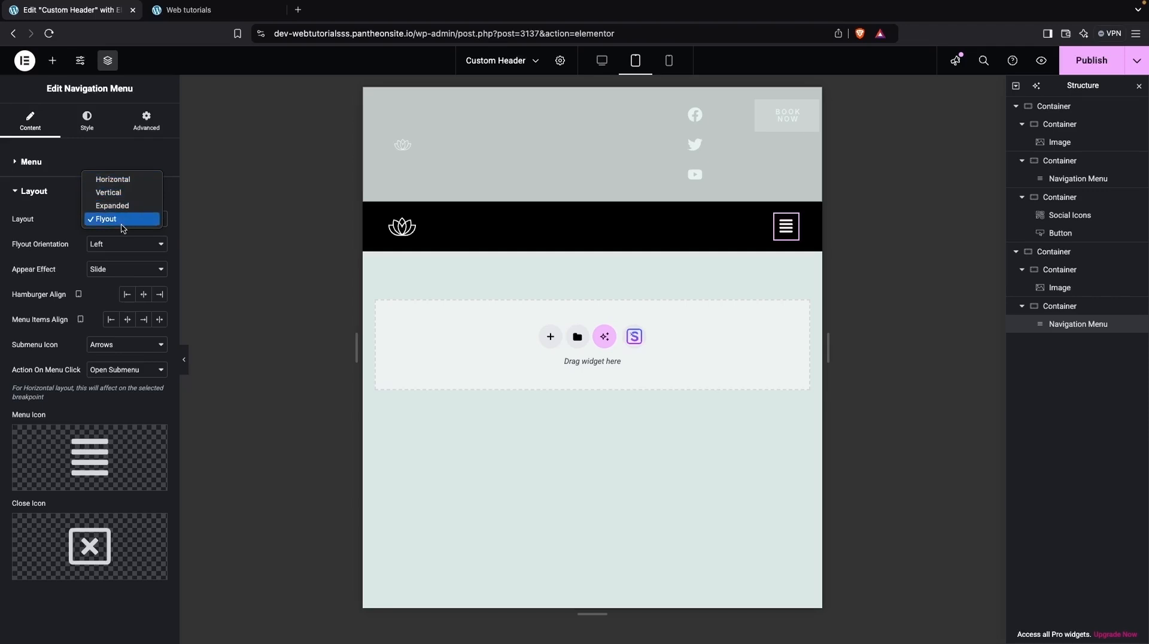
left_click(226, 207)
left_click(786, 226)
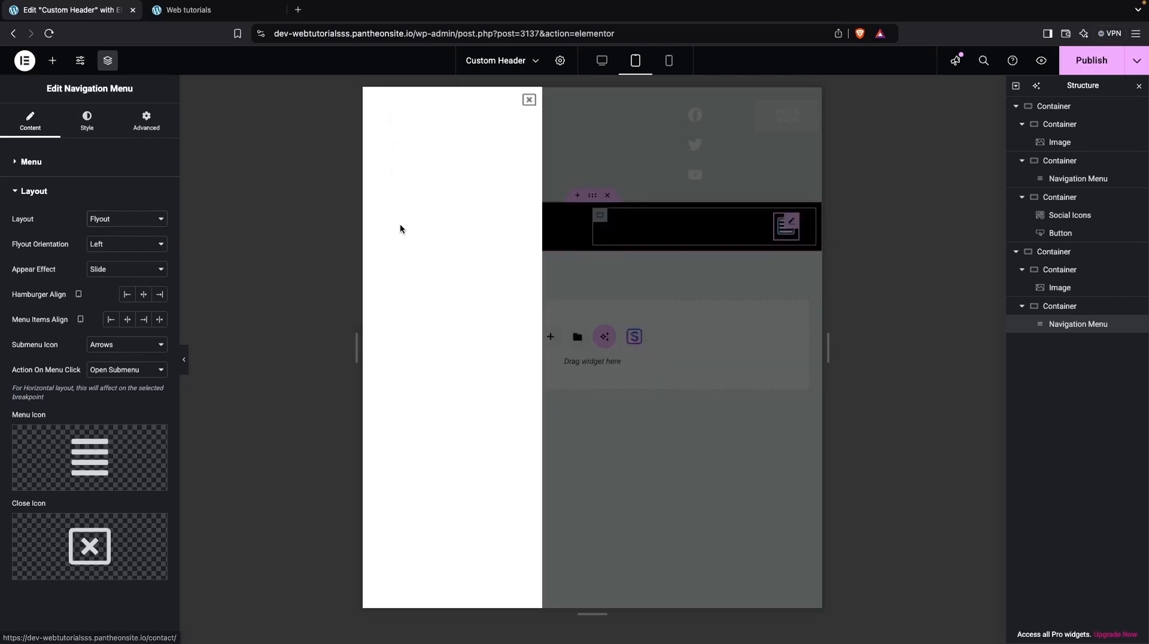
left_click(76, 123)
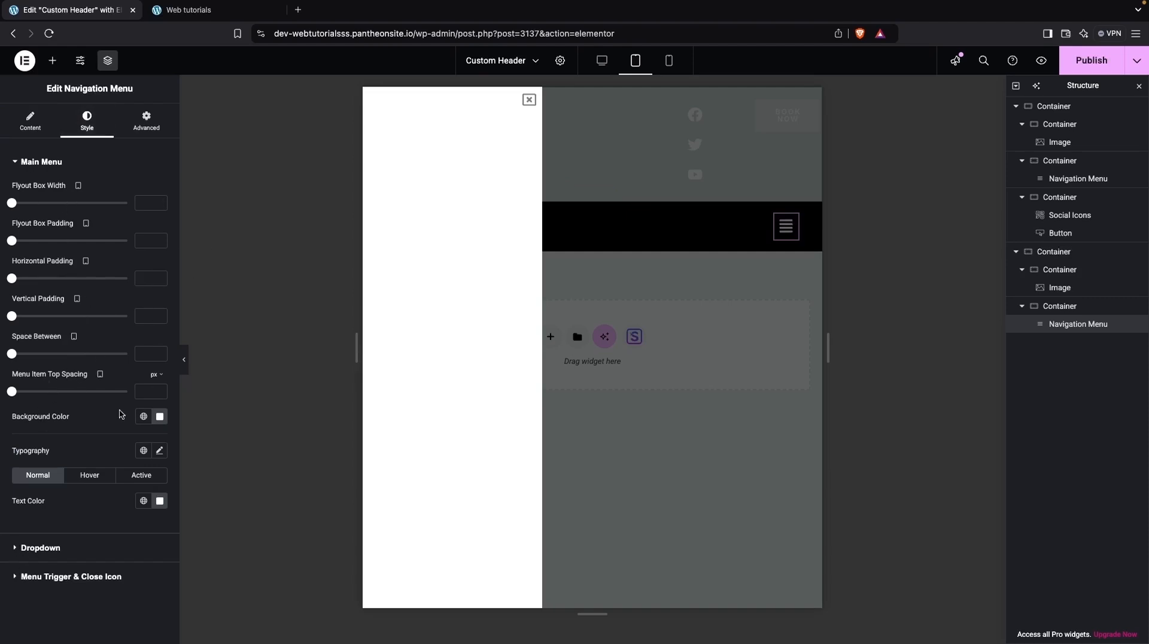
left_click(159, 501)
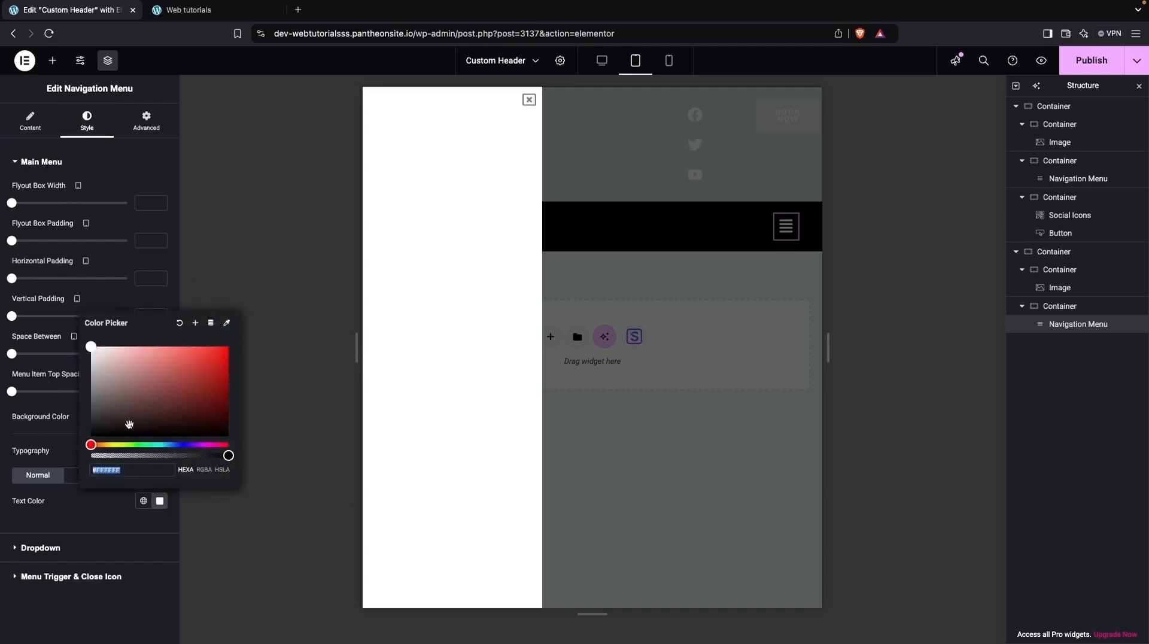
left_click_drag(132, 386, 79, 450)
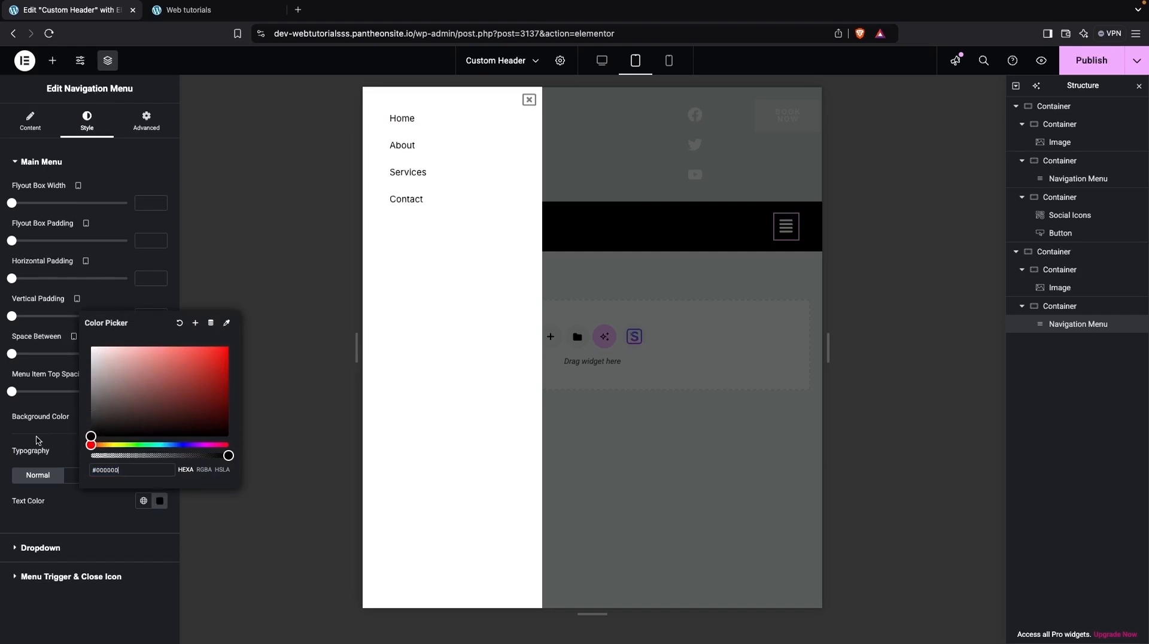
left_click(22, 438)
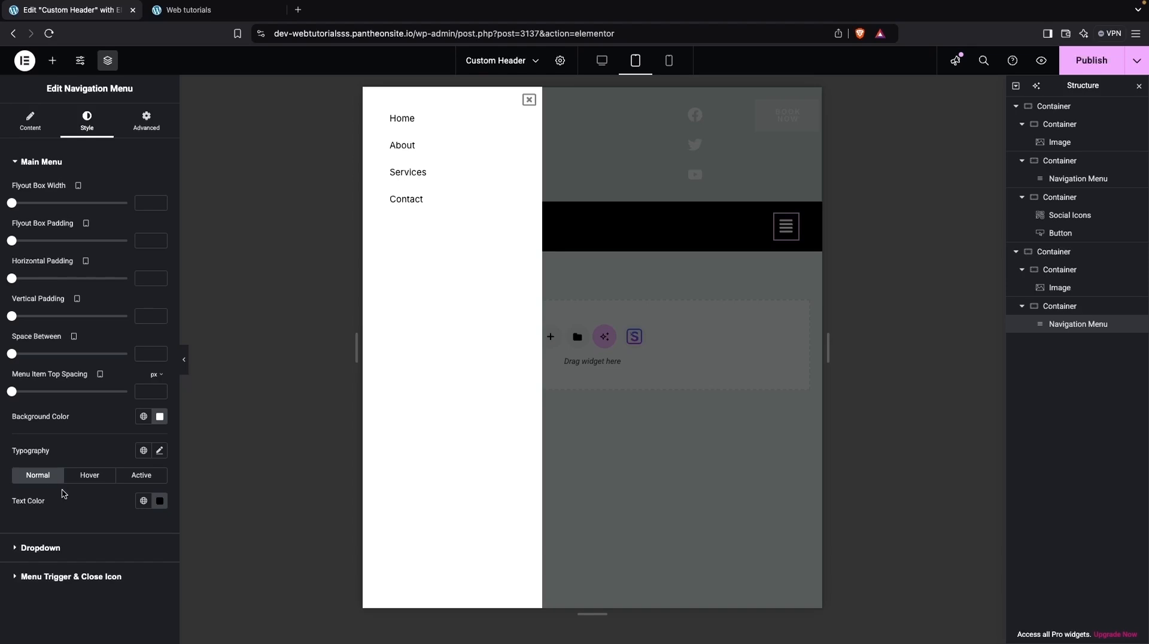
left_click(86, 482)
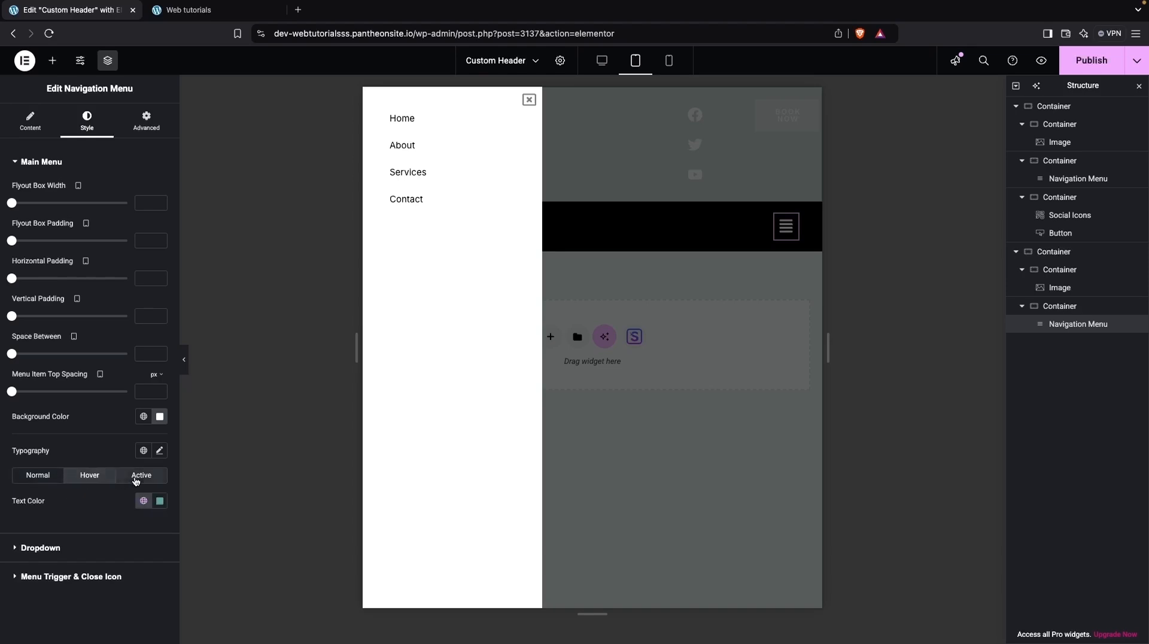
left_click(140, 475)
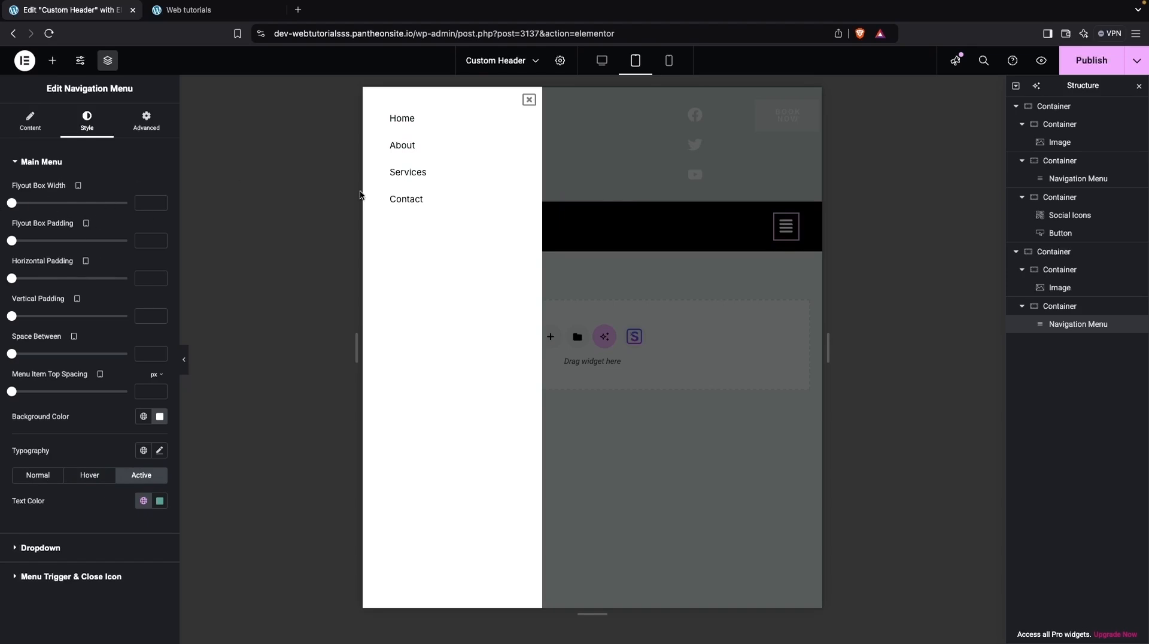
mouse_move(11, 202)
left_mouse_down()
mouse_move(43, 203)
mouse_move(11, 203)
left_mouse_up()
left_click_drag(12, 240, 100, 242)
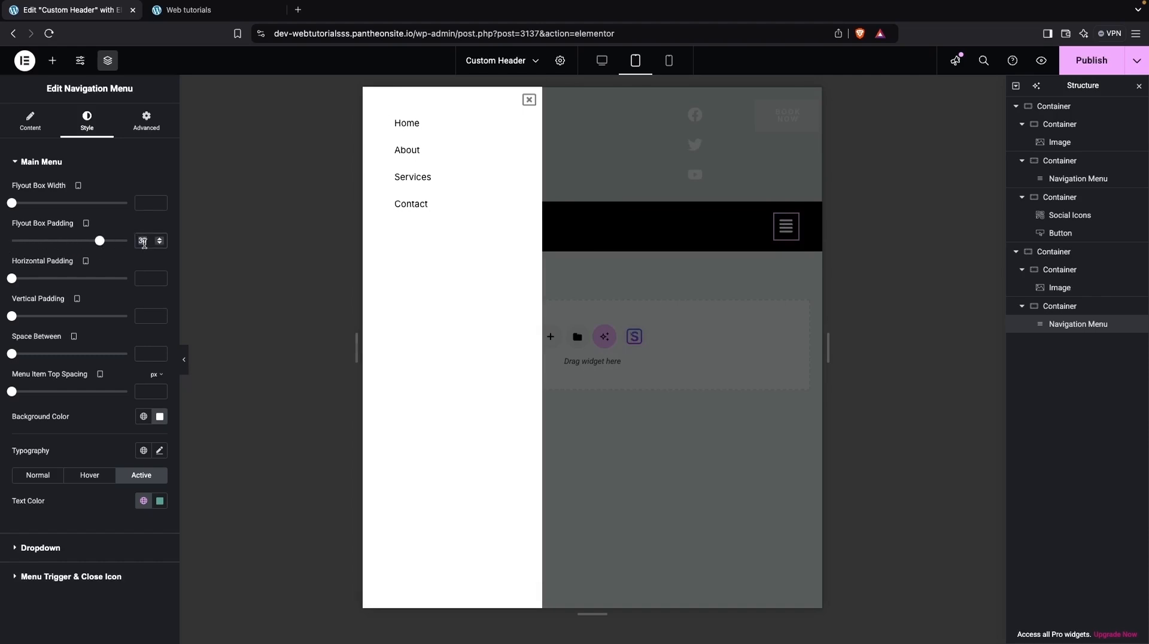
key("BackSpace")
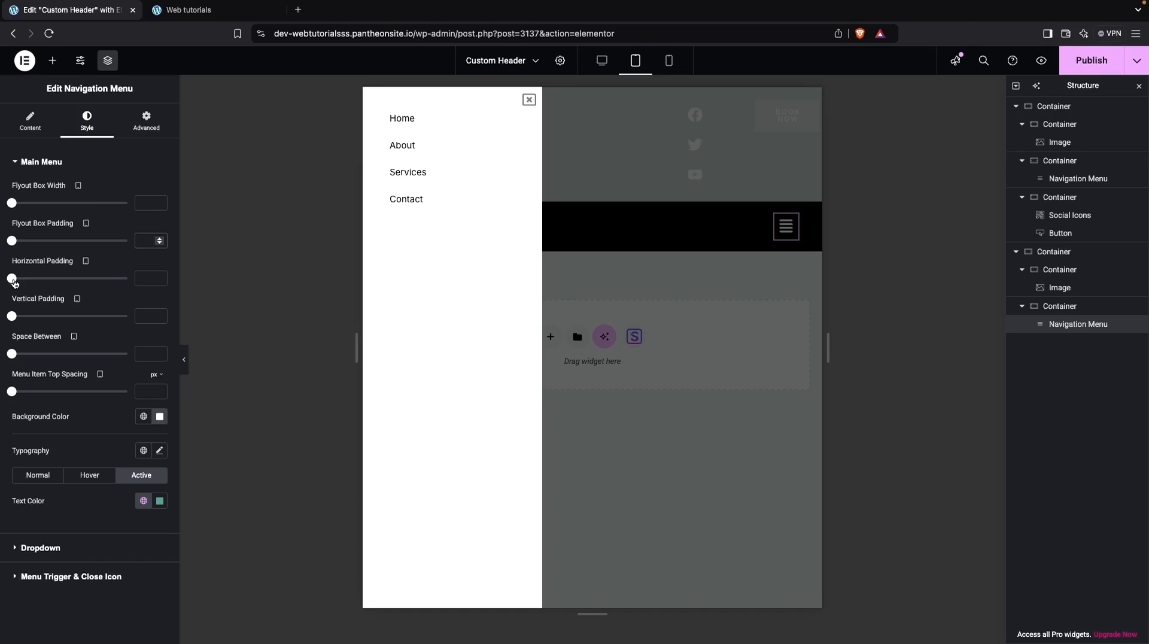
Set the flyout menu's horizontal padding to 25, vertical padding to 30 and item top spacing to 25 px, then close the preview.
left_click_drag(13, 281, 71, 280)
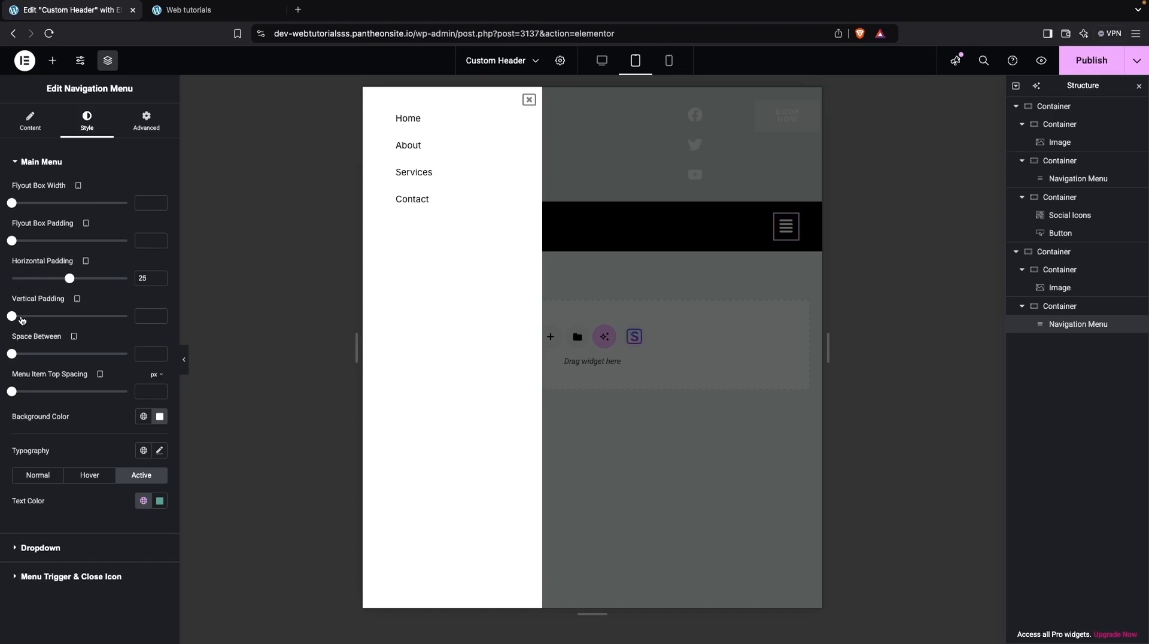
left_click_drag(16, 319, 83, 323)
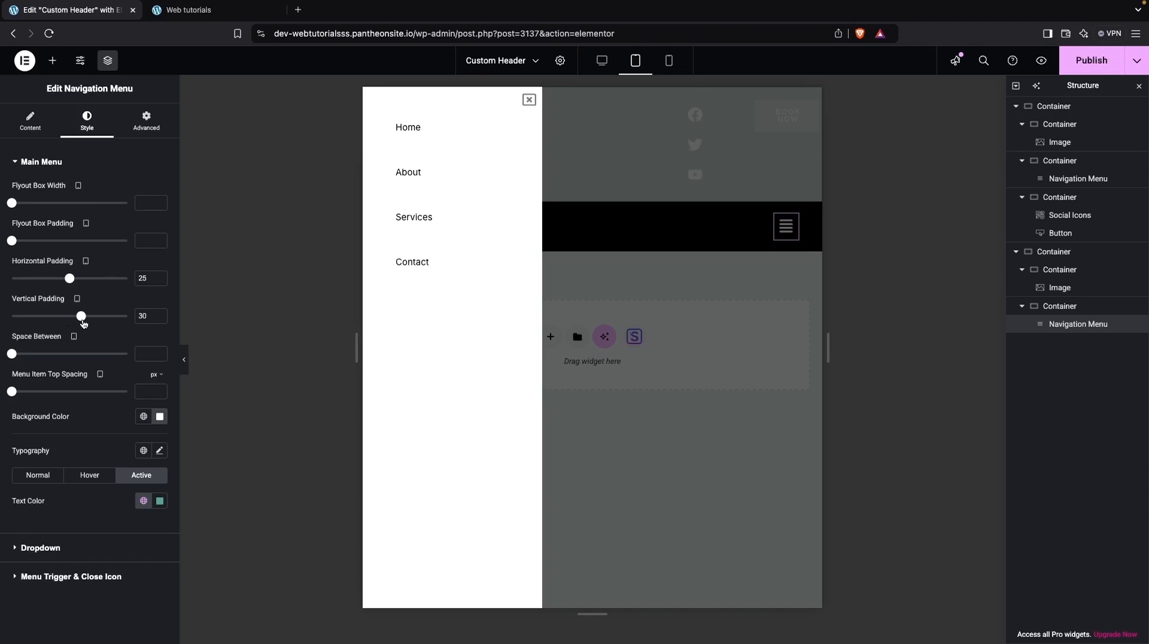
mouse_move(15, 358)
left_mouse_down()
mouse_move(77, 363)
mouse_move(5, 342)
left_mouse_up()
left_click_drag(12, 391, 42, 394)
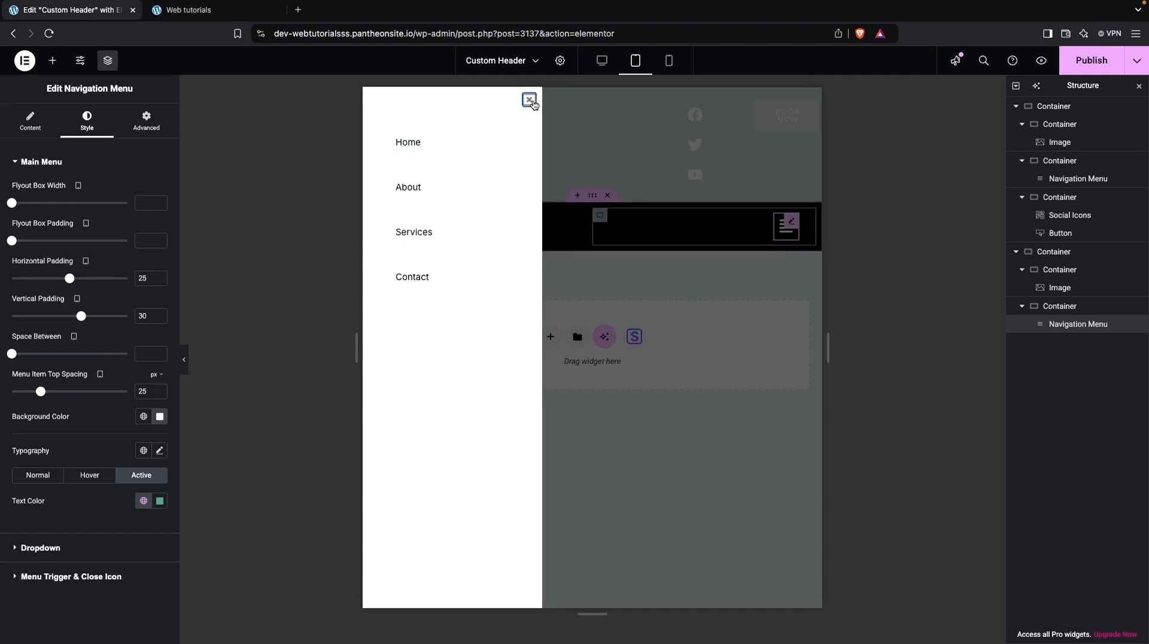
left_click(530, 100)
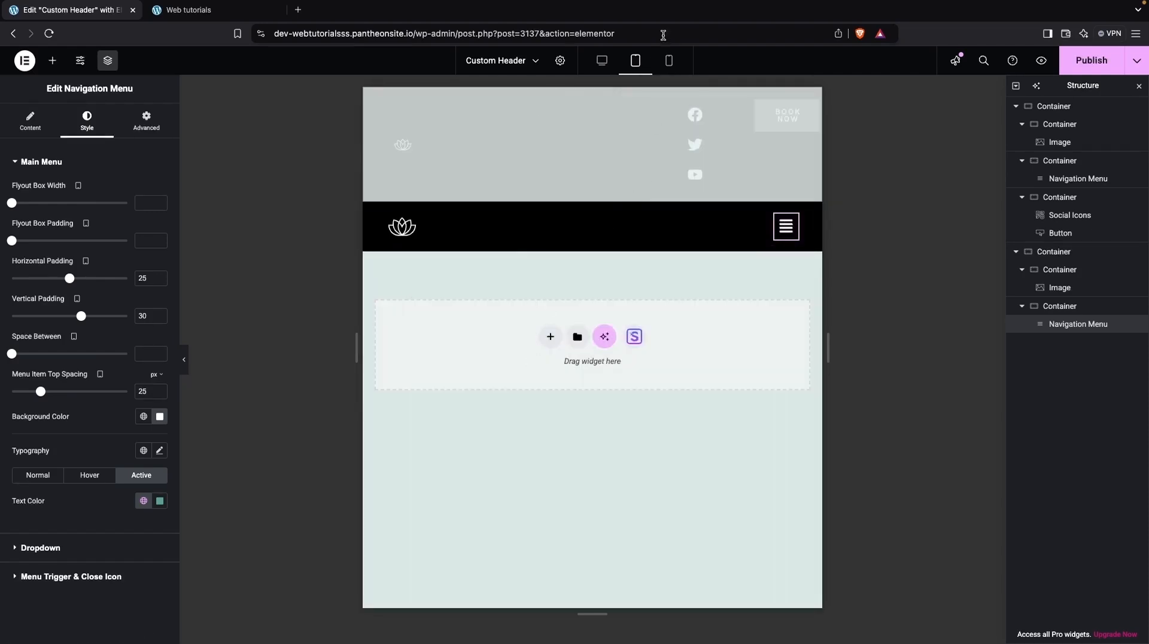
Switch to the mobile view and set the header logo image width to 20%.
left_click(670, 62)
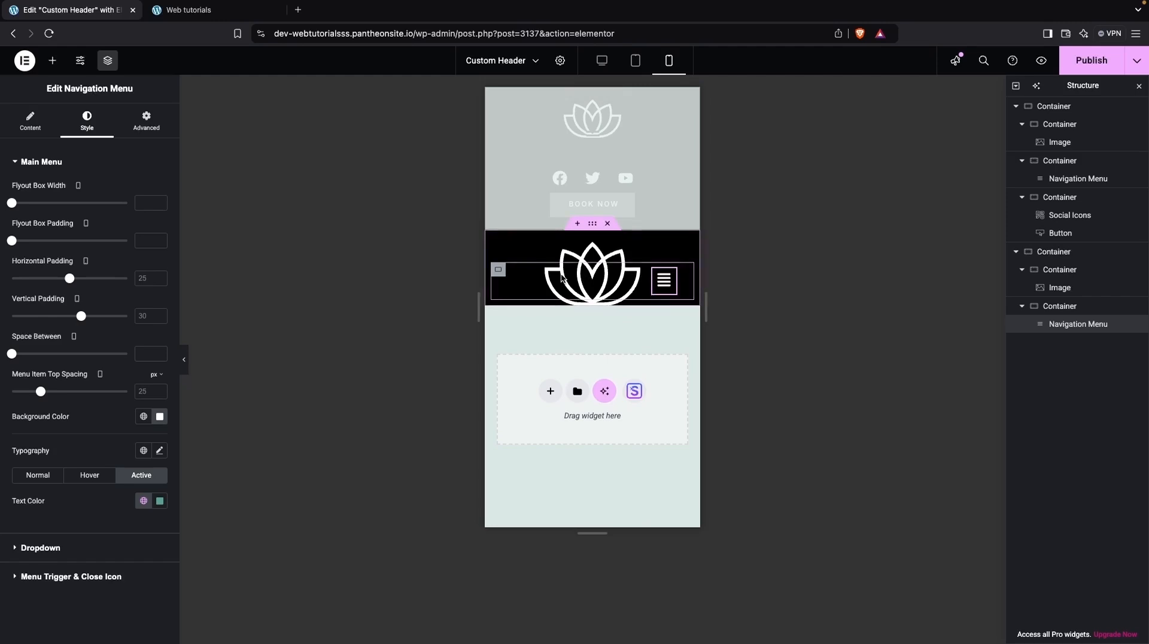
left_click(499, 270)
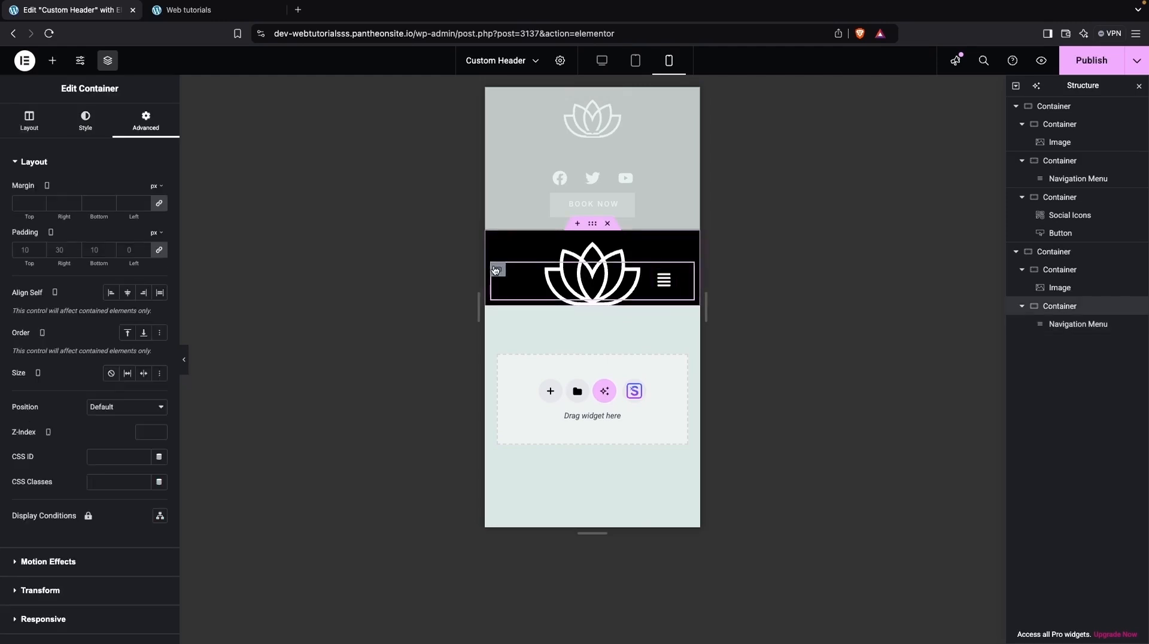
left_click(1053, 292)
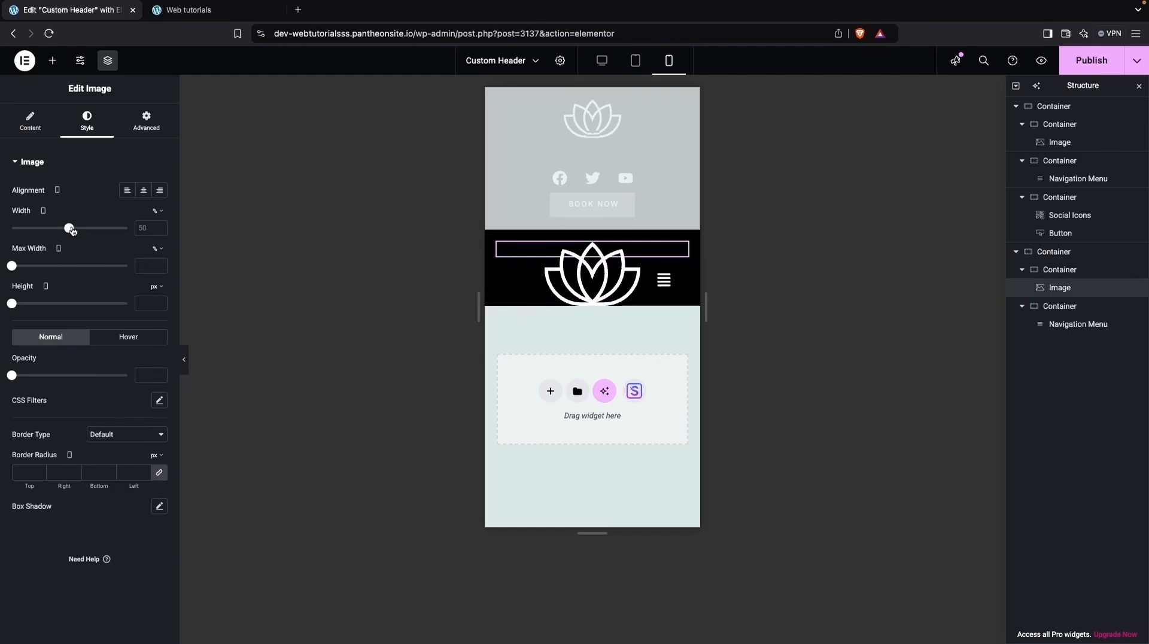
left_click_drag(69, 228, 37, 227)
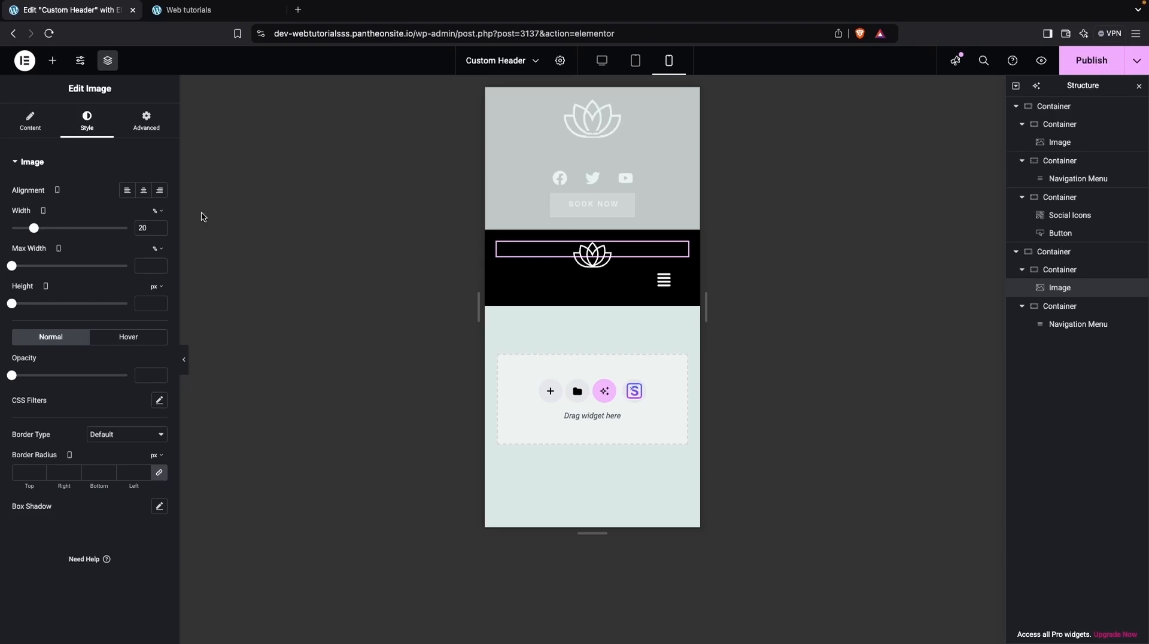
Set the mobile header's logo container width to 50%.
left_click(1051, 251)
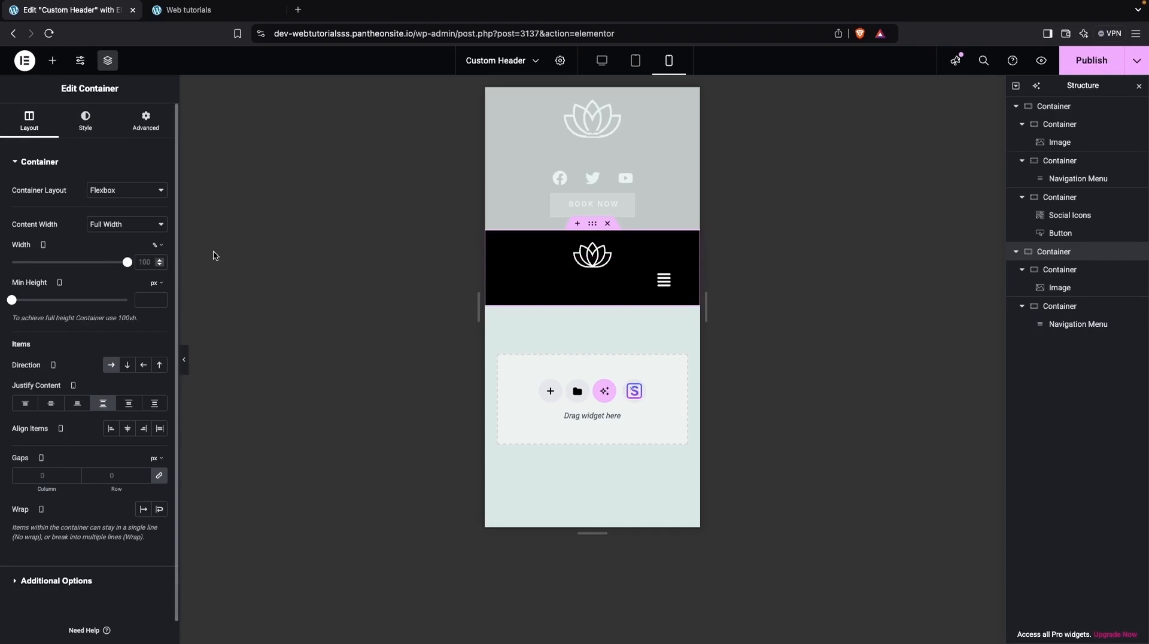
left_click(1058, 270)
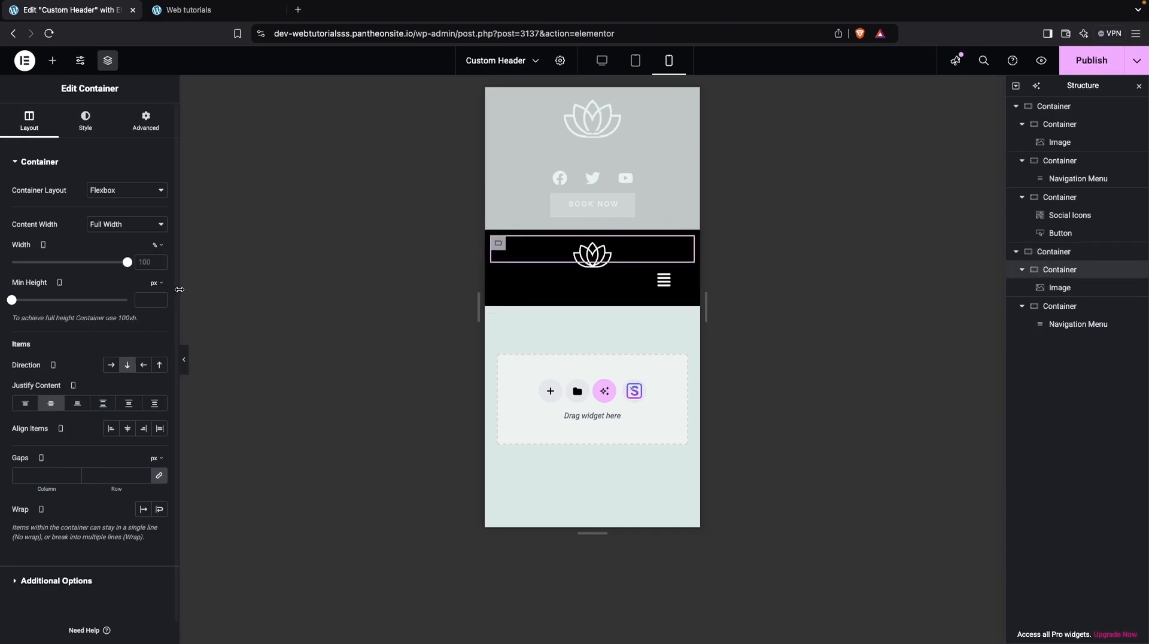
double_click(148, 264)
type("50")
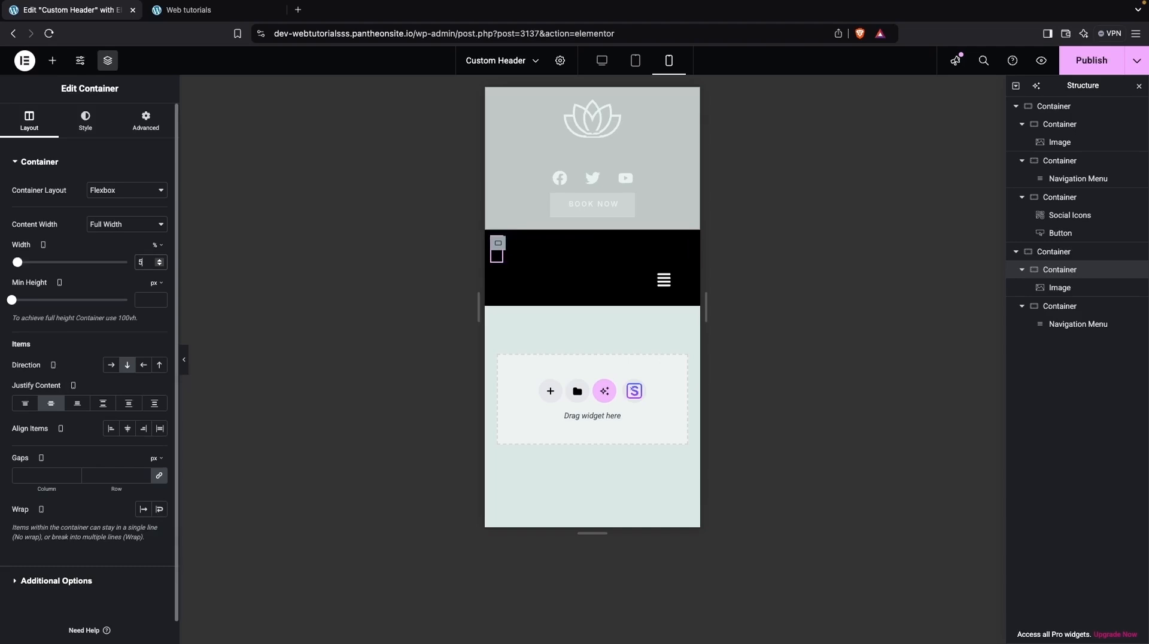
Set the mobile header's navigation container width to 50%.
left_click(1067, 311)
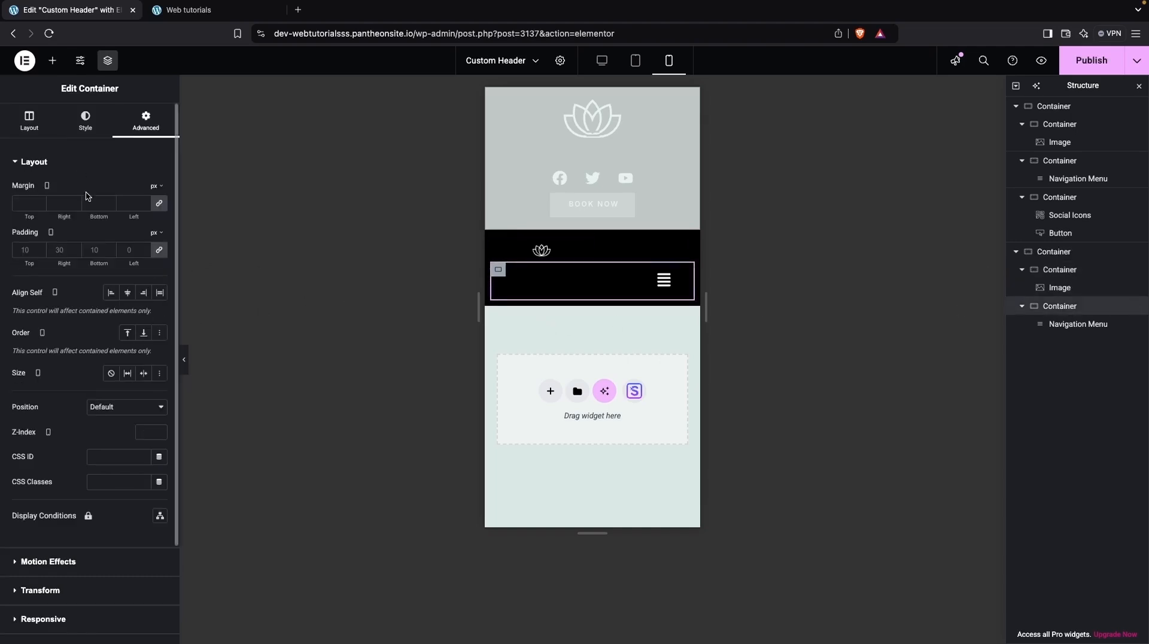
left_click(29, 120)
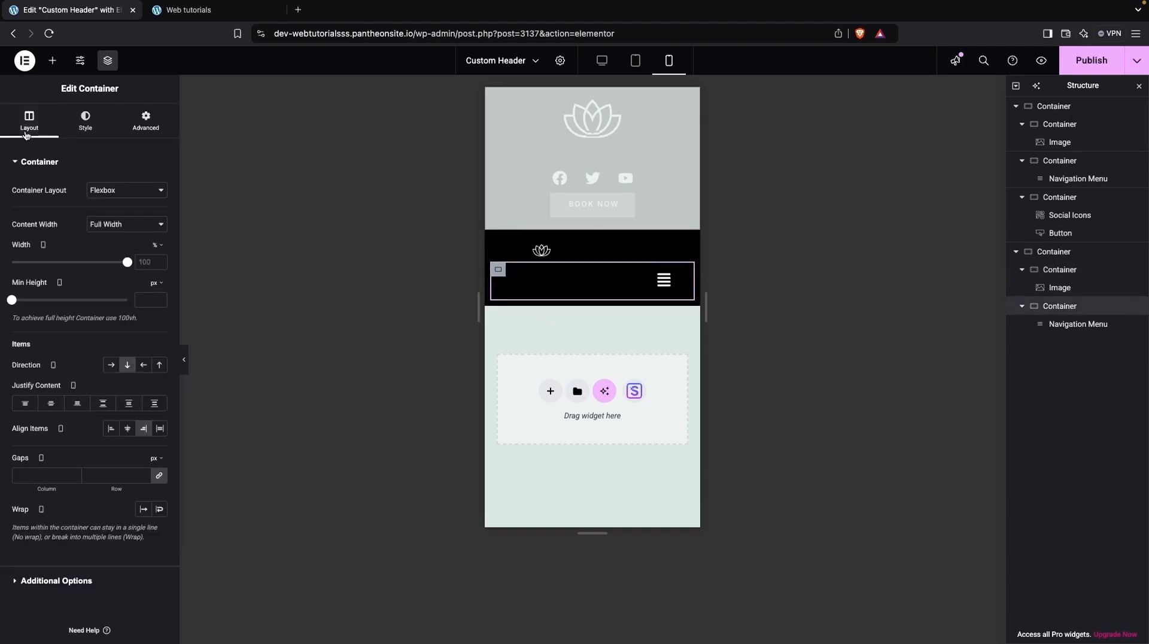
double_click(144, 262)
type("50")
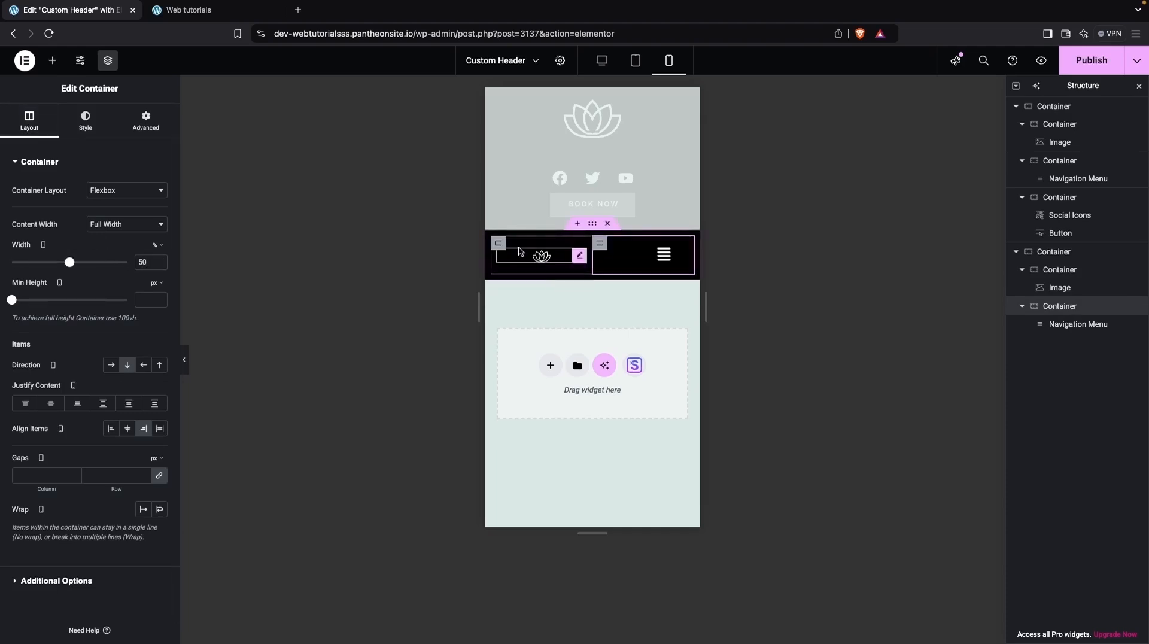
Set the mobile logo image width to 25% with left alignment, and save the header.
left_click(529, 258)
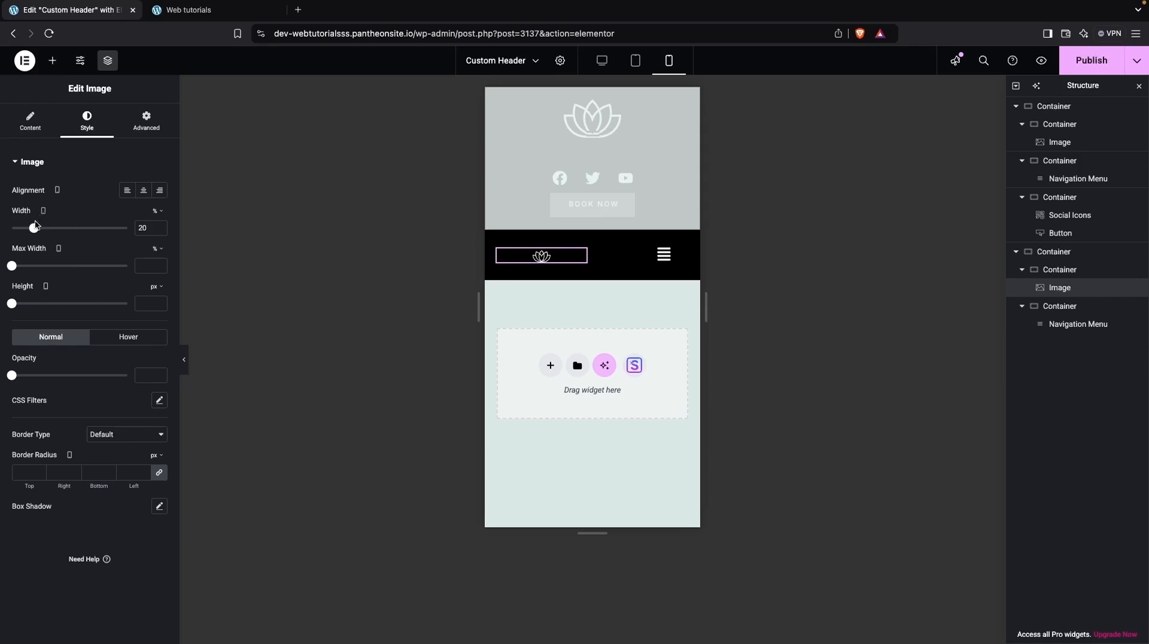
left_click_drag(34, 229, 40, 229)
left_click(126, 190)
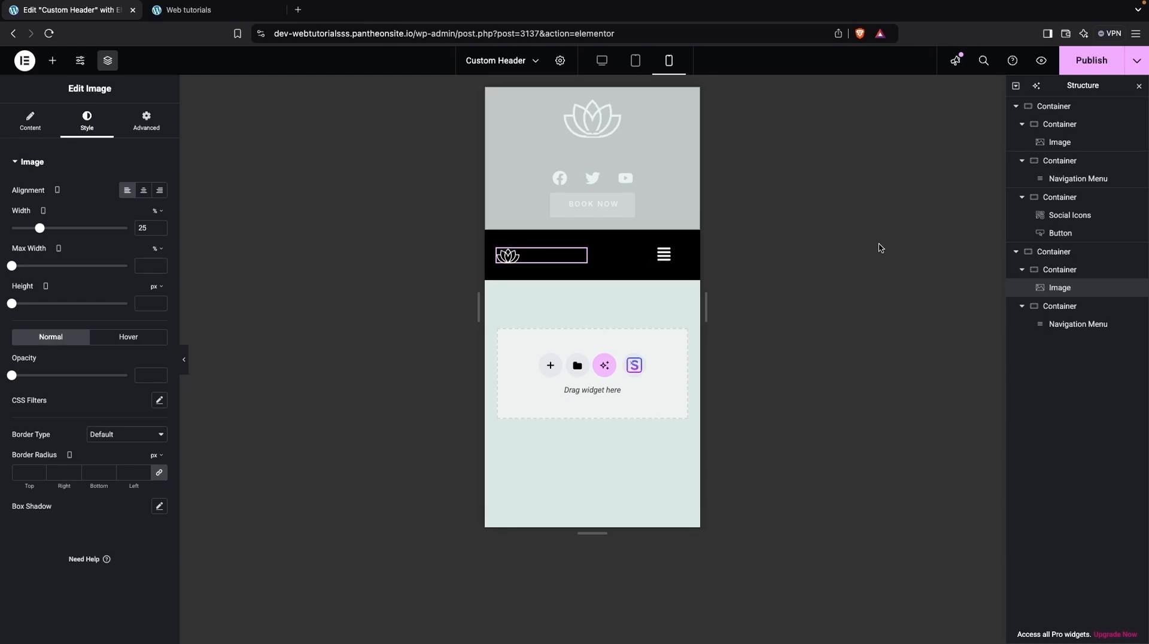
key("ctrl+s")
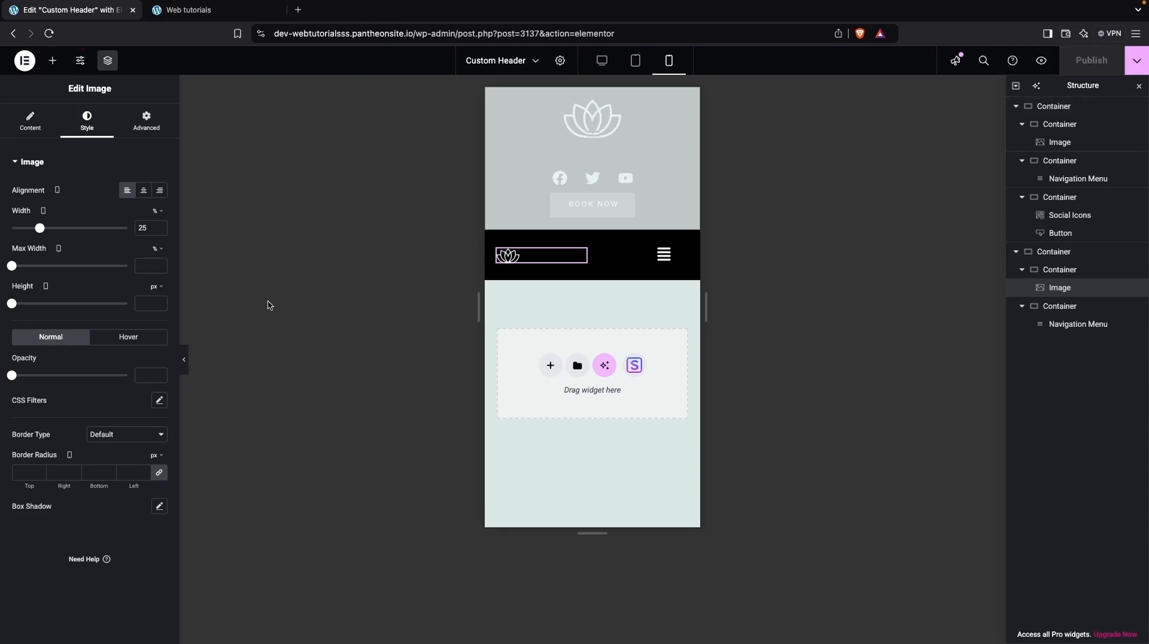
Switch to the live site tab and reload the page.
left_click(235, 10)
right_click(316, 261)
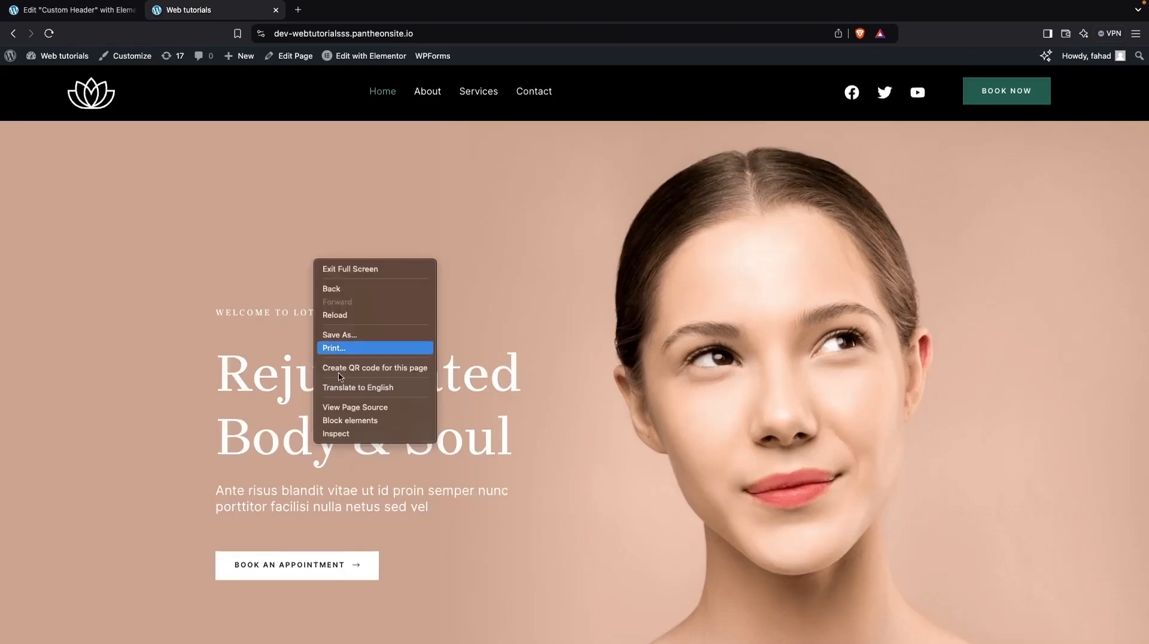
left_click(53, 34)
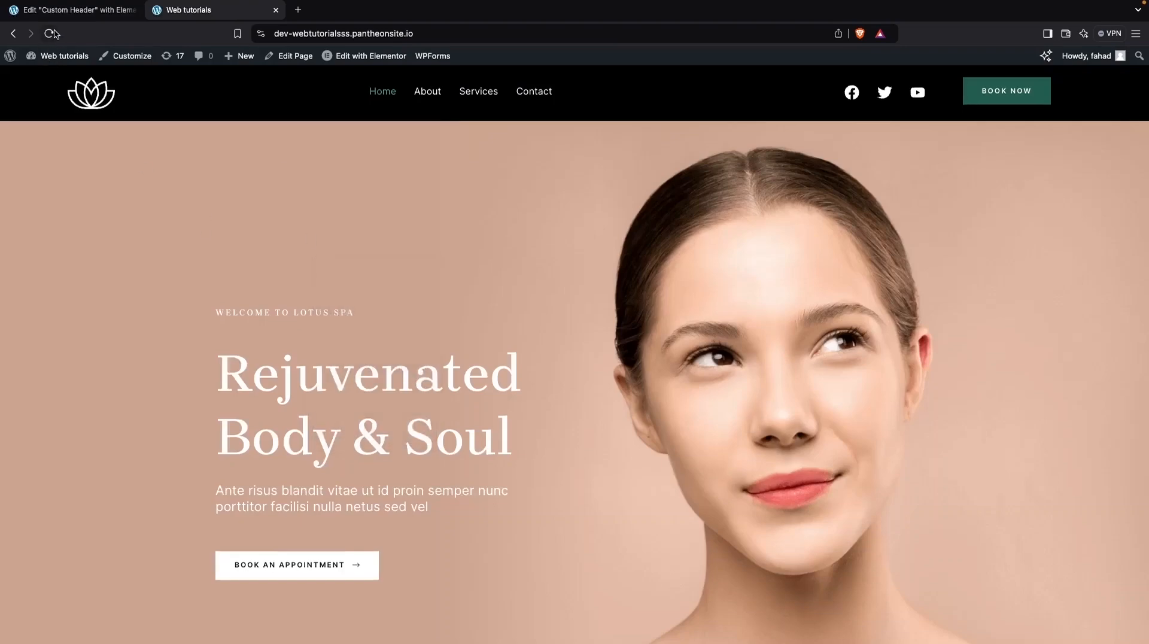
Open the browser's inspector with device emulation and resize the viewport to about 437 px wide to check the mobile header.
right_click(343, 200)
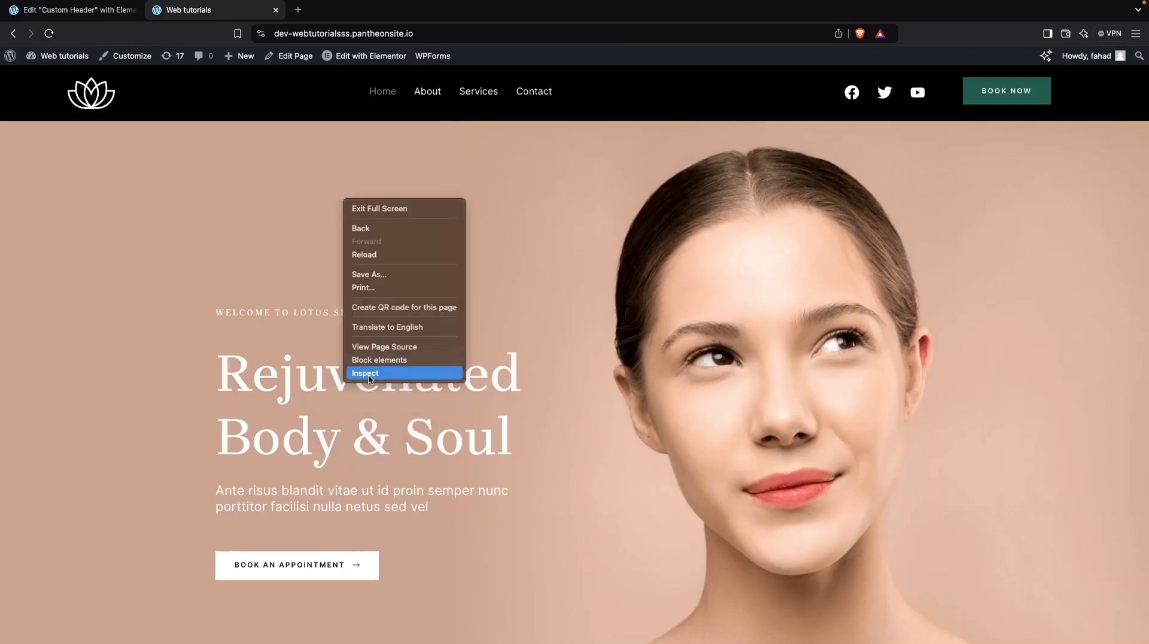
left_click(365, 373)
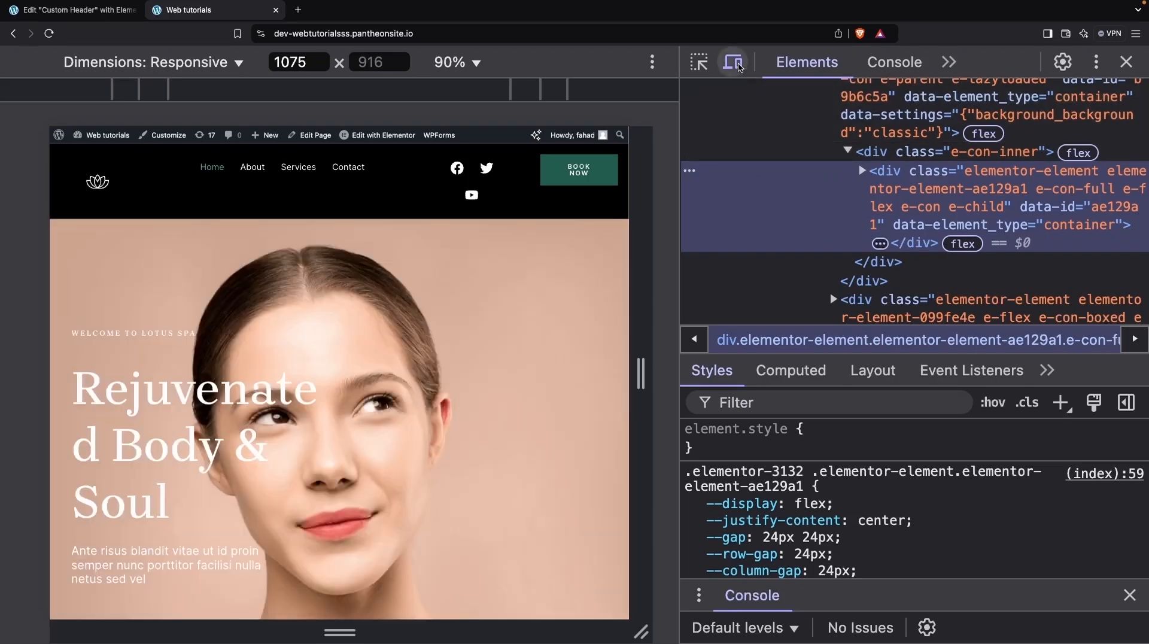
left_click(740, 67)
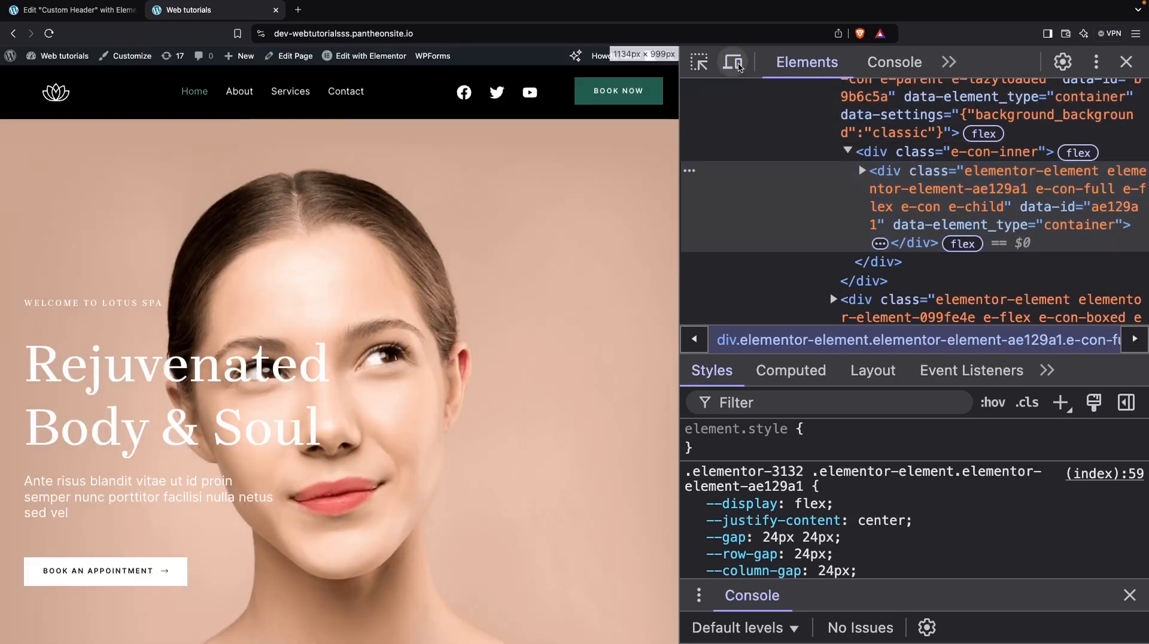
left_click(739, 67)
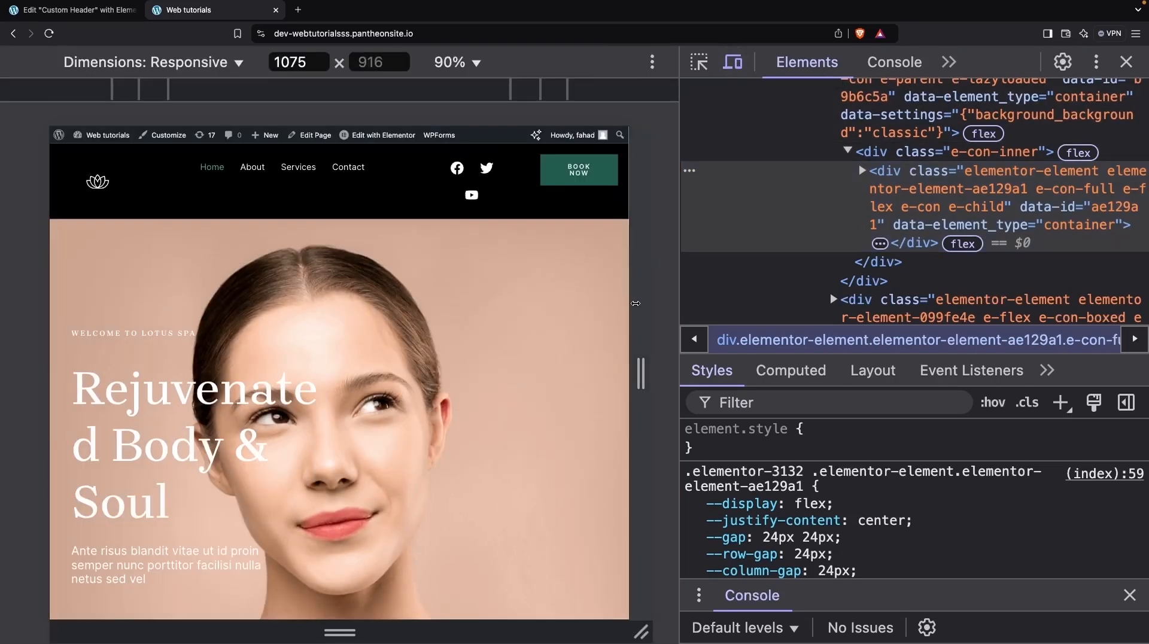
left_click_drag(635, 304, 463, 313)
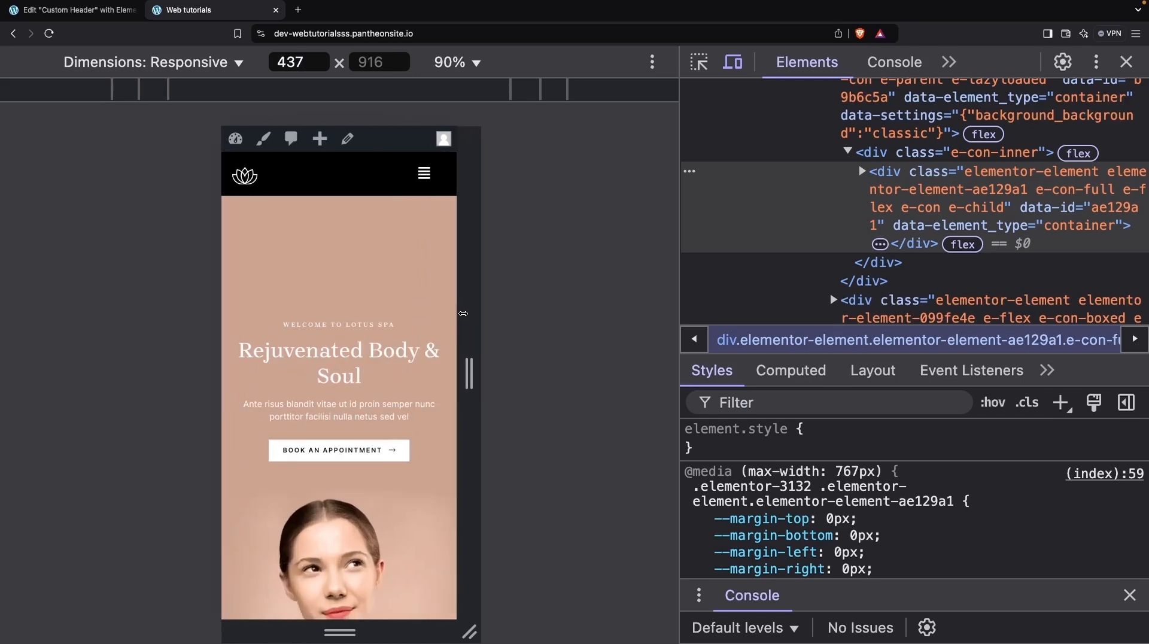